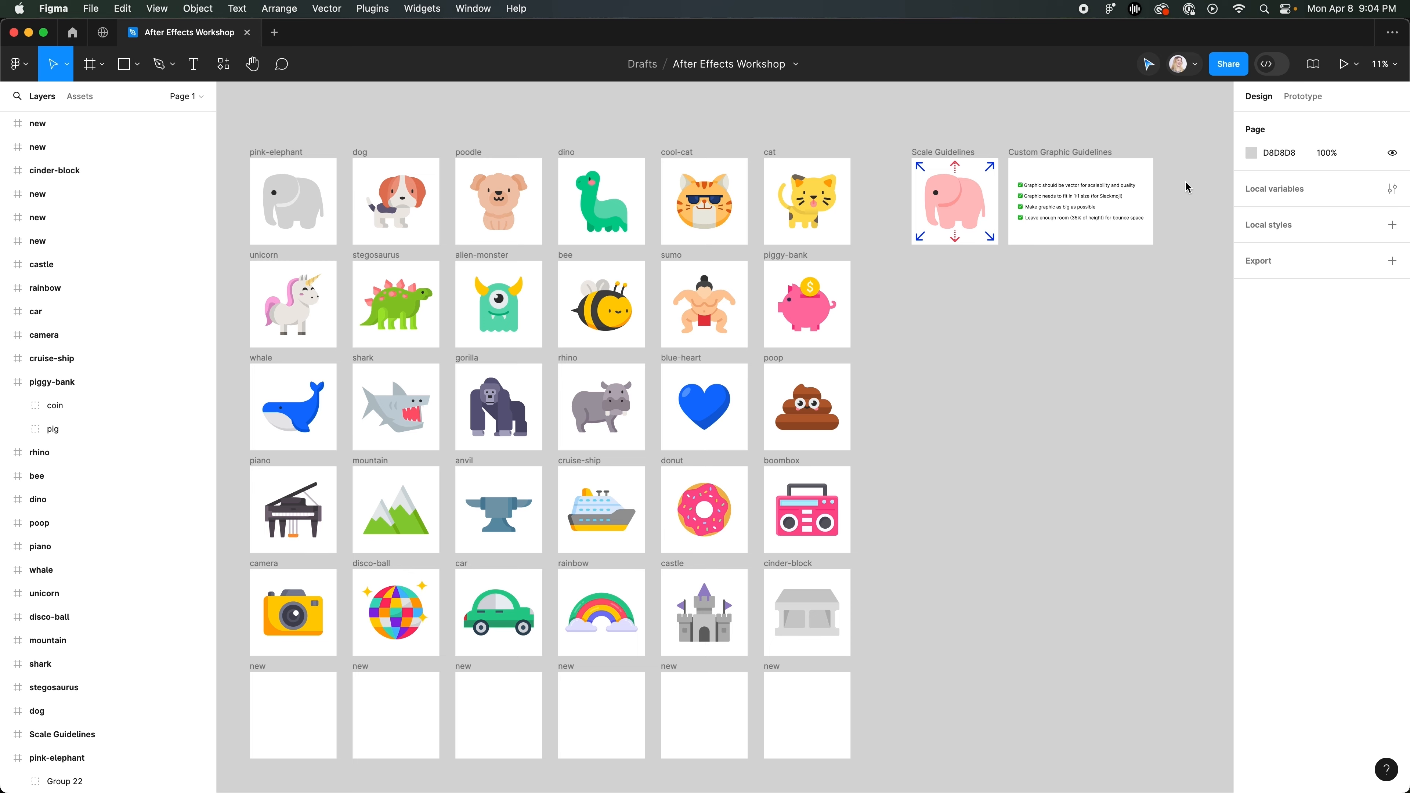
Examine the Scale Guidelines and Custom Graphic Guidelines frames
scroll(1186, 186, "up", 10)
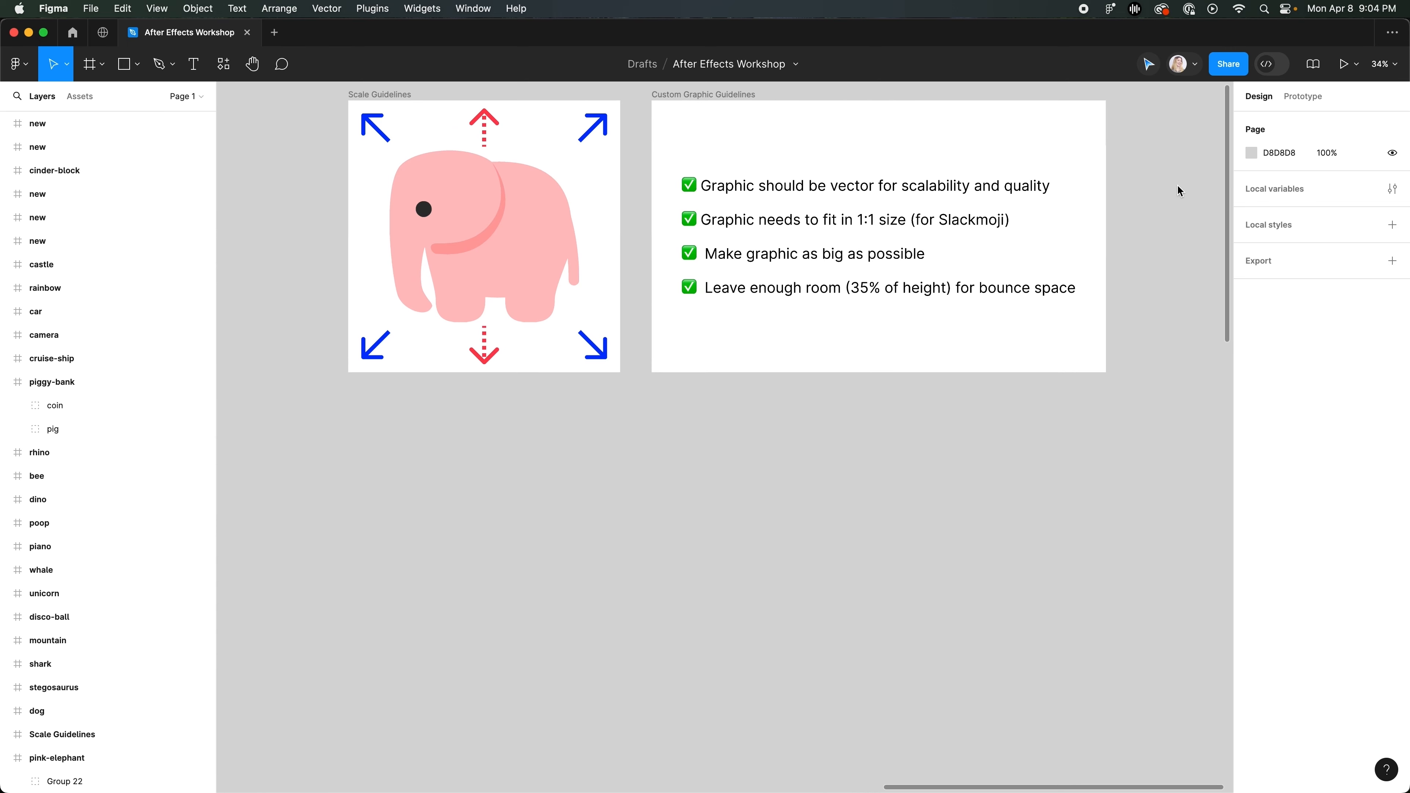
scroll(1178, 186, "up", 4)
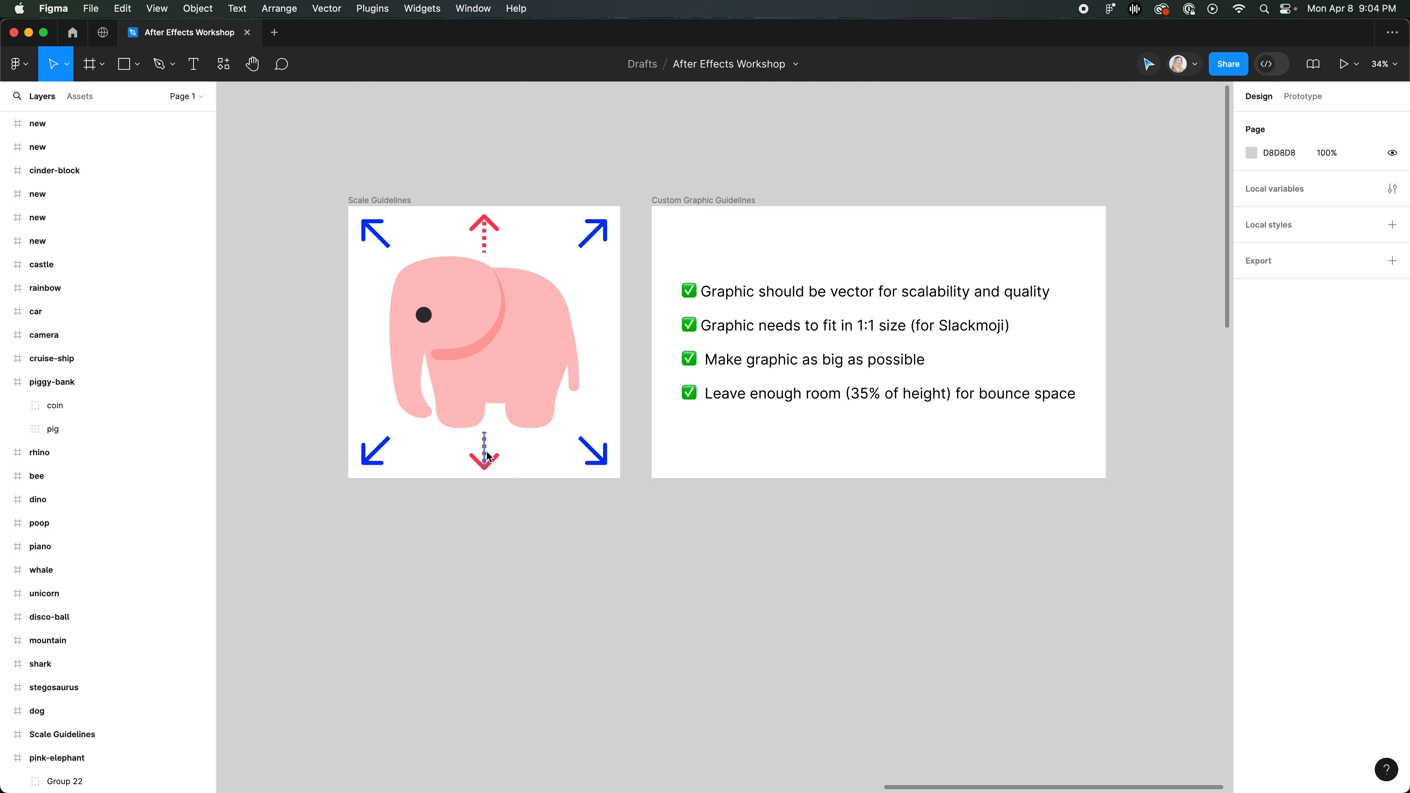
scroll(394, 501, "up", 2)
scroll(411, 489, "left", 8)
scroll(419, 479, "down", 3)
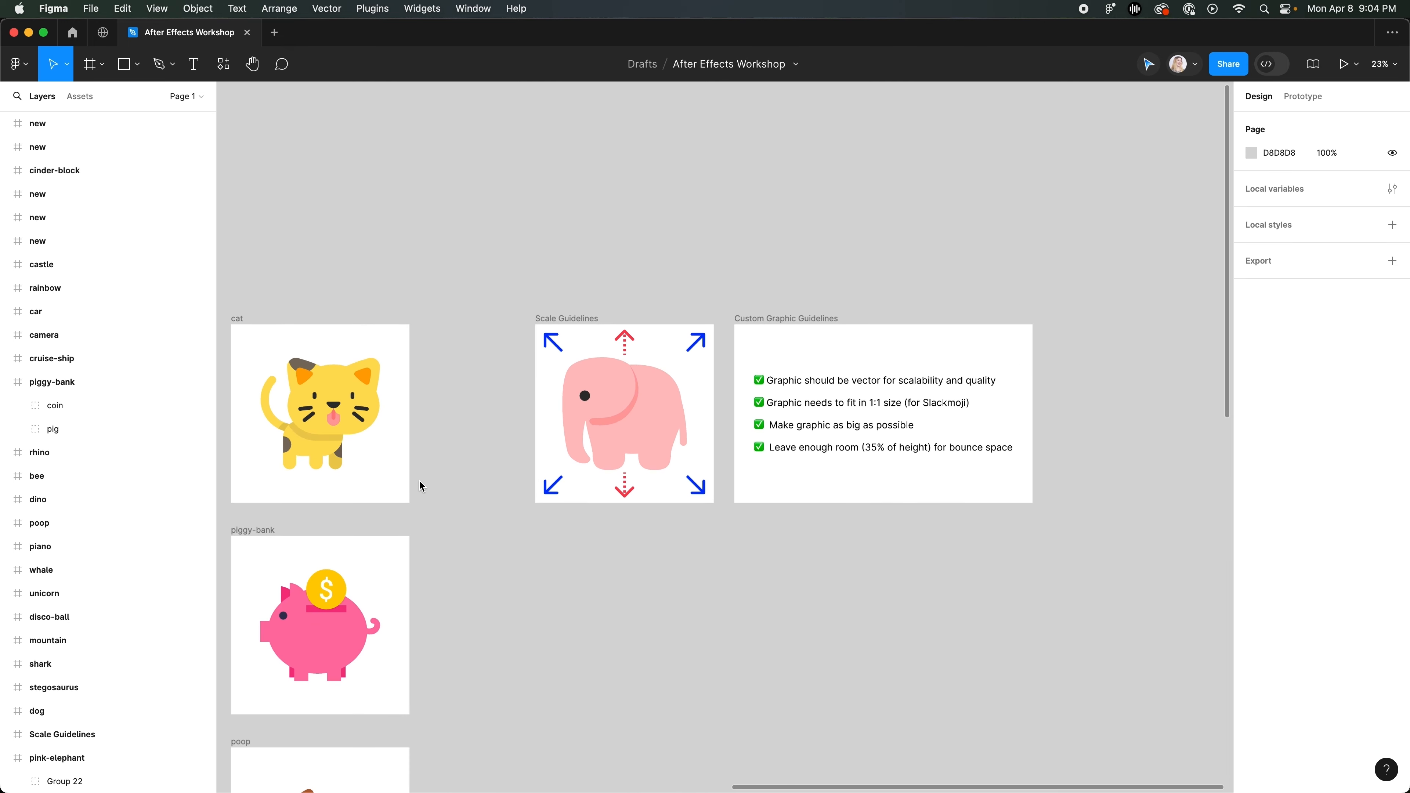
Select the pink-elephant frame
scroll(484, 492, "left", 15)
scroll(491, 497, "right", 3)
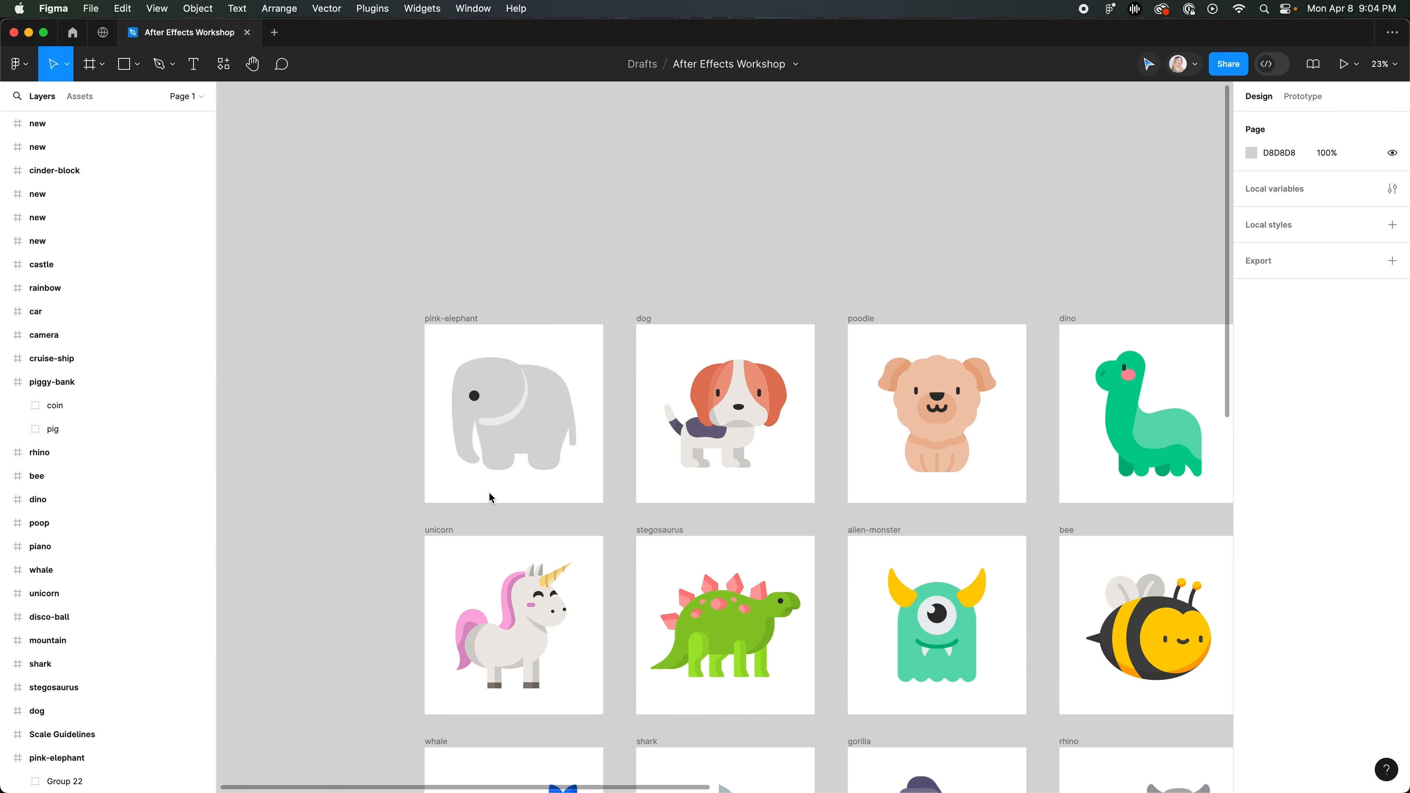
left_click(406, 313)
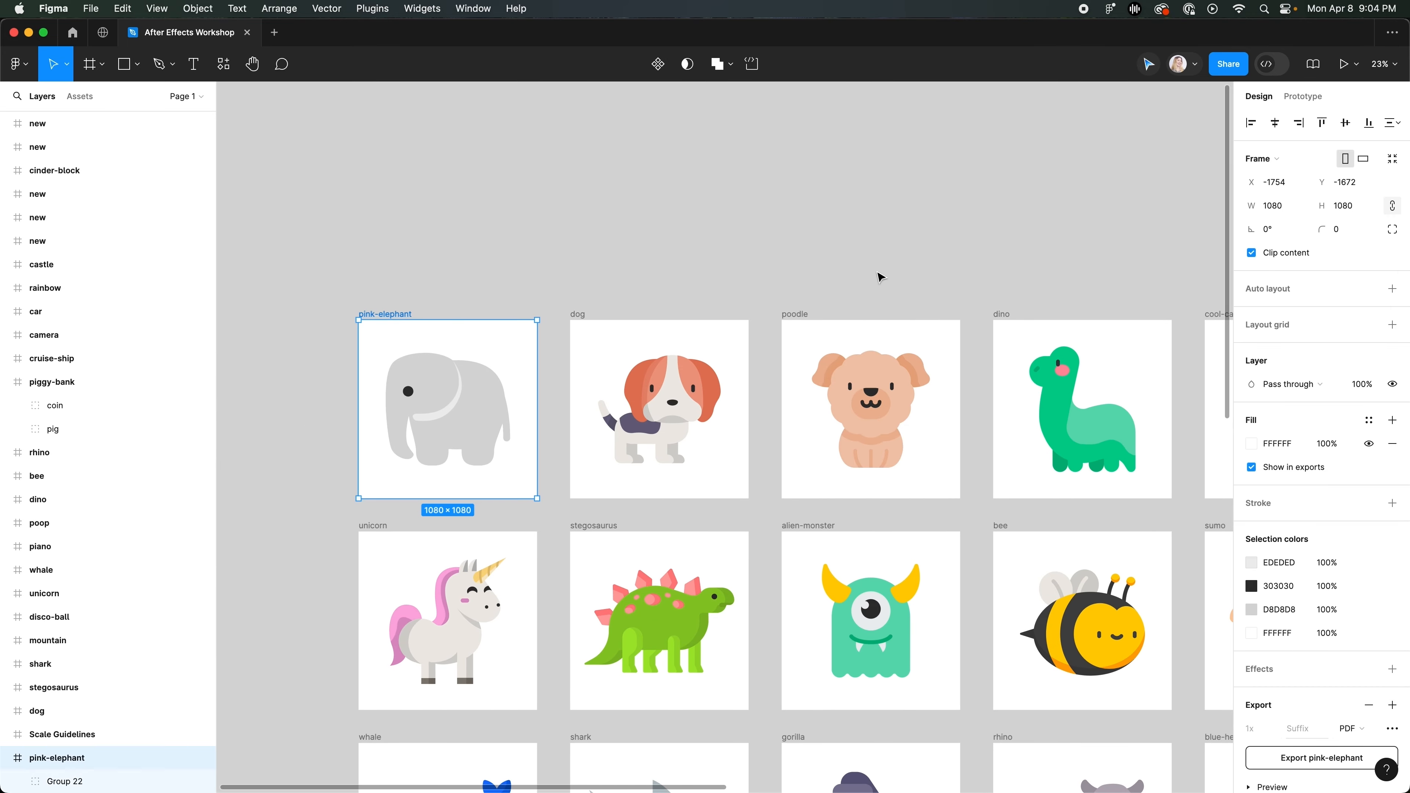
Try a black 000000 background fill on the pink-elephant frame and restore it to white FFFFFF
left_click(1253, 444)
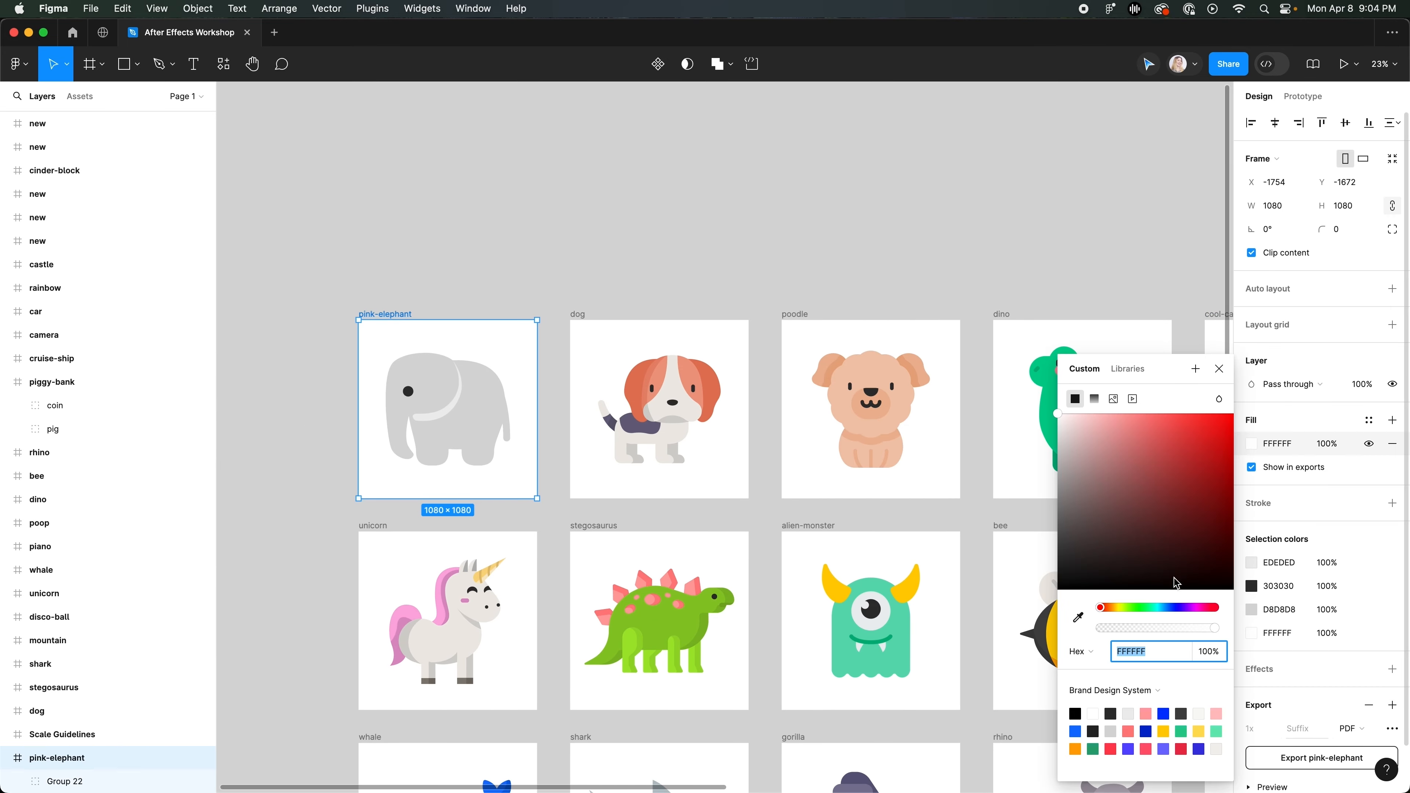
left_click(1076, 713)
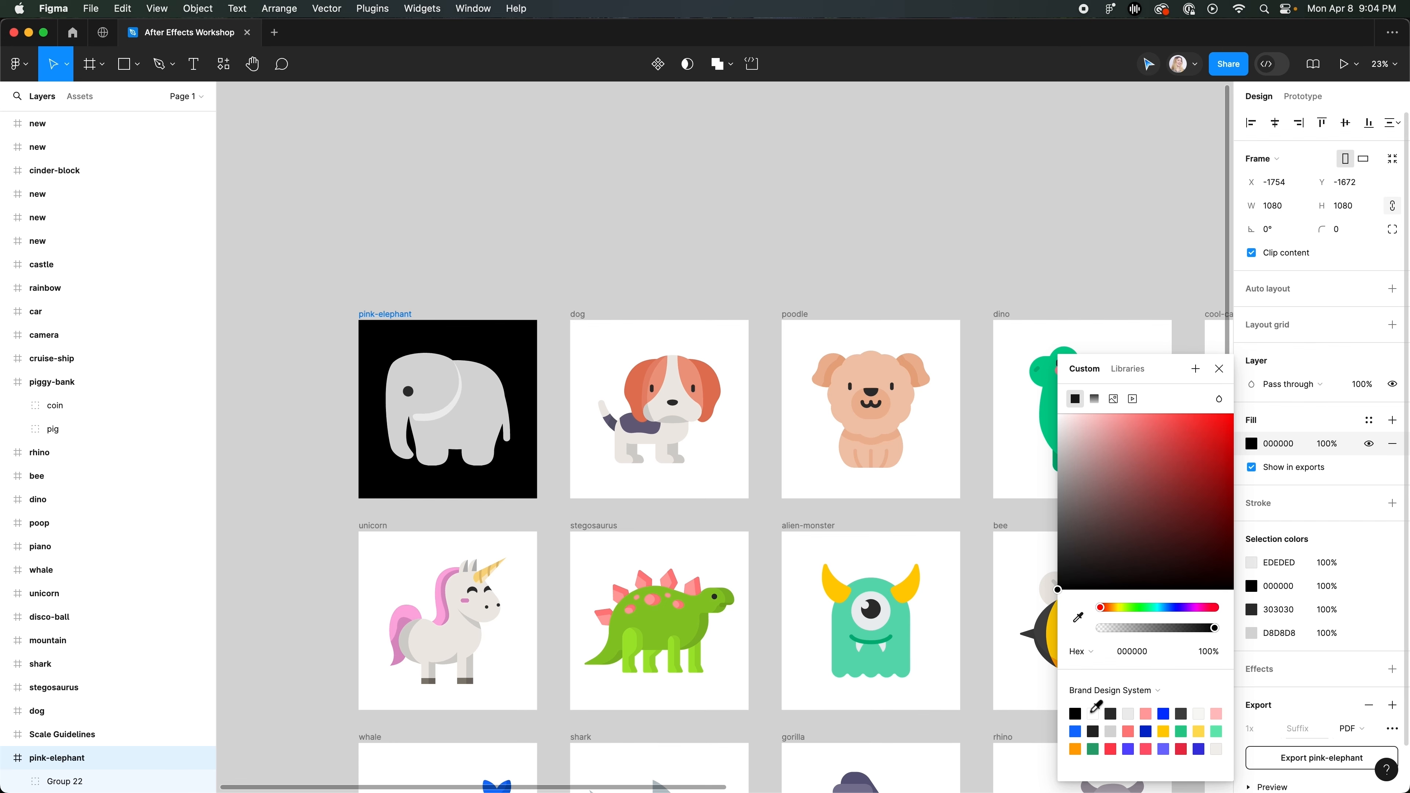
left_click(1093, 713)
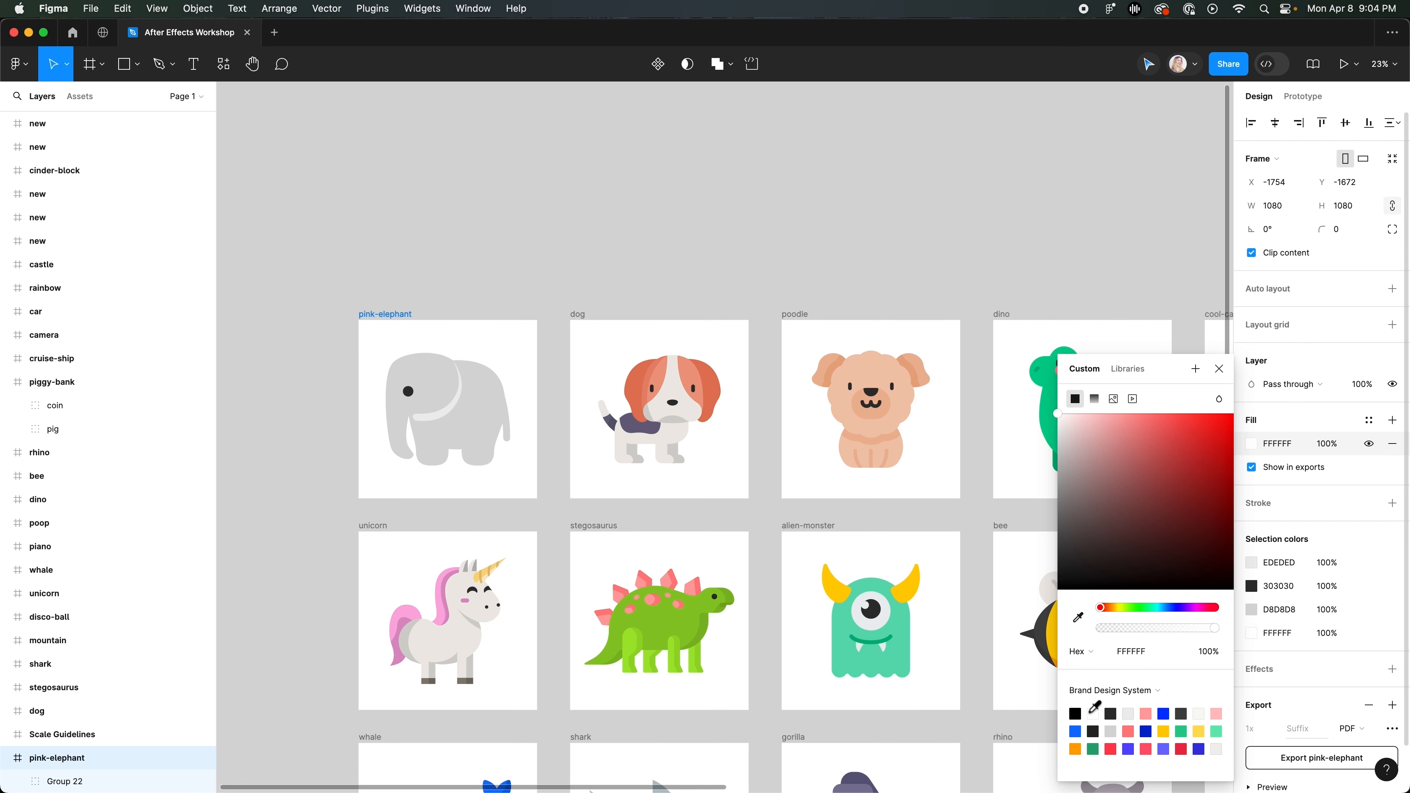
left_click(1219, 368)
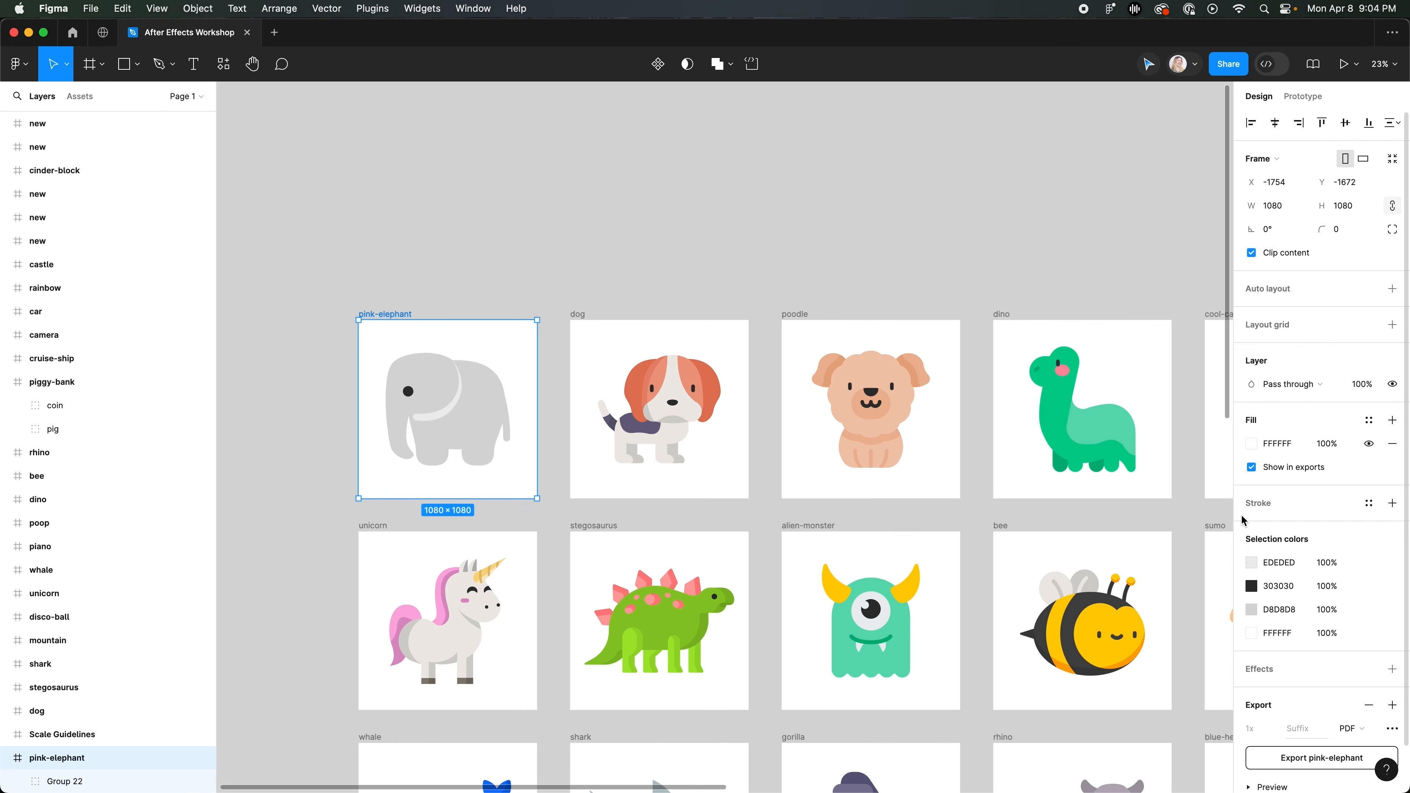
Recolor the elephant artwork pink, using FFA1A1 for the ear shading and FFC0C0 for the body
left_click(1251, 562)
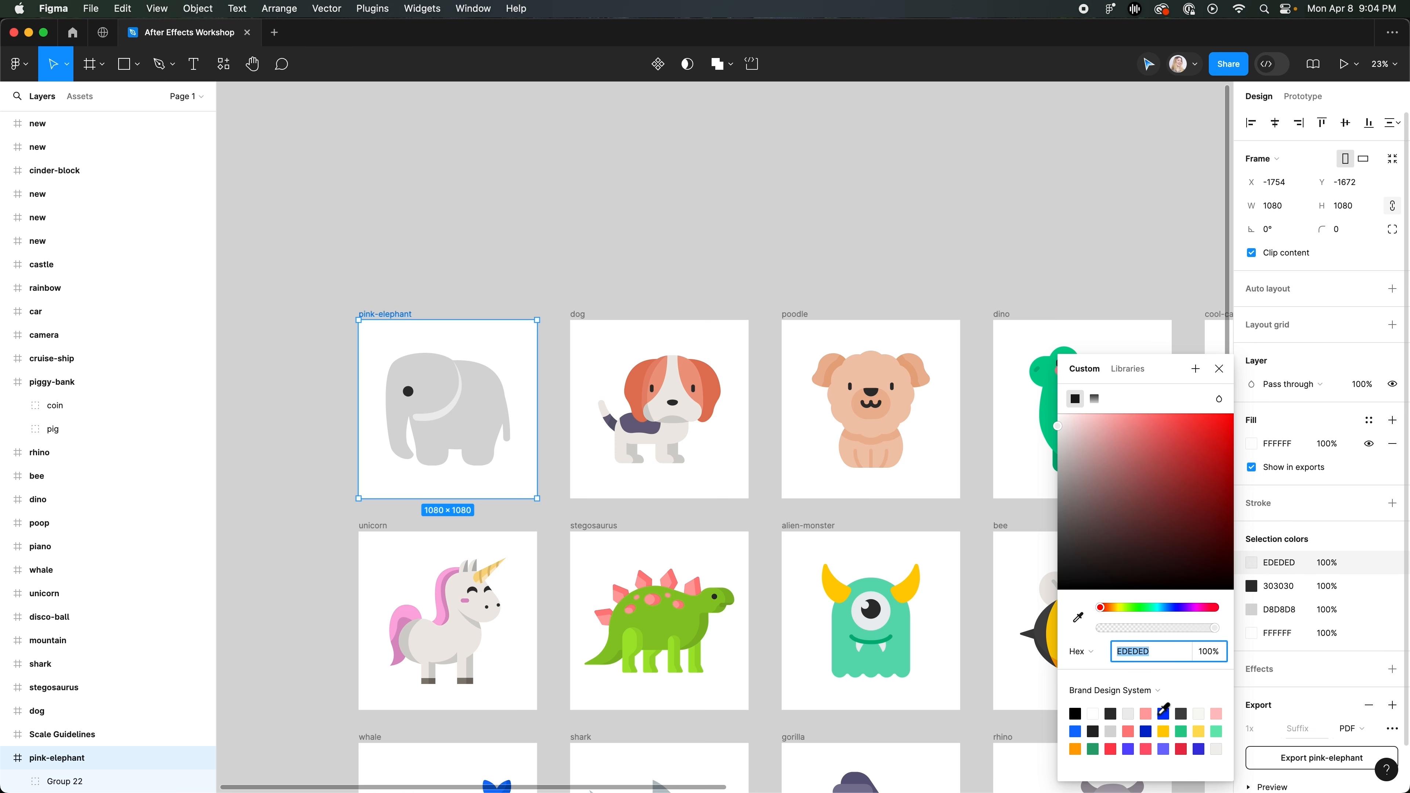
left_click(1146, 713)
left_click(1271, 610)
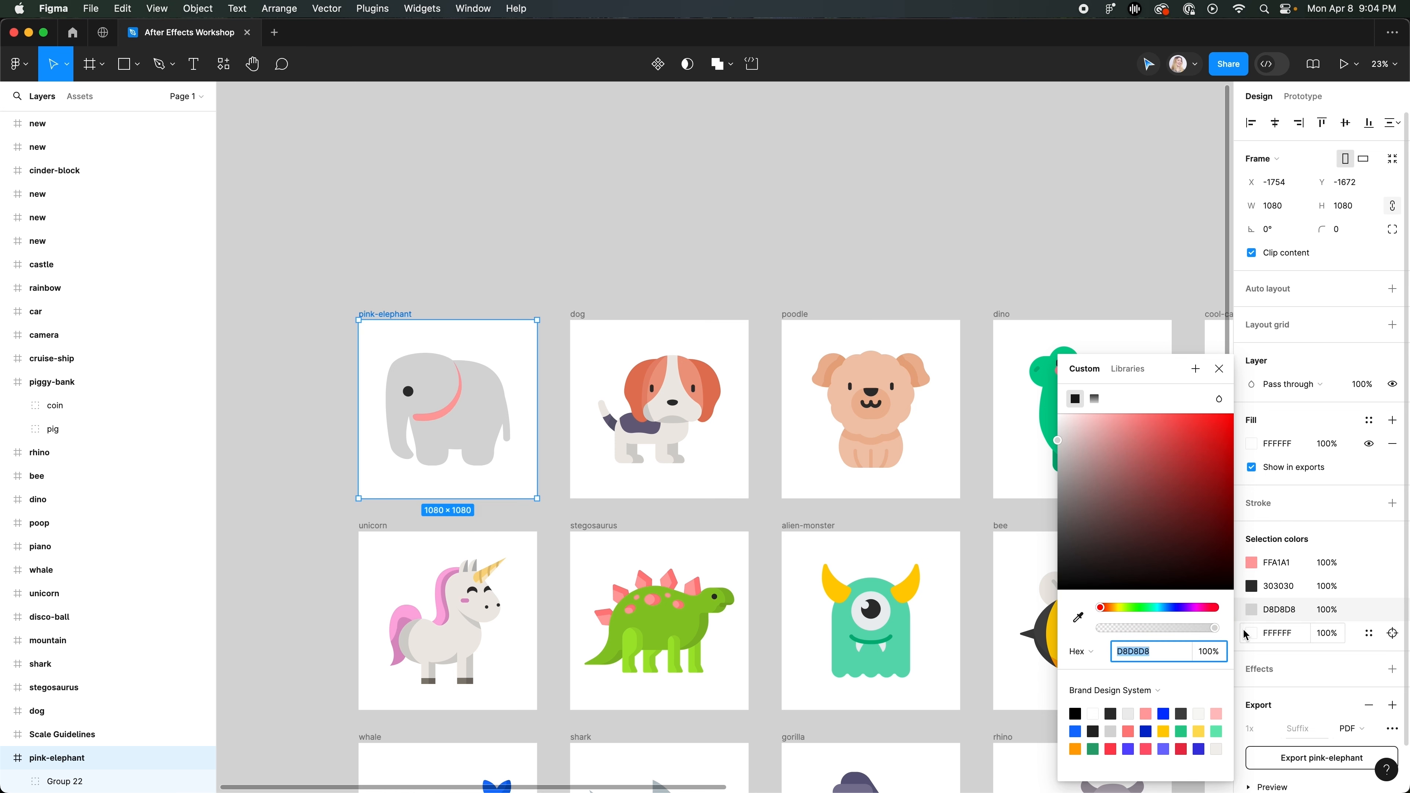
left_click(1217, 714)
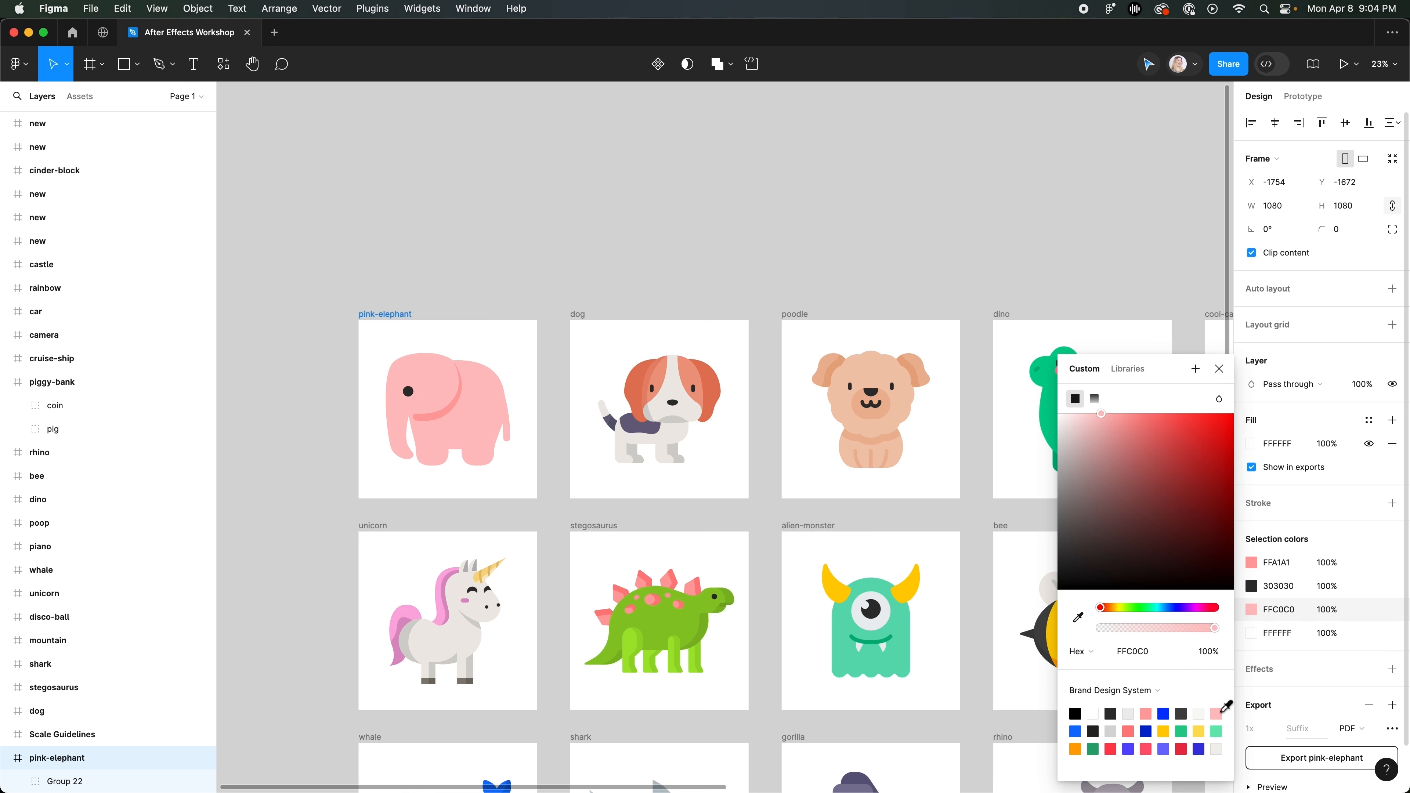
left_click(1220, 368)
left_click(455, 262)
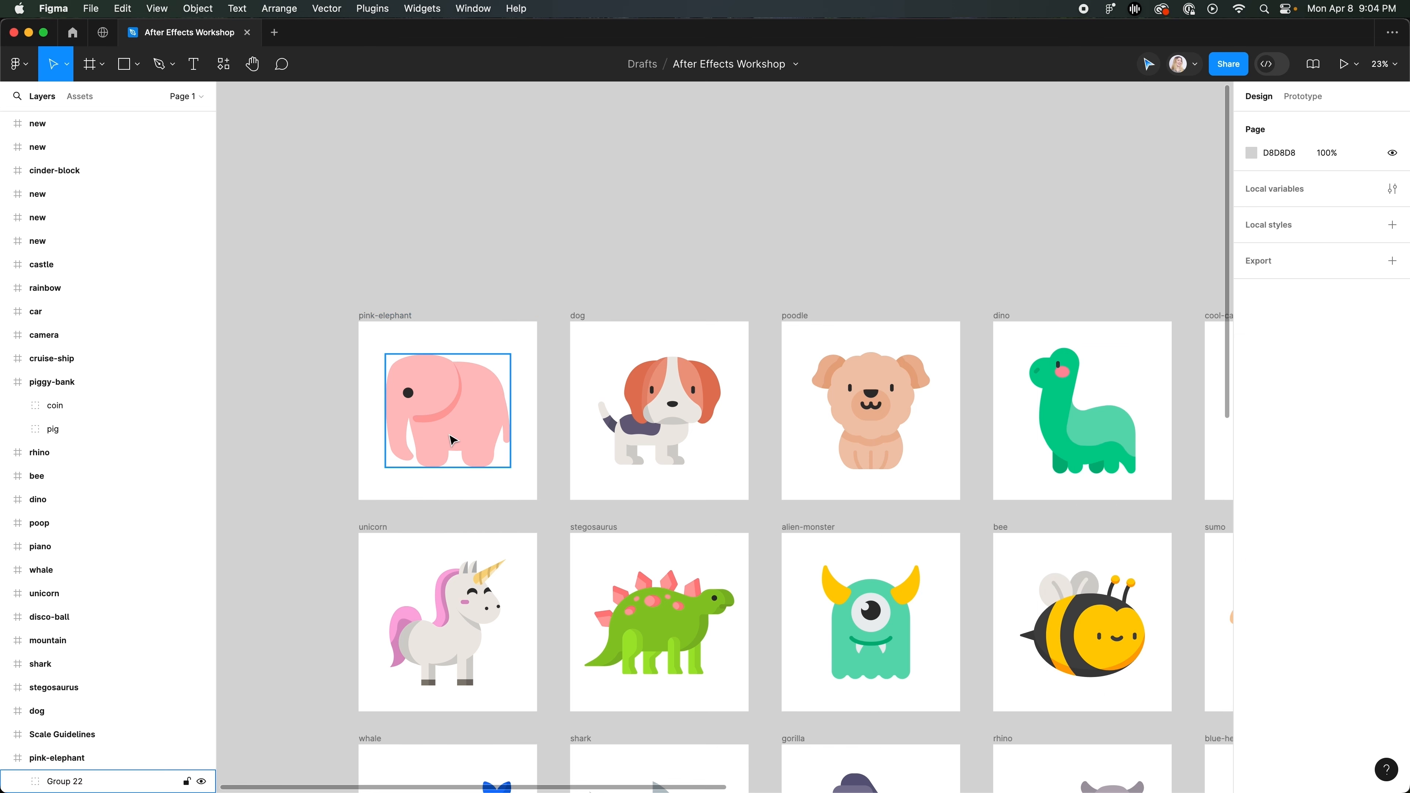
Inspect the separate coin and pig groups in the piggy-bank graphic
scroll(452, 439, "right", 10)
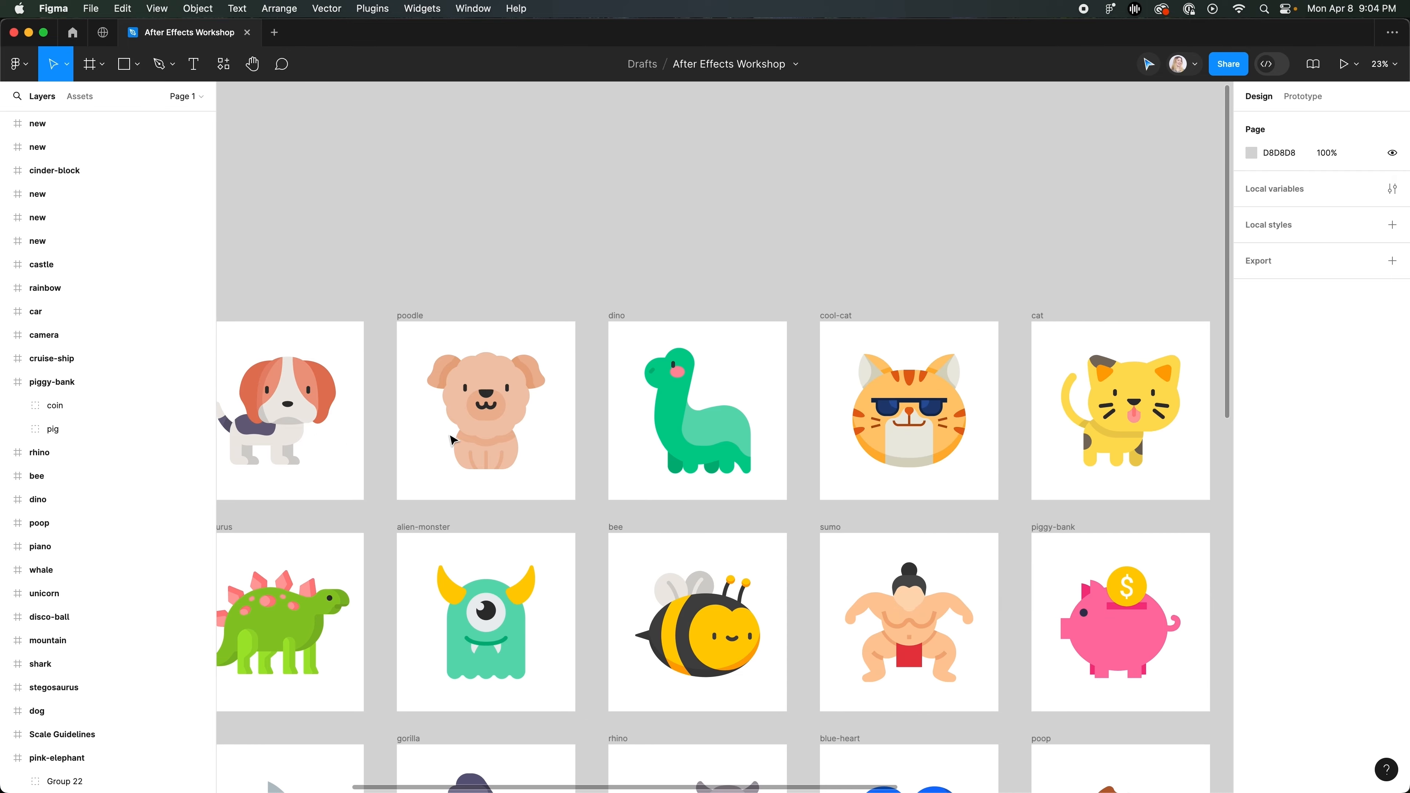
scroll(1030, 482, "down", 3)
scroll(1033, 481, "down", 1)
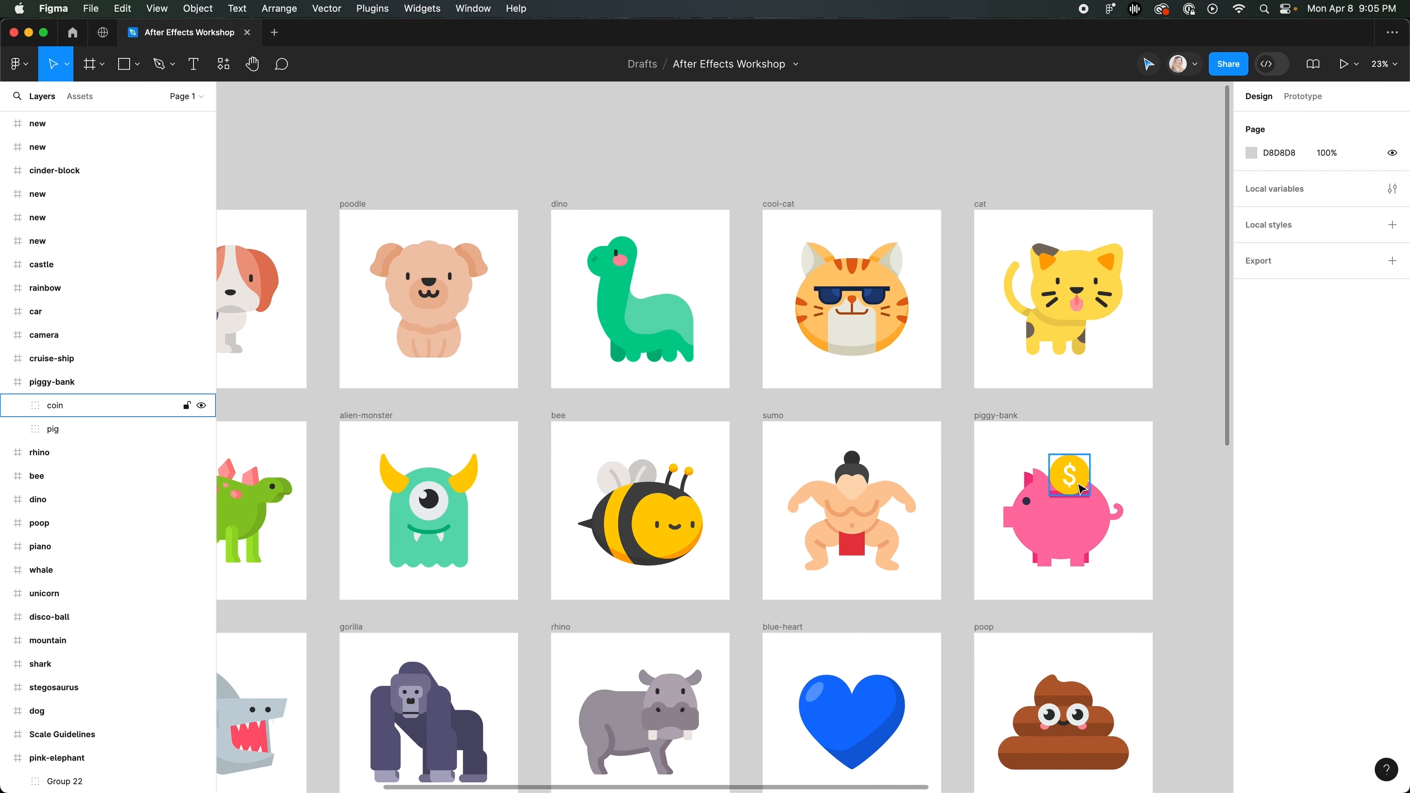
left_click(1082, 489)
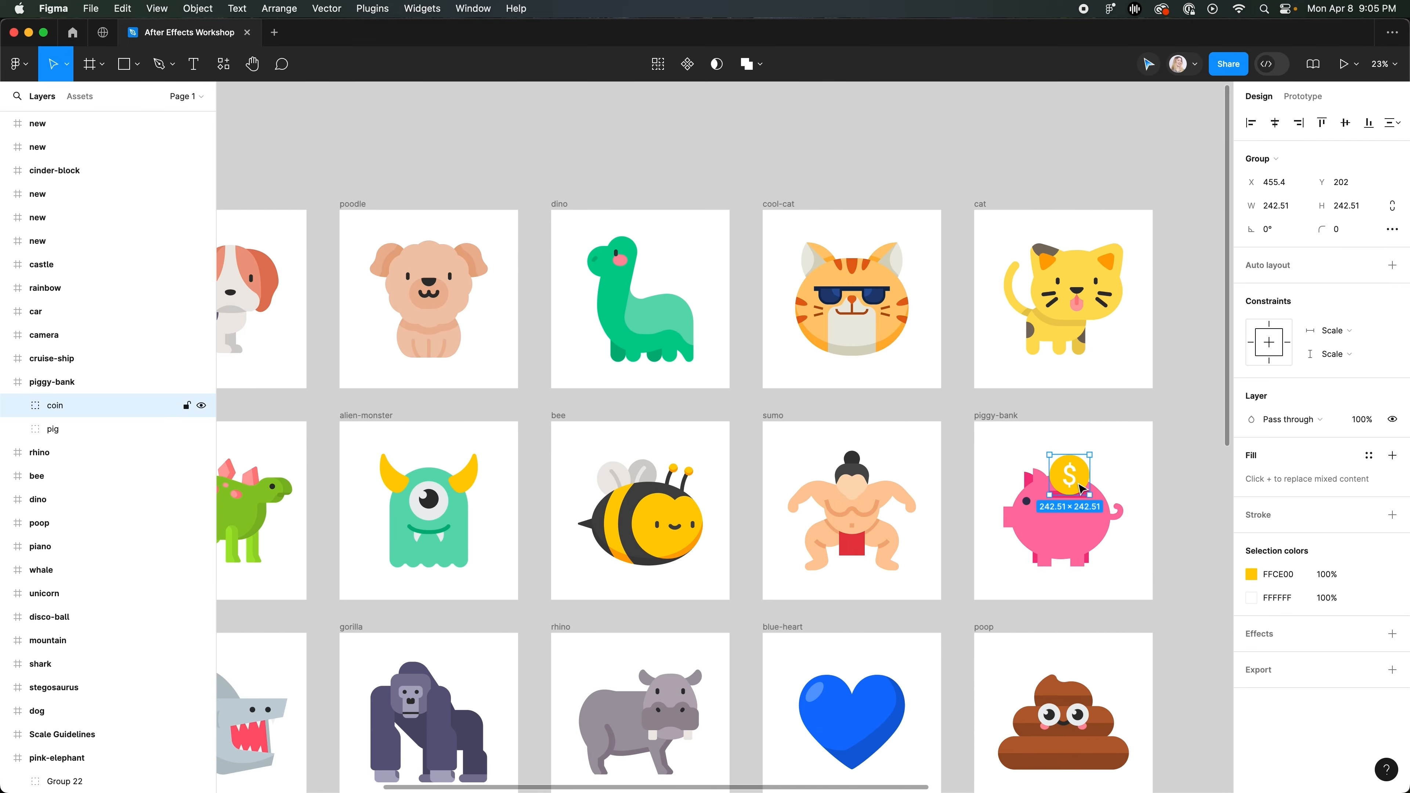
left_click(1076, 525)
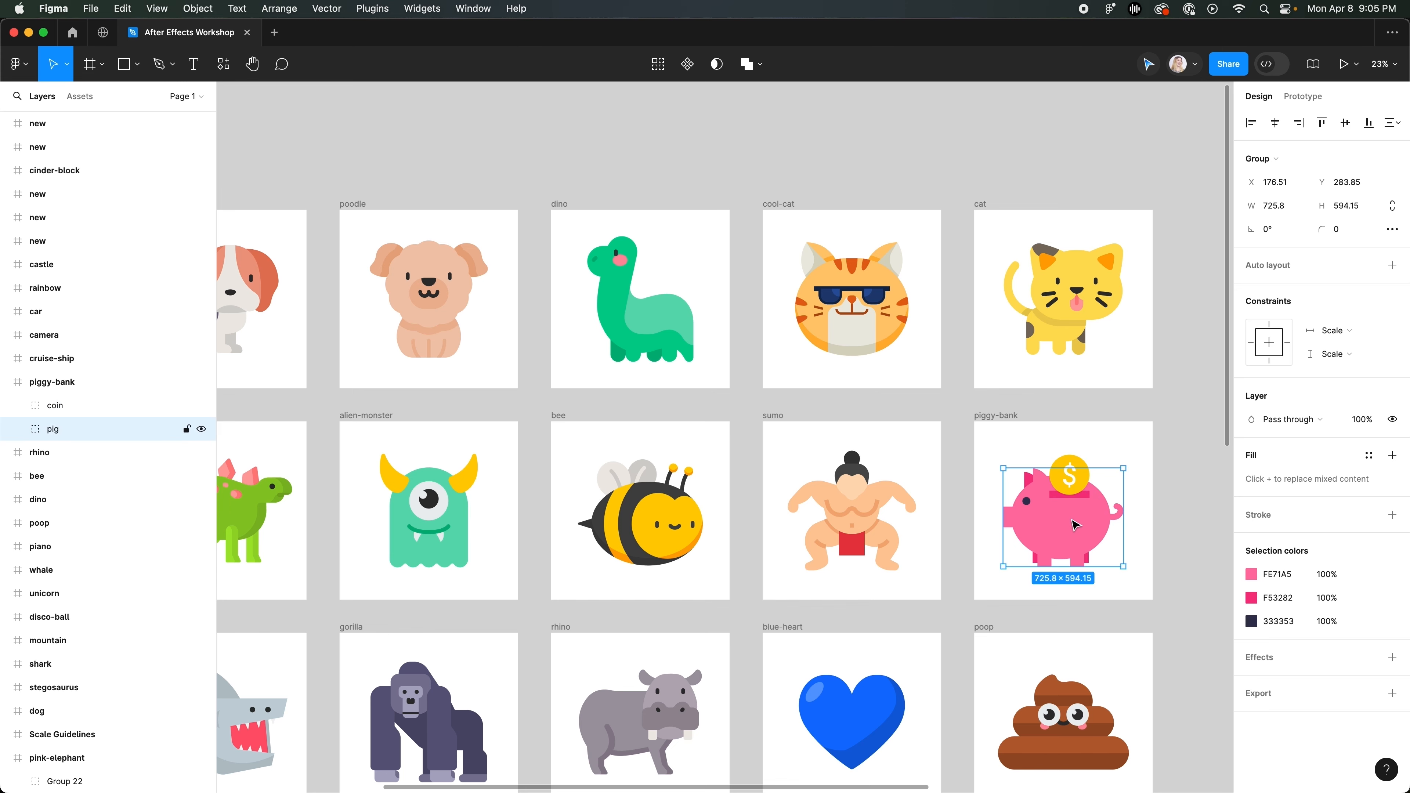
Rename the pink elephant's group to pink-elephant and export it as a PDF
scroll(1075, 525, "left", 7)
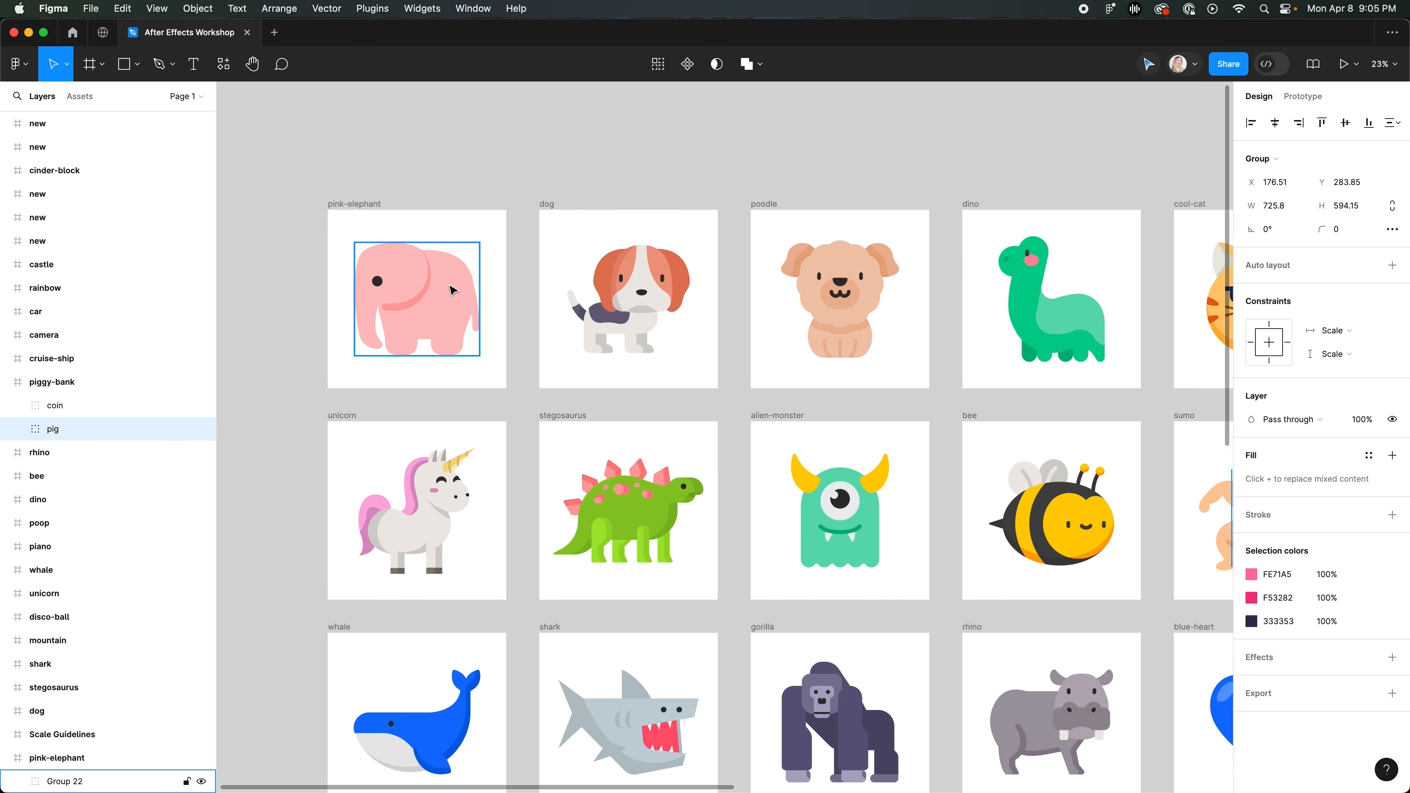
left_click(462, 289)
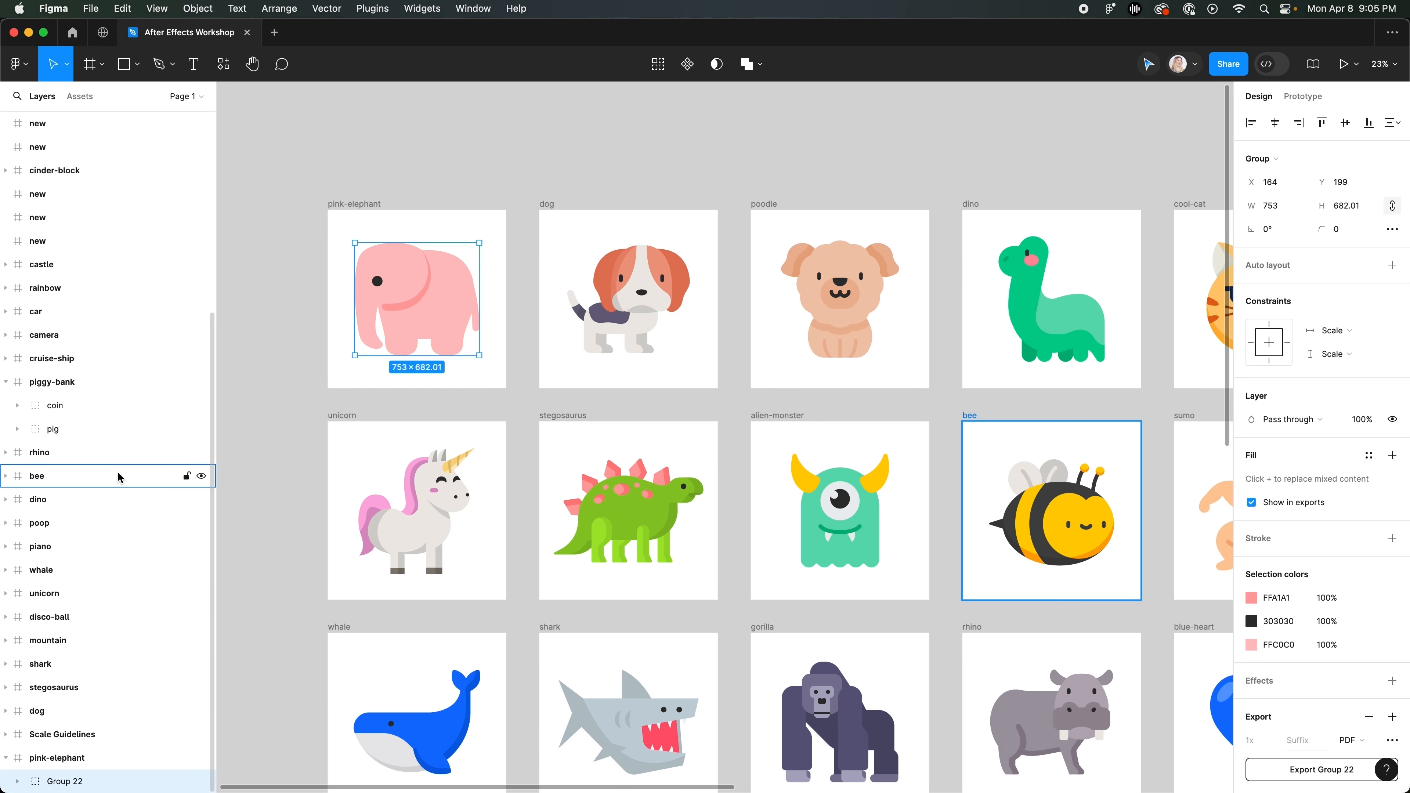
double_click(73, 781)
type("pink-elephant")
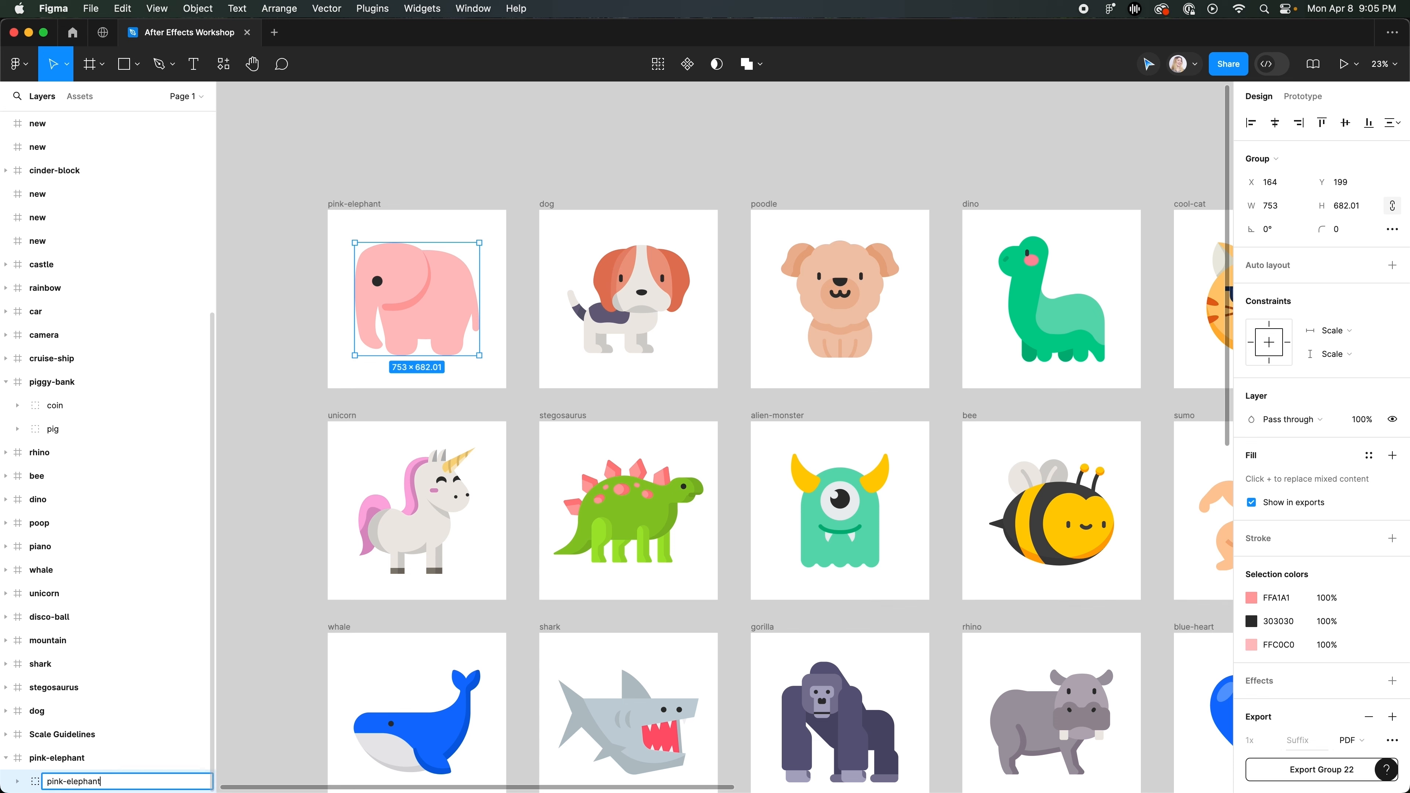
key("Return")
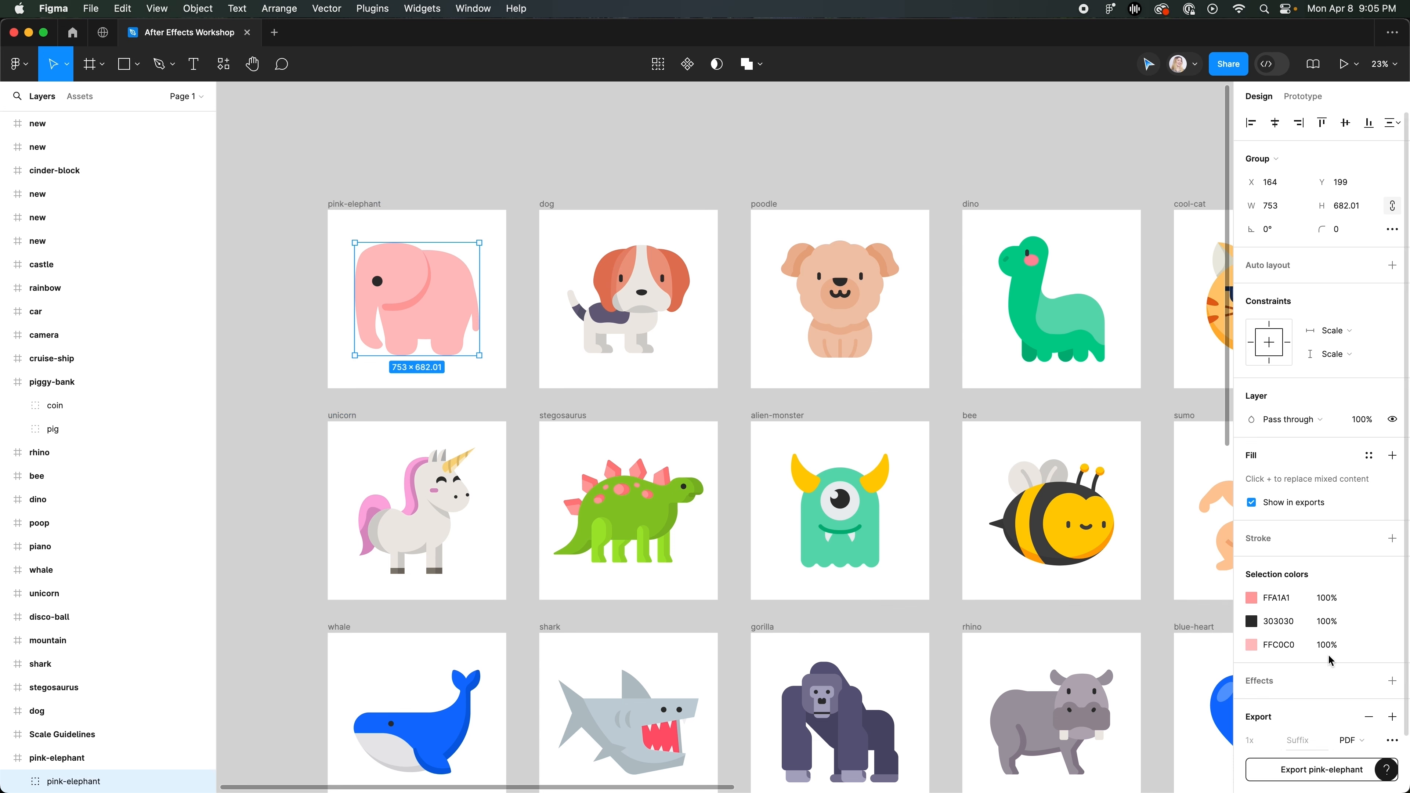
left_click(1322, 770)
left_click(1016, 654)
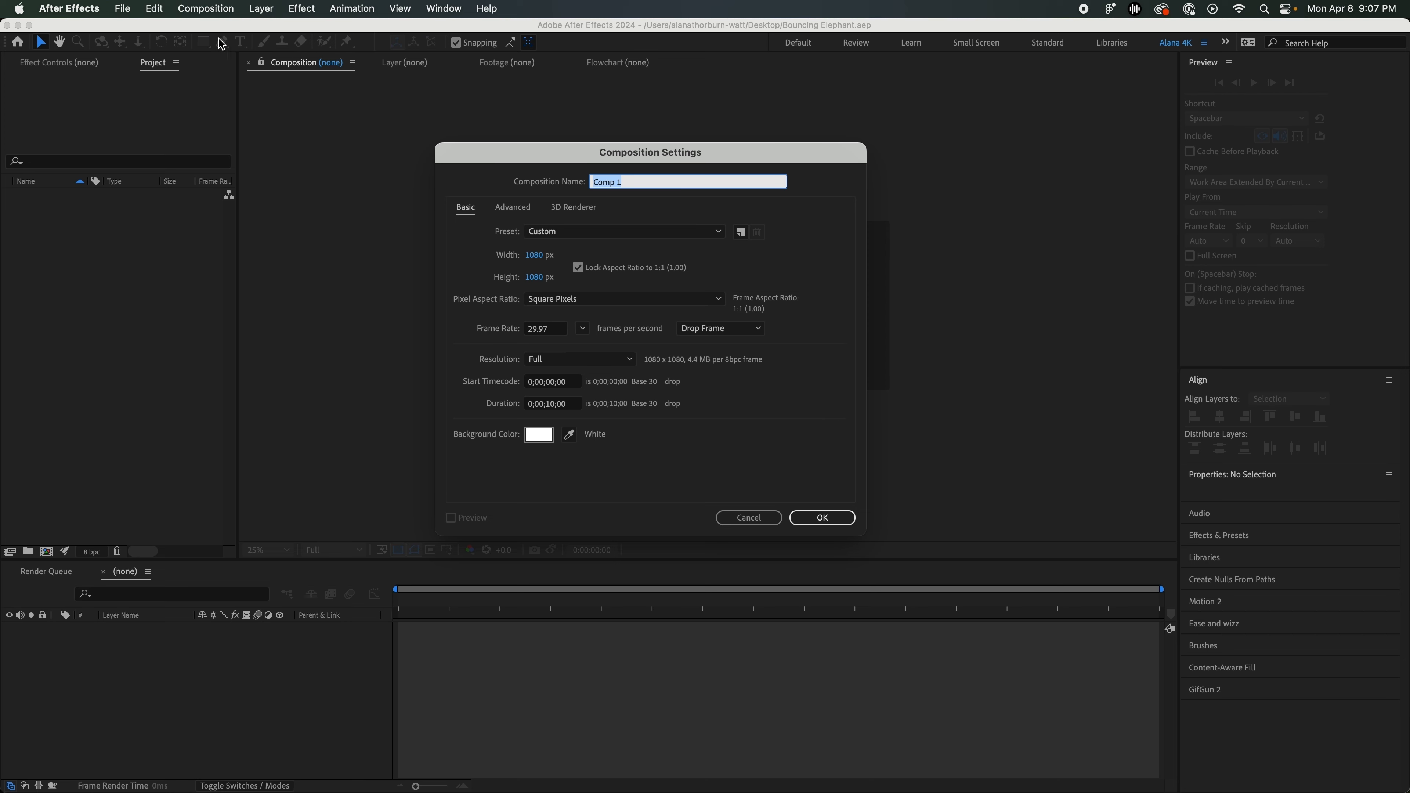
In After Effects, give the new composition a size of 1080 × 1080 px with locked aspect ratio and a 29.97 fps frame rate
left_click(533, 260)
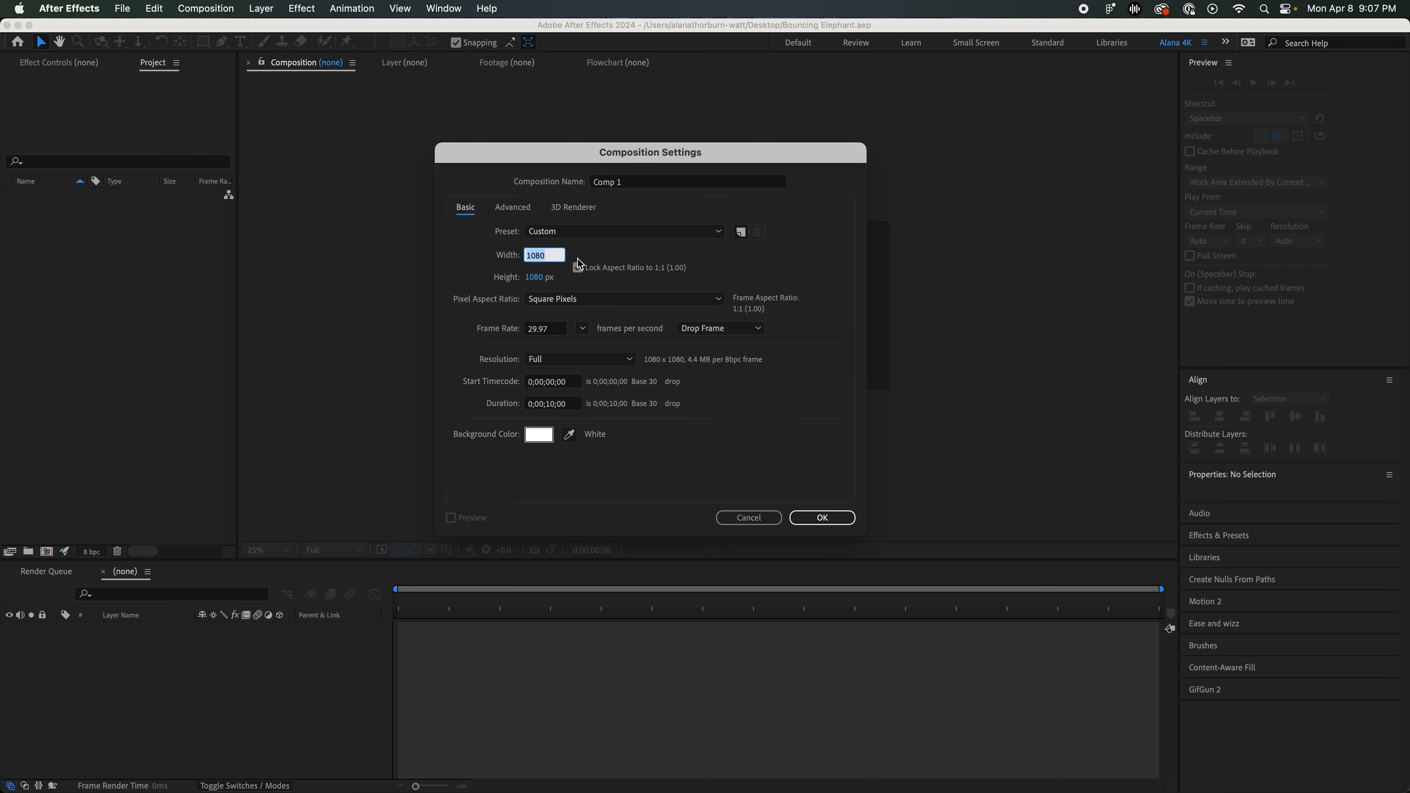
left_click(592, 253)
left_click(579, 270)
left_click(582, 329)
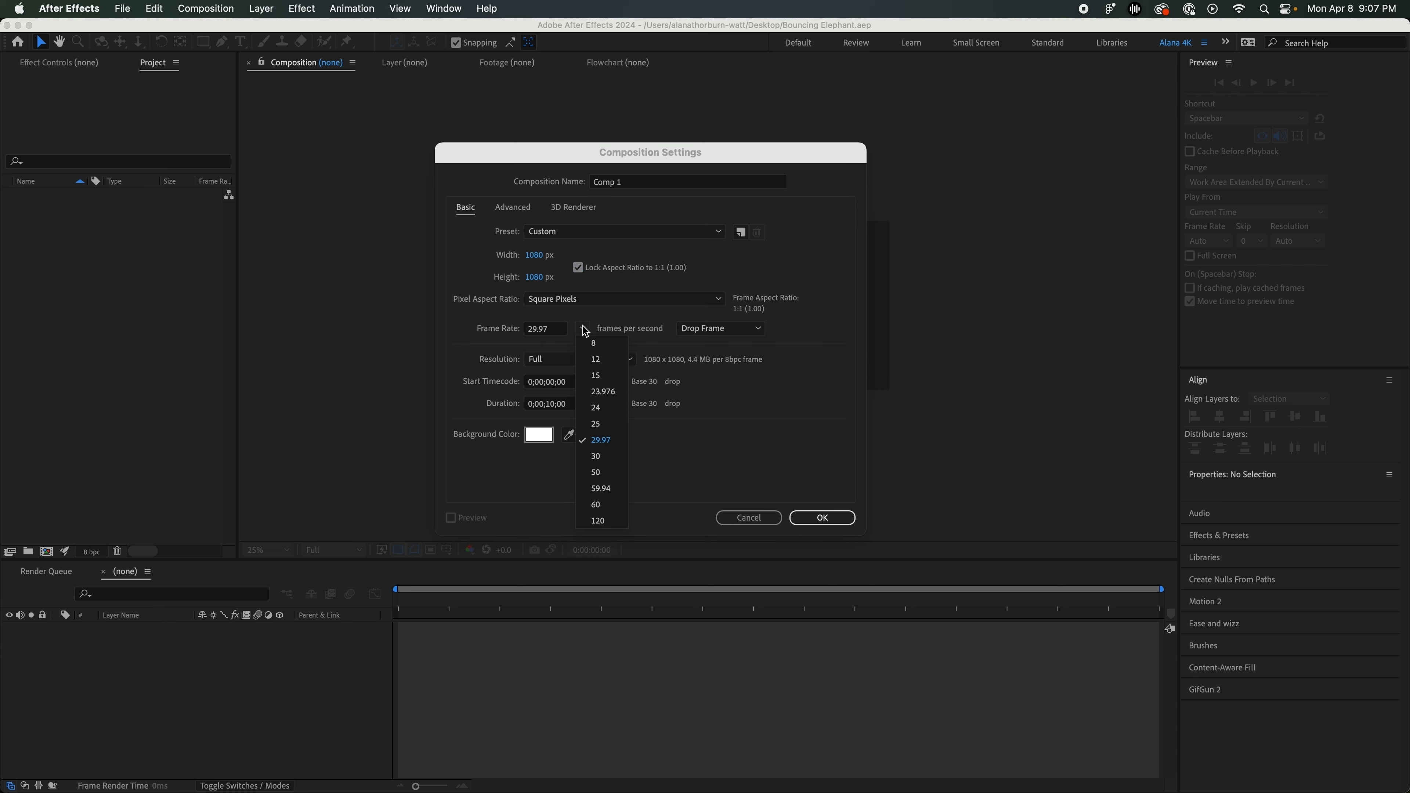
left_click(615, 444)
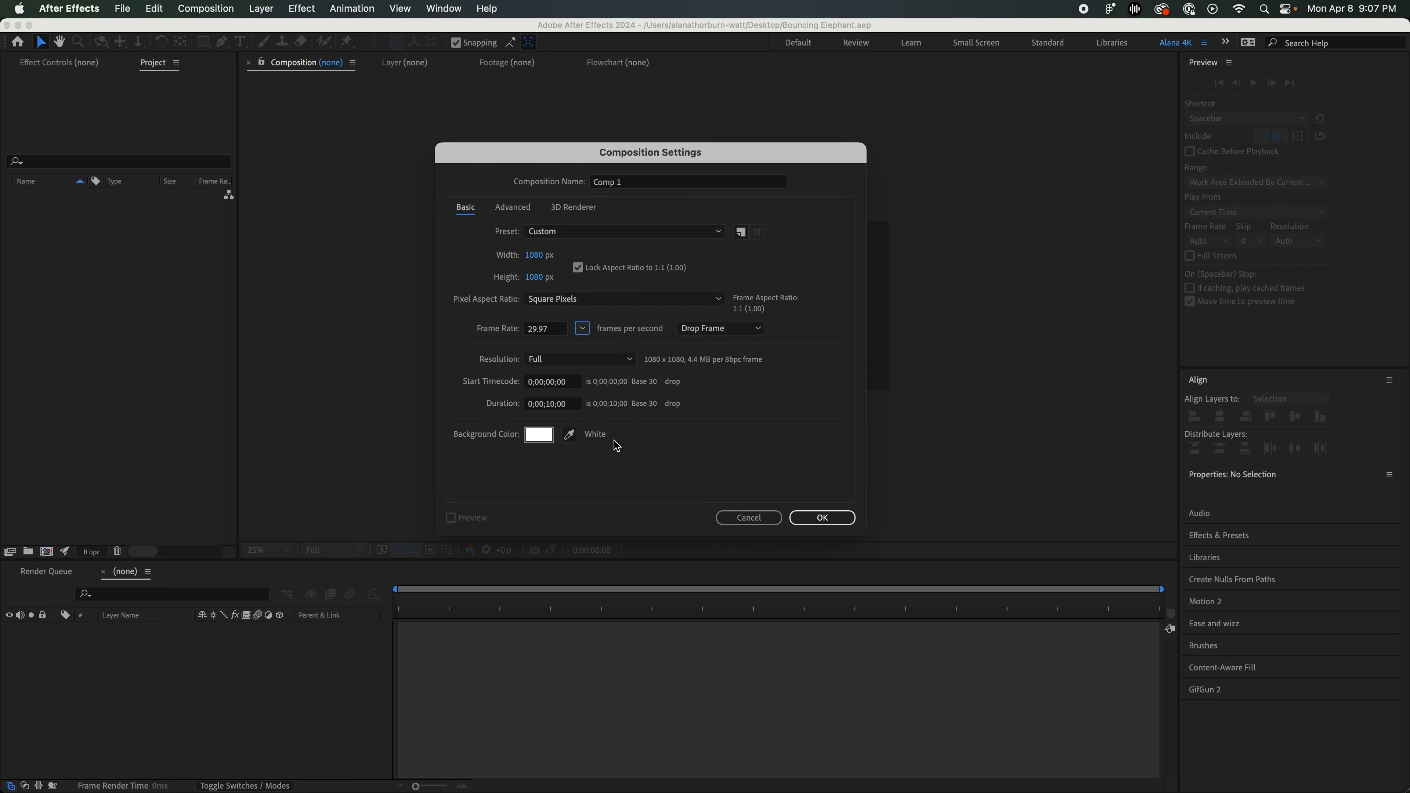
Set the composition's duration to 0;00;10;00, name it Bouncing Elephant, and create it
left_click(577, 404)
type("10")
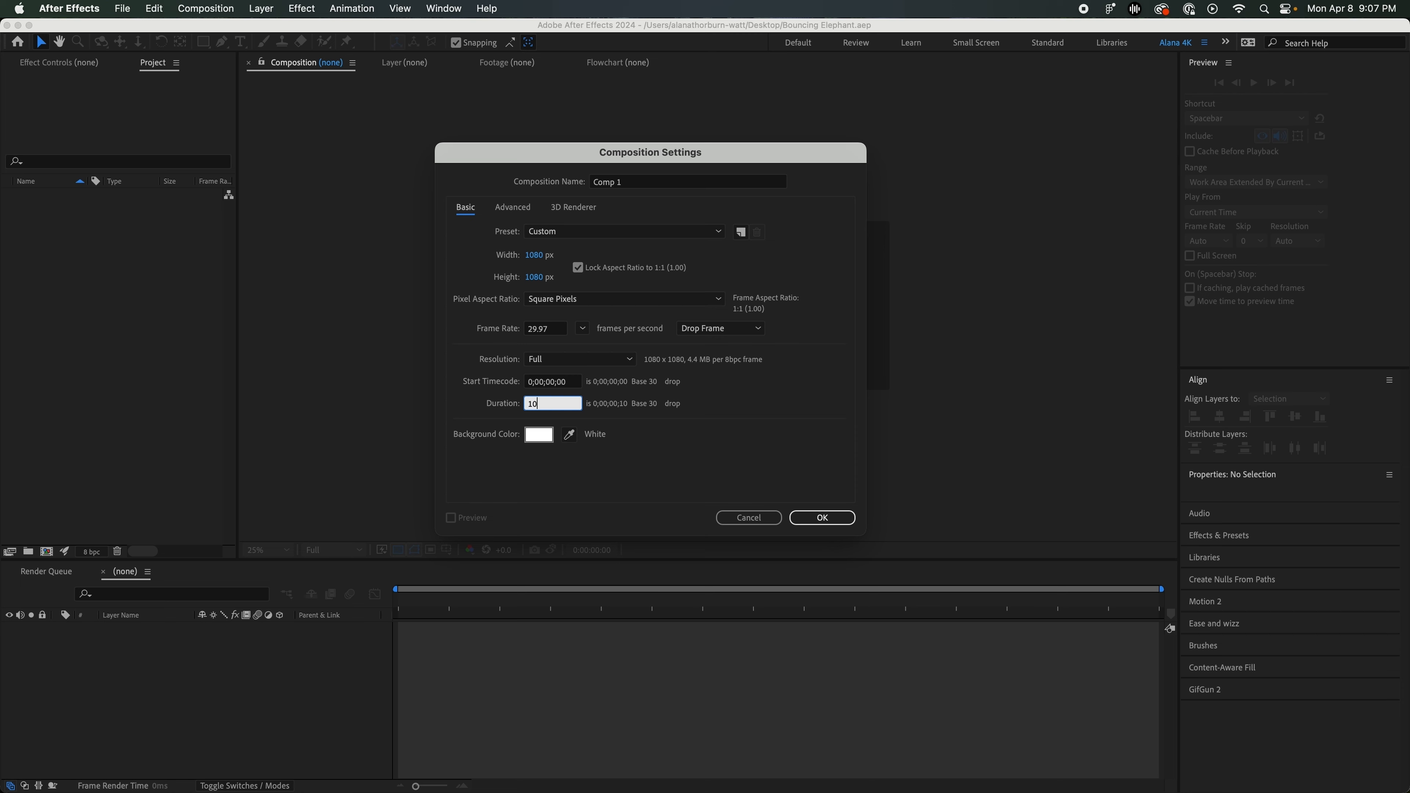
left_click(646, 425)
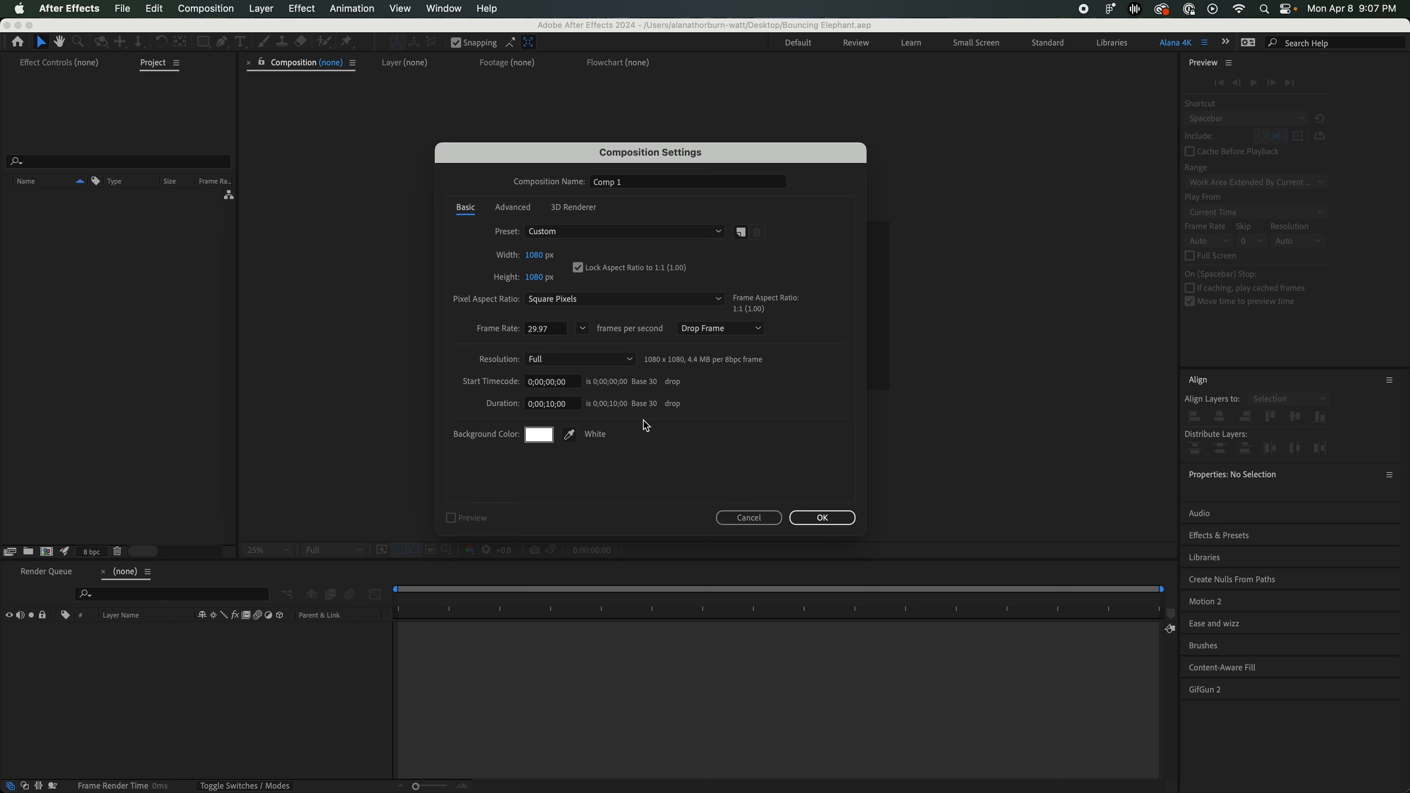
left_click_drag(627, 182, 494, 184)
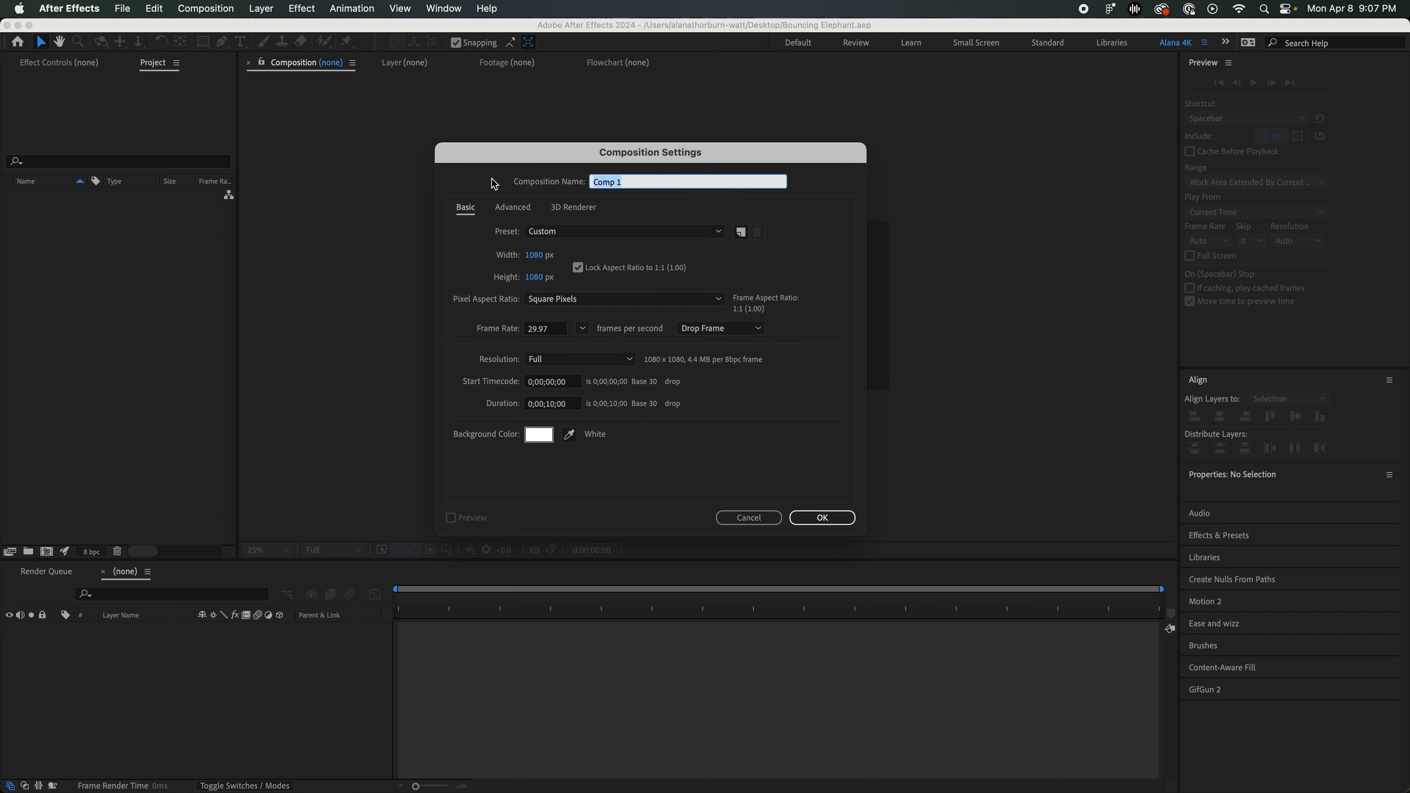
type("Bouncing Elephant")
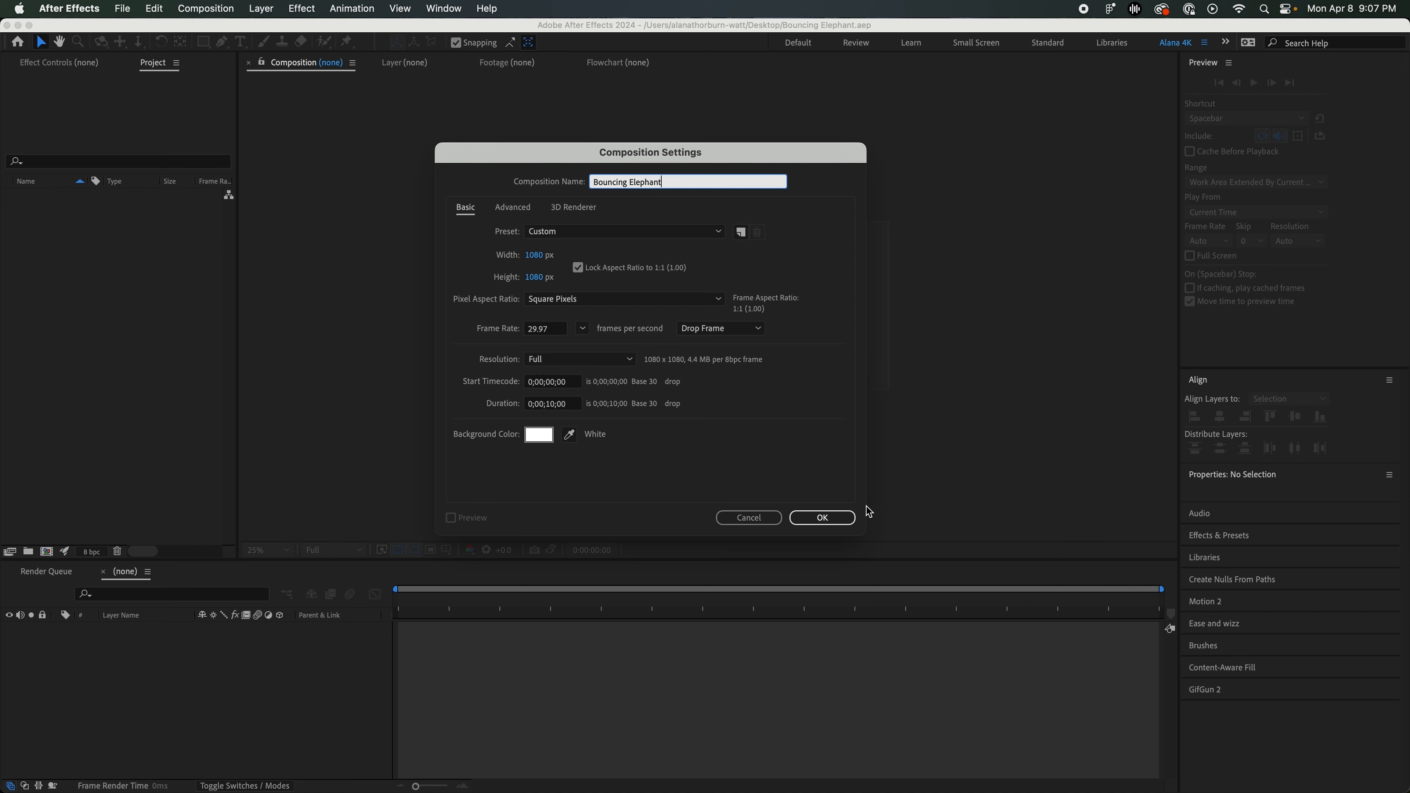
left_click(823, 518)
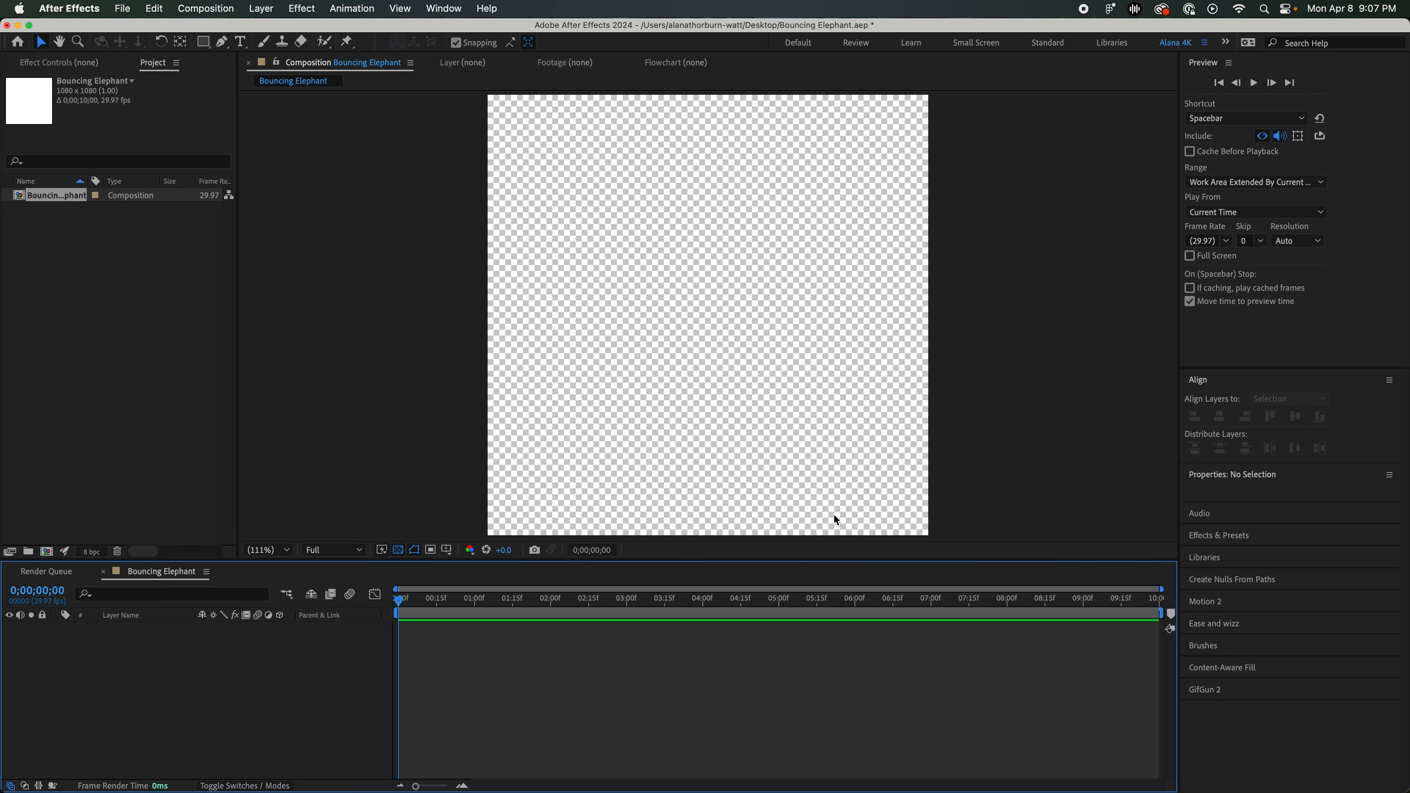
Import pink-elephant.pdf from the Desktop into the project as footage
left_click(77, 236)
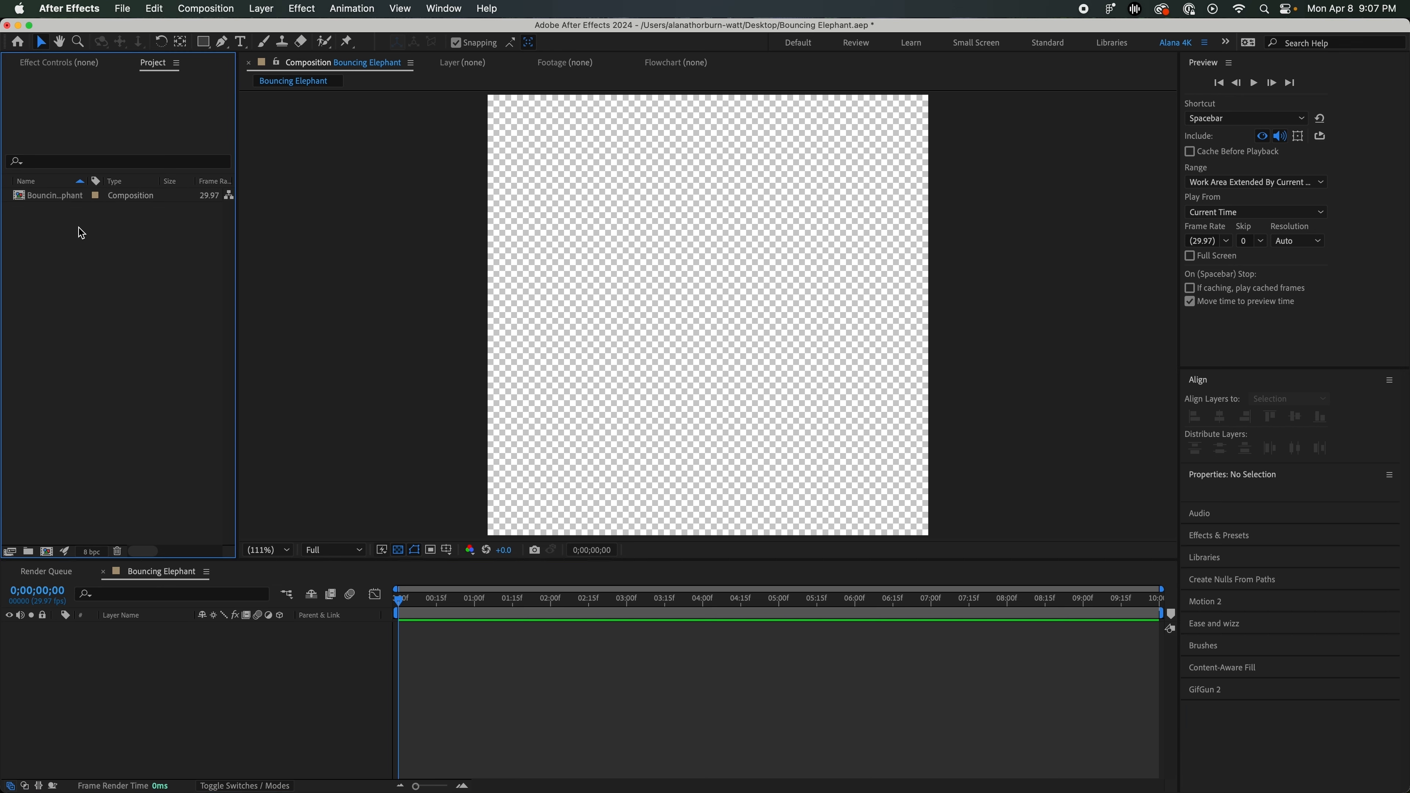
left_click(125, 8)
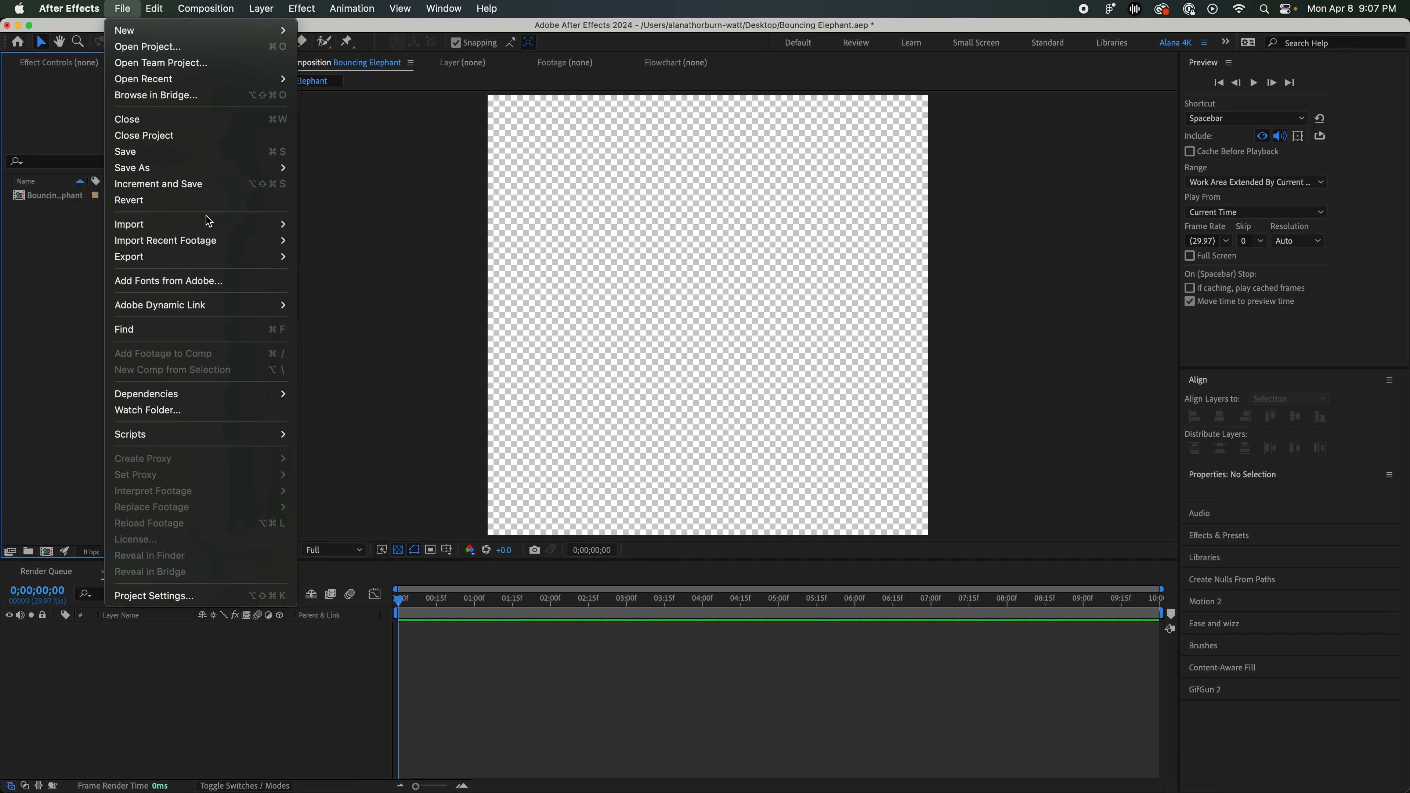
mouse_move(209, 224)
left_click(315, 225)
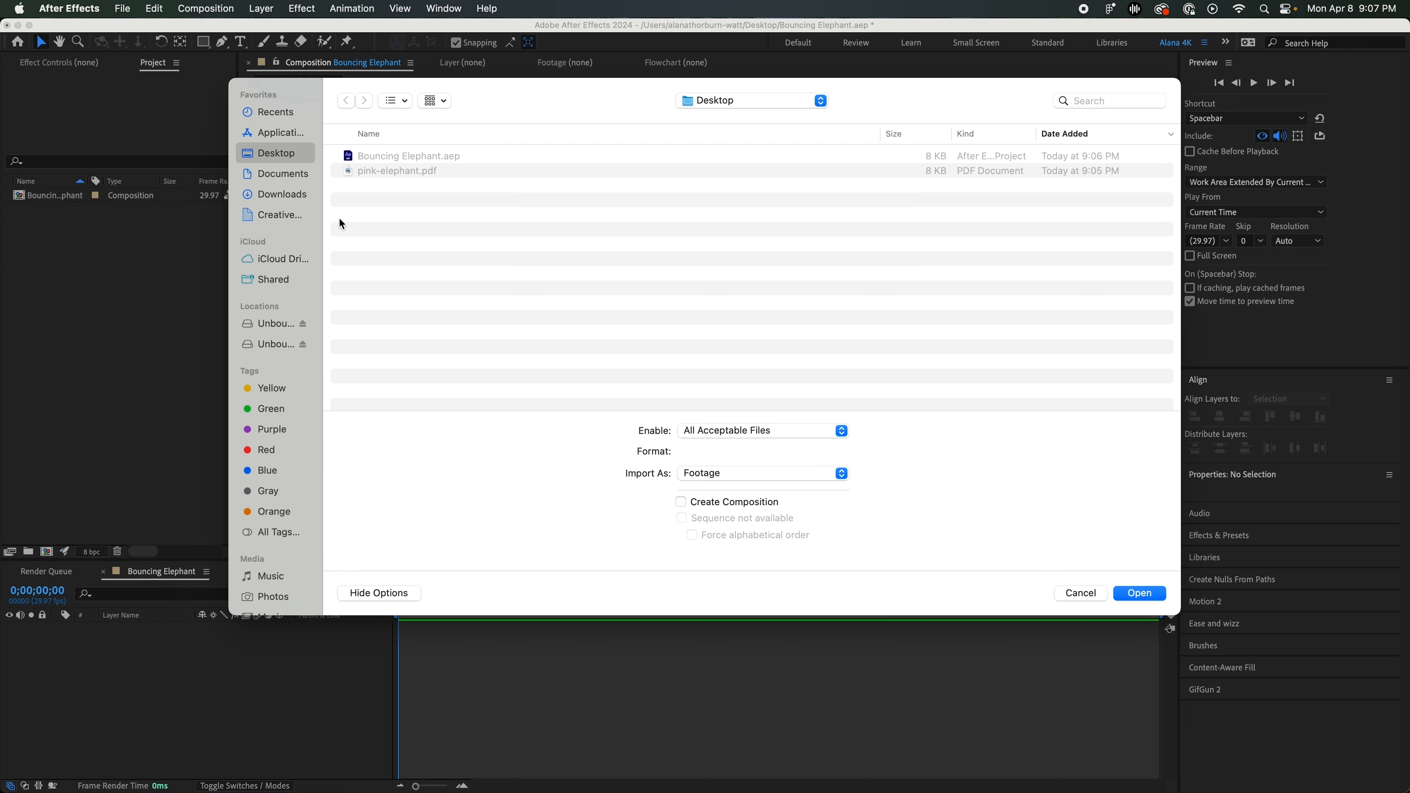
left_click(384, 172)
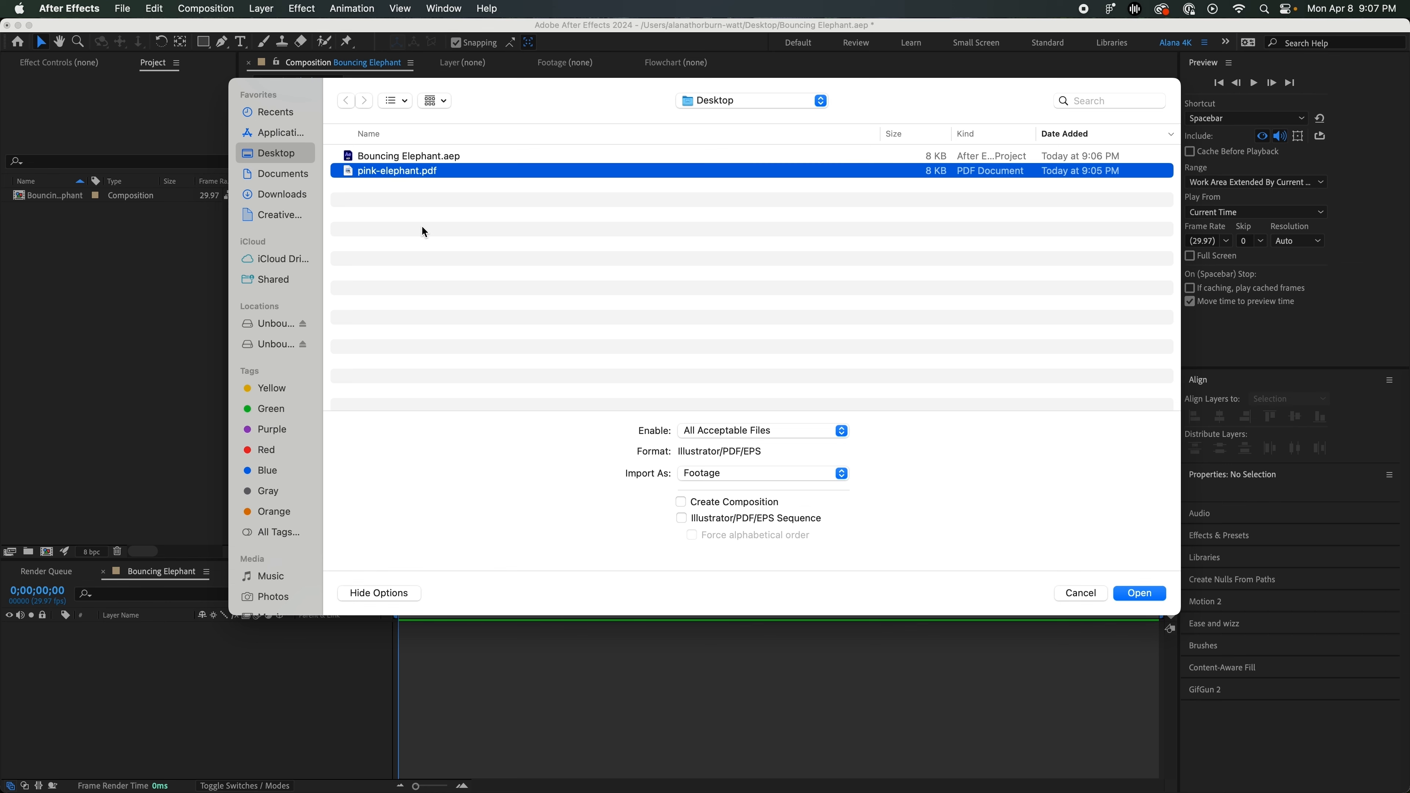
key("Return")
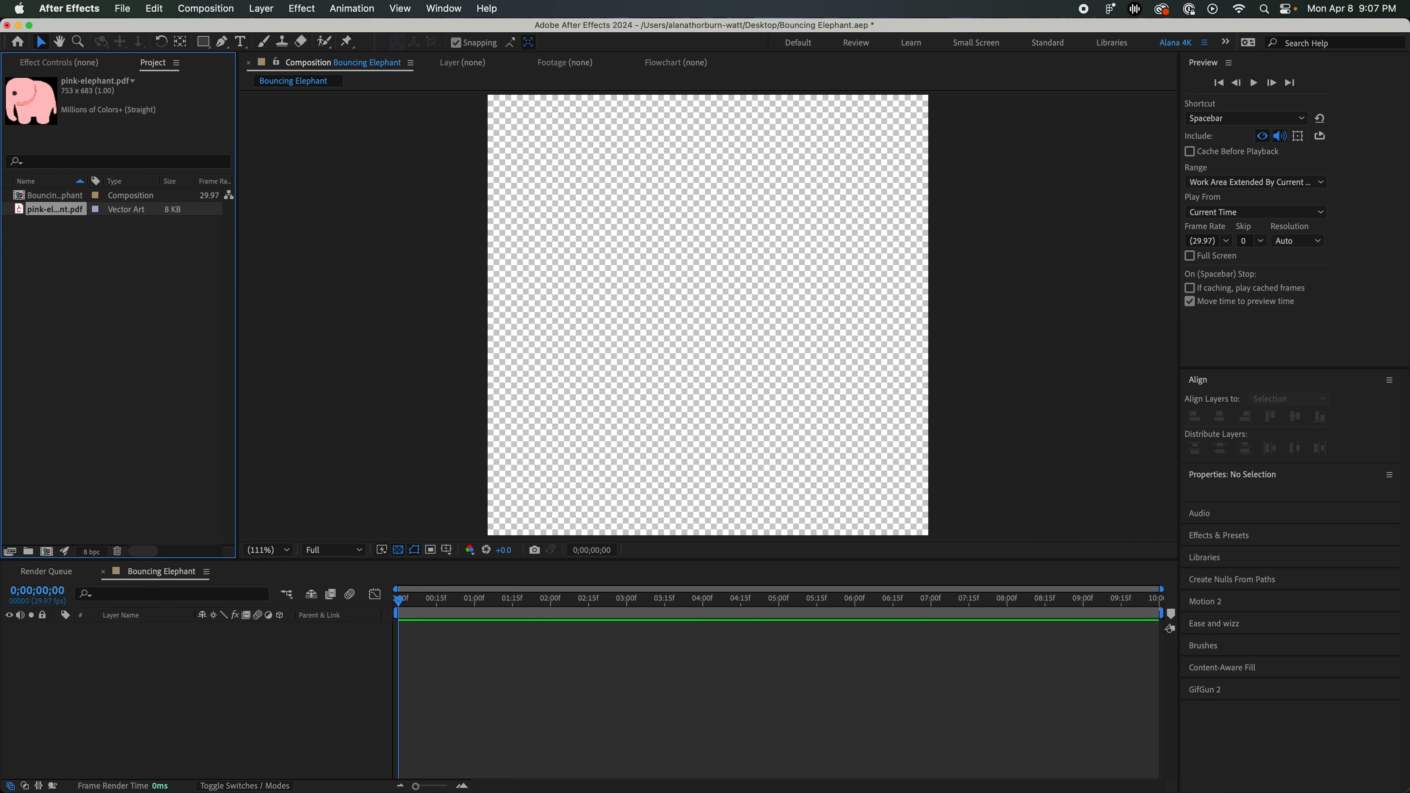
Create a project folder named Assets and move pink-elephant.pdf into it
left_click(67, 283)
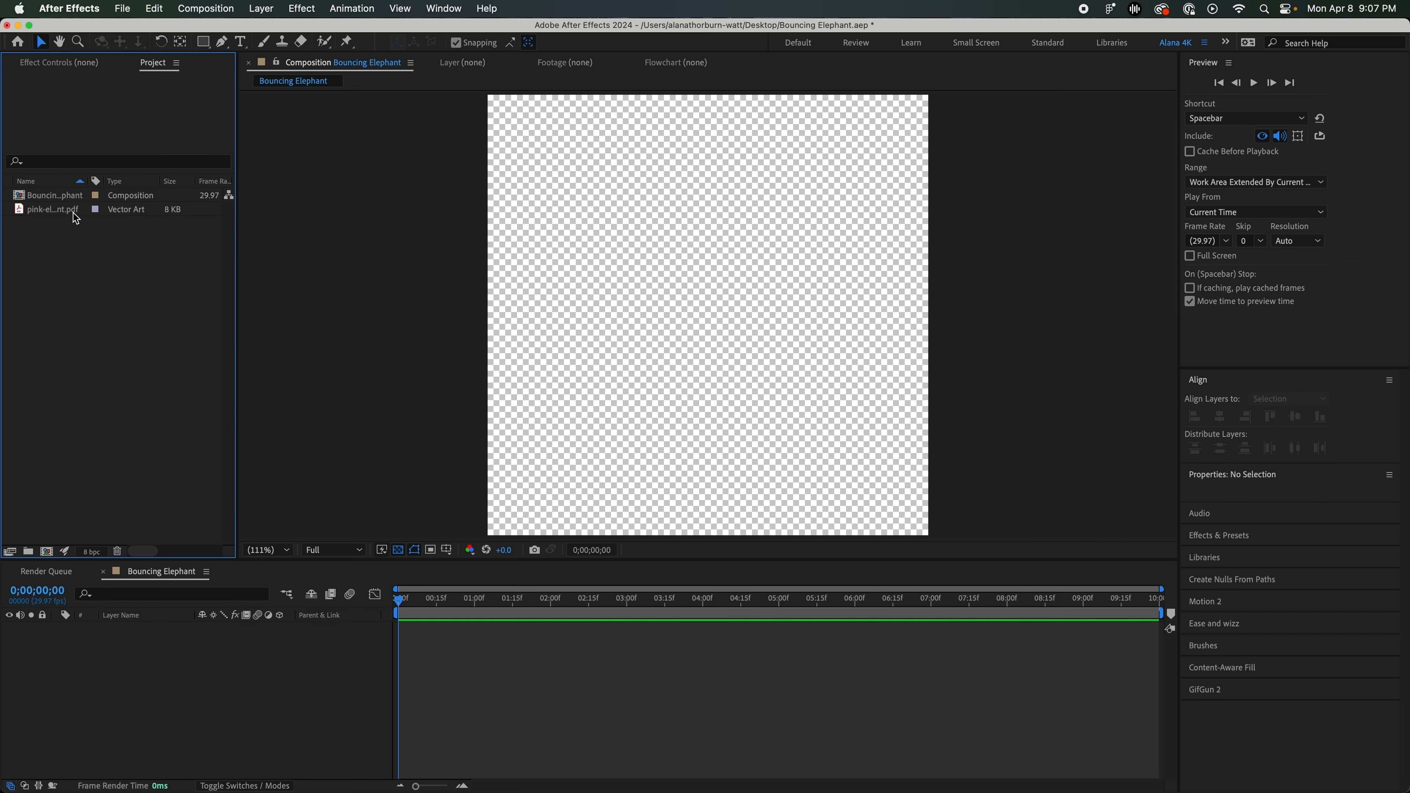
left_click(28, 551)
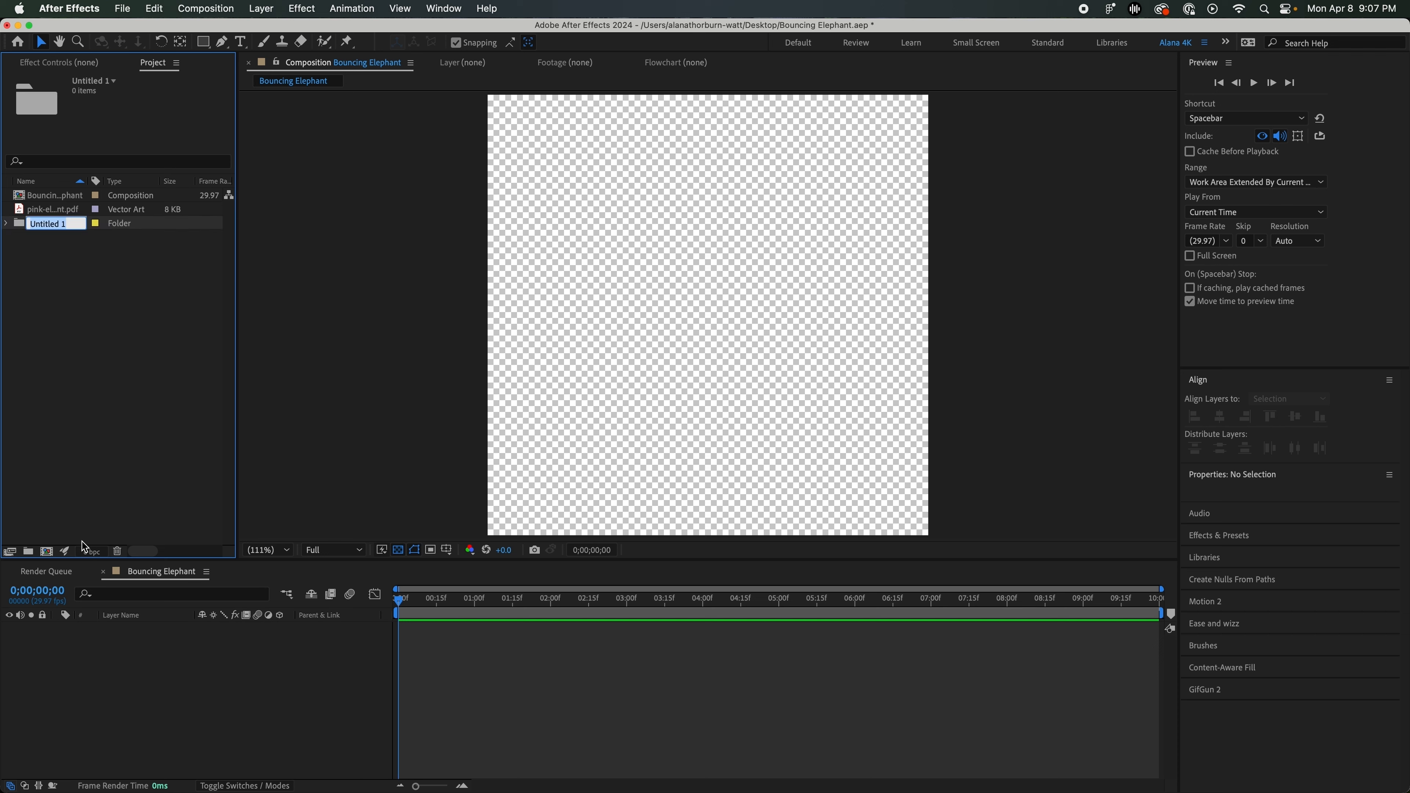
type("Assets")
key("Return")
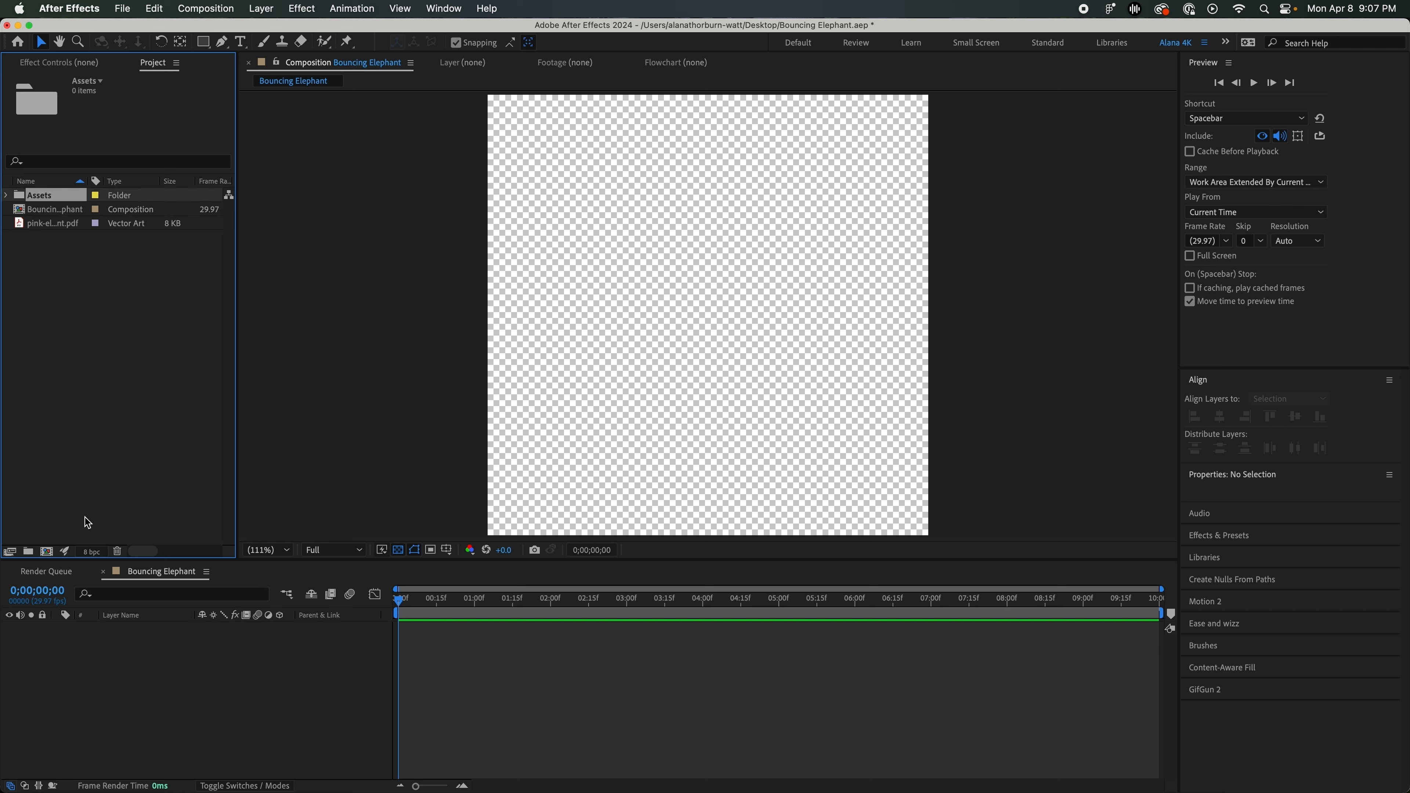
left_click_drag(51, 223, 43, 199)
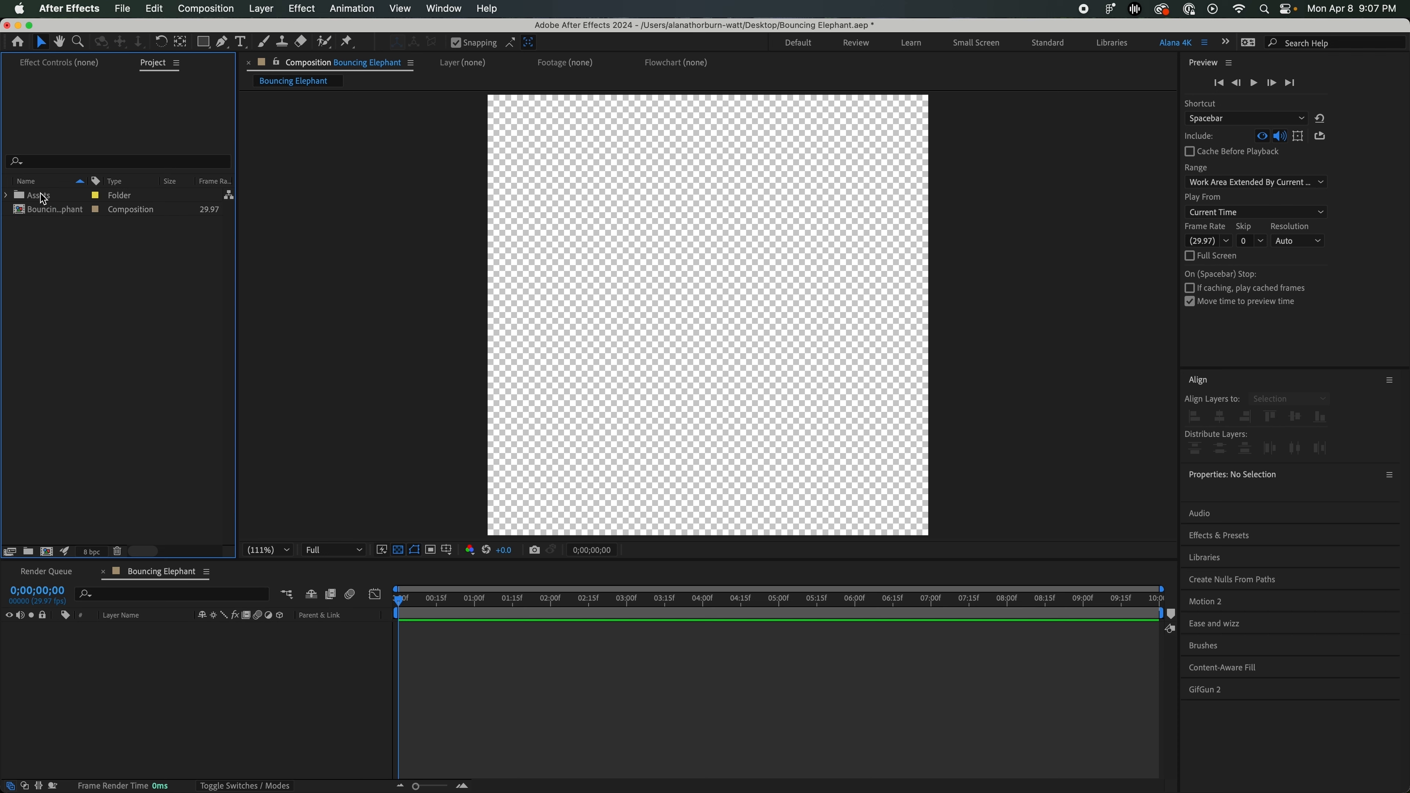
Add pink-elephant.pdf from the Assets folder to the Bouncing Elephant composition's timeline
left_click(6, 195)
left_click(55, 214)
left_click_drag(54, 213, 170, 686)
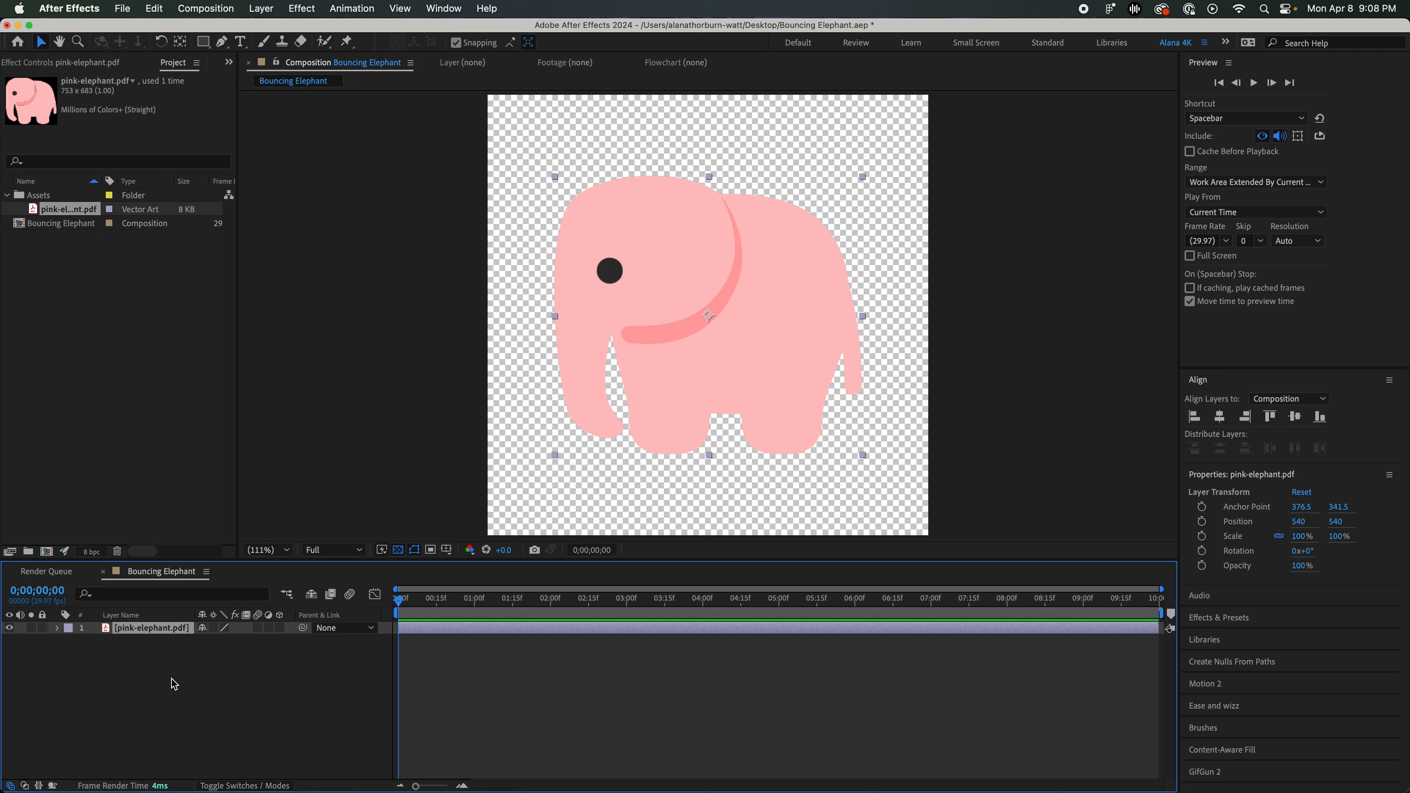
With no layer selected, create a composition-sized ellipse shape layer and set its fill color to 333333
left_click(198, 677)
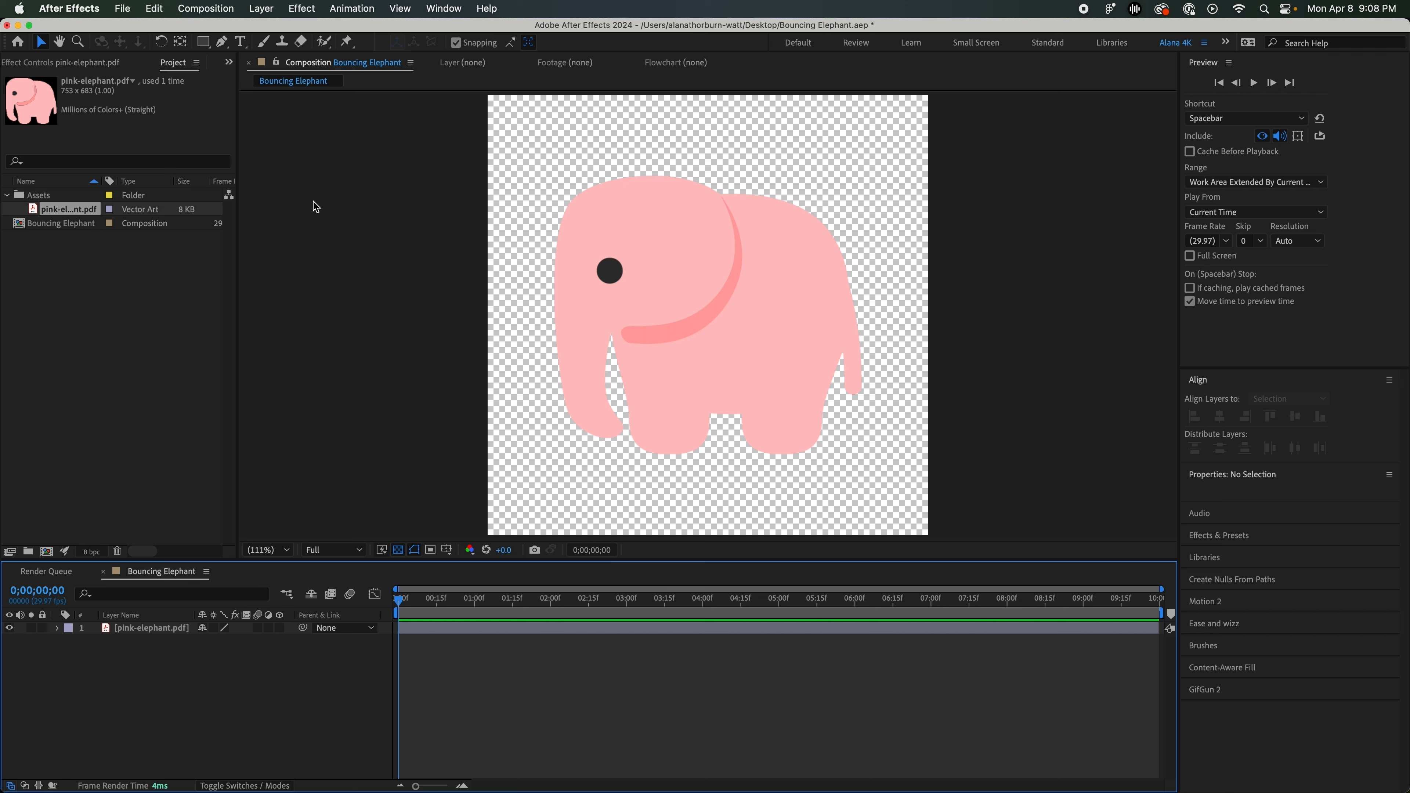
left_click(208, 42)
left_click_drag(209, 44, 242, 76)
double_click(206, 45)
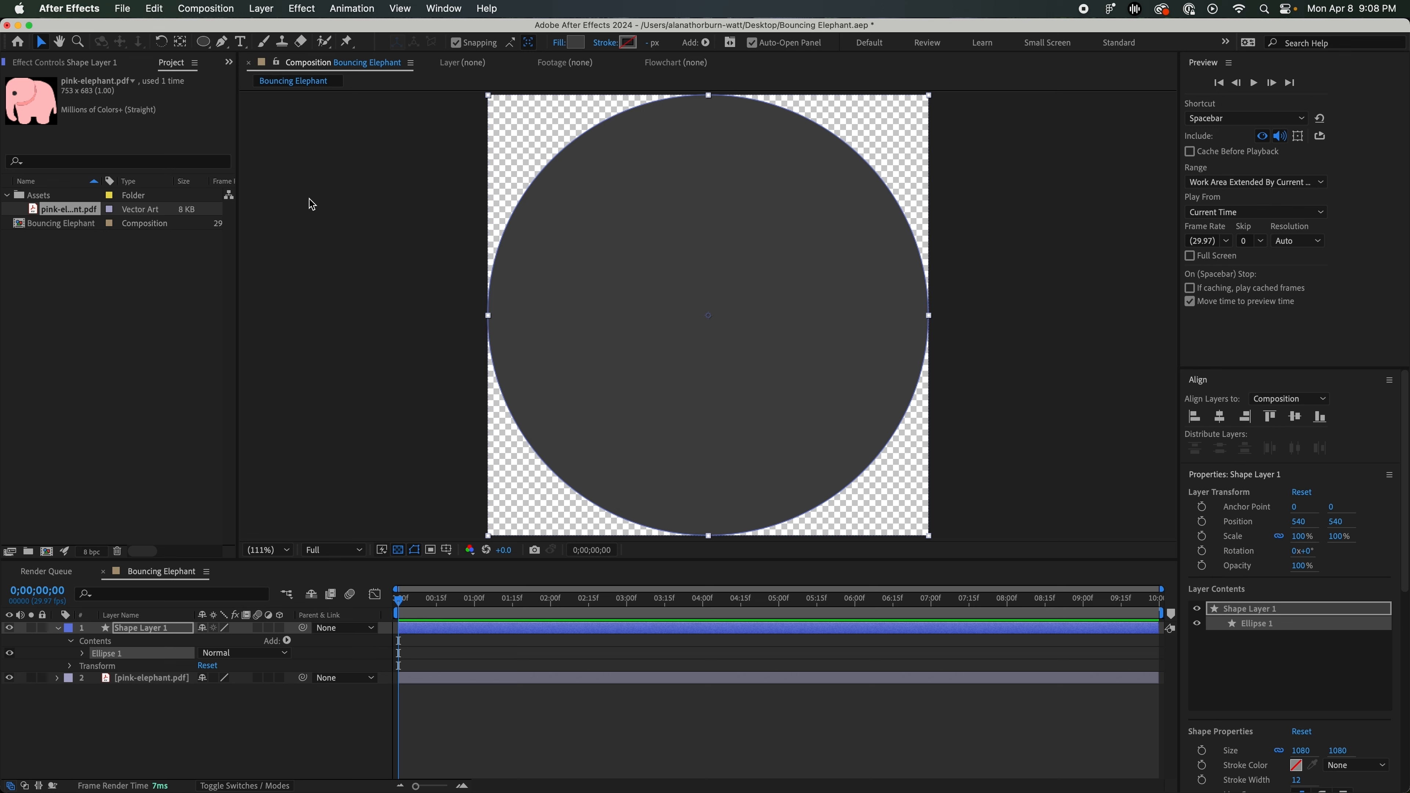
left_click(576, 43)
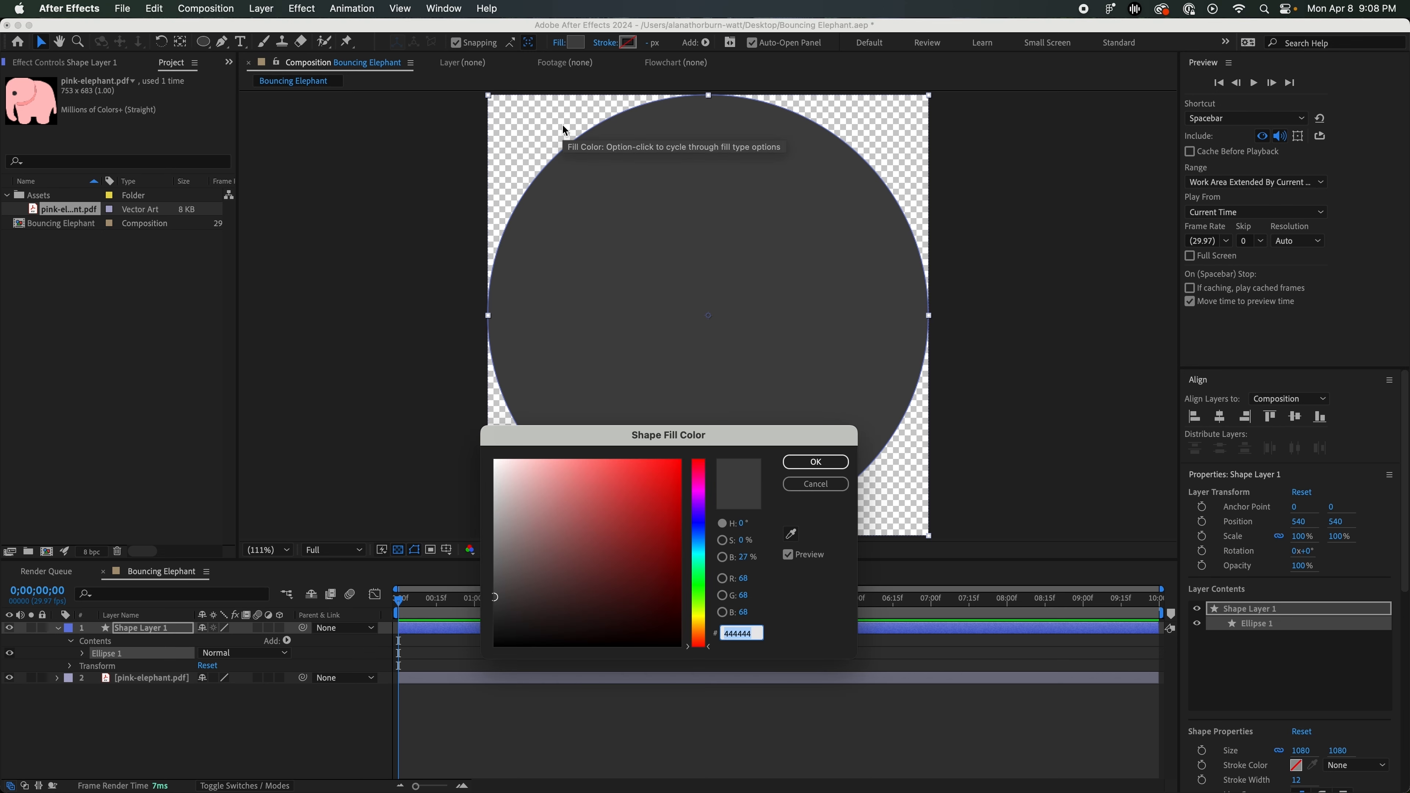
type("333333")
key("Return")
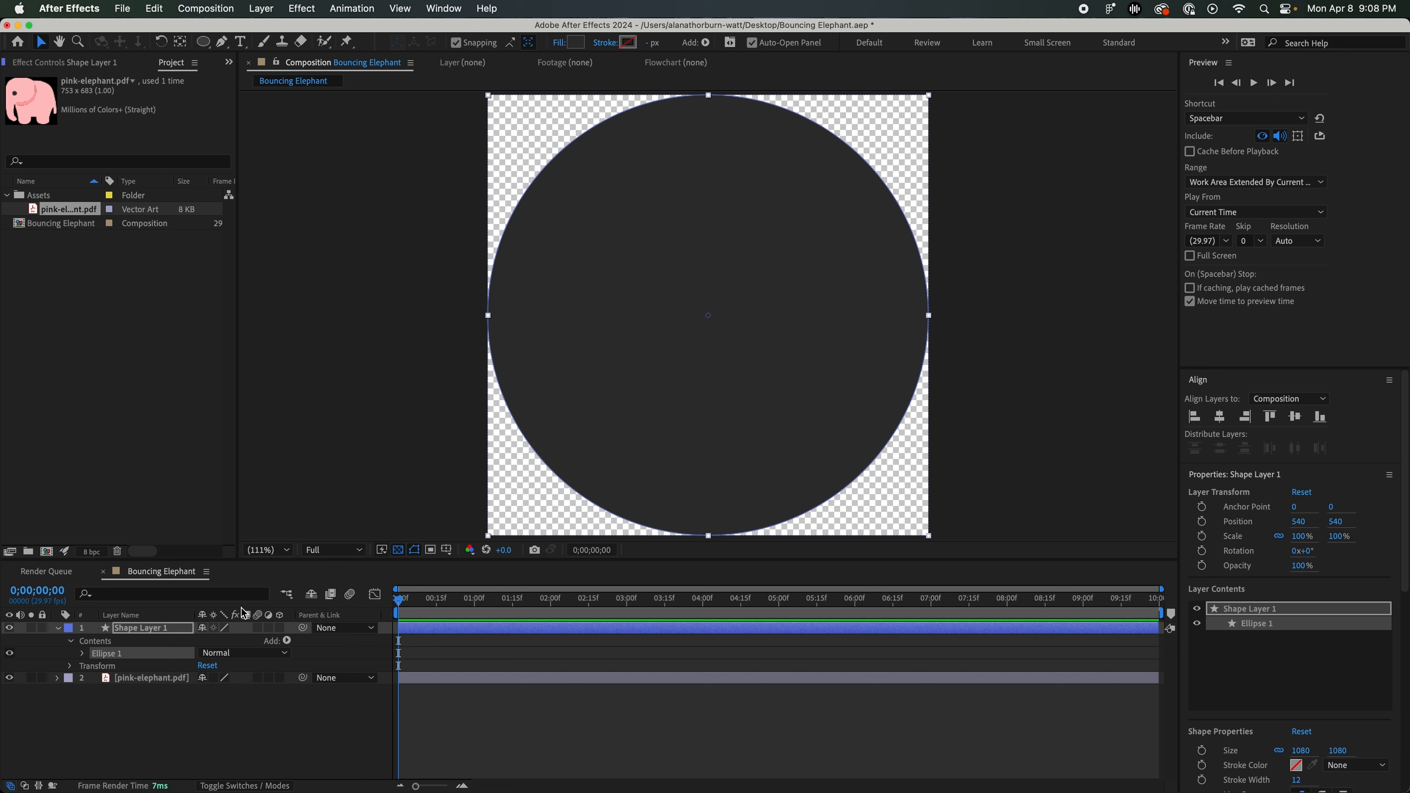
Flatten and narrow the ellipse to about 64.7% × 11.3% scale and align it to the composition's bottom edge
left_click(158, 629)
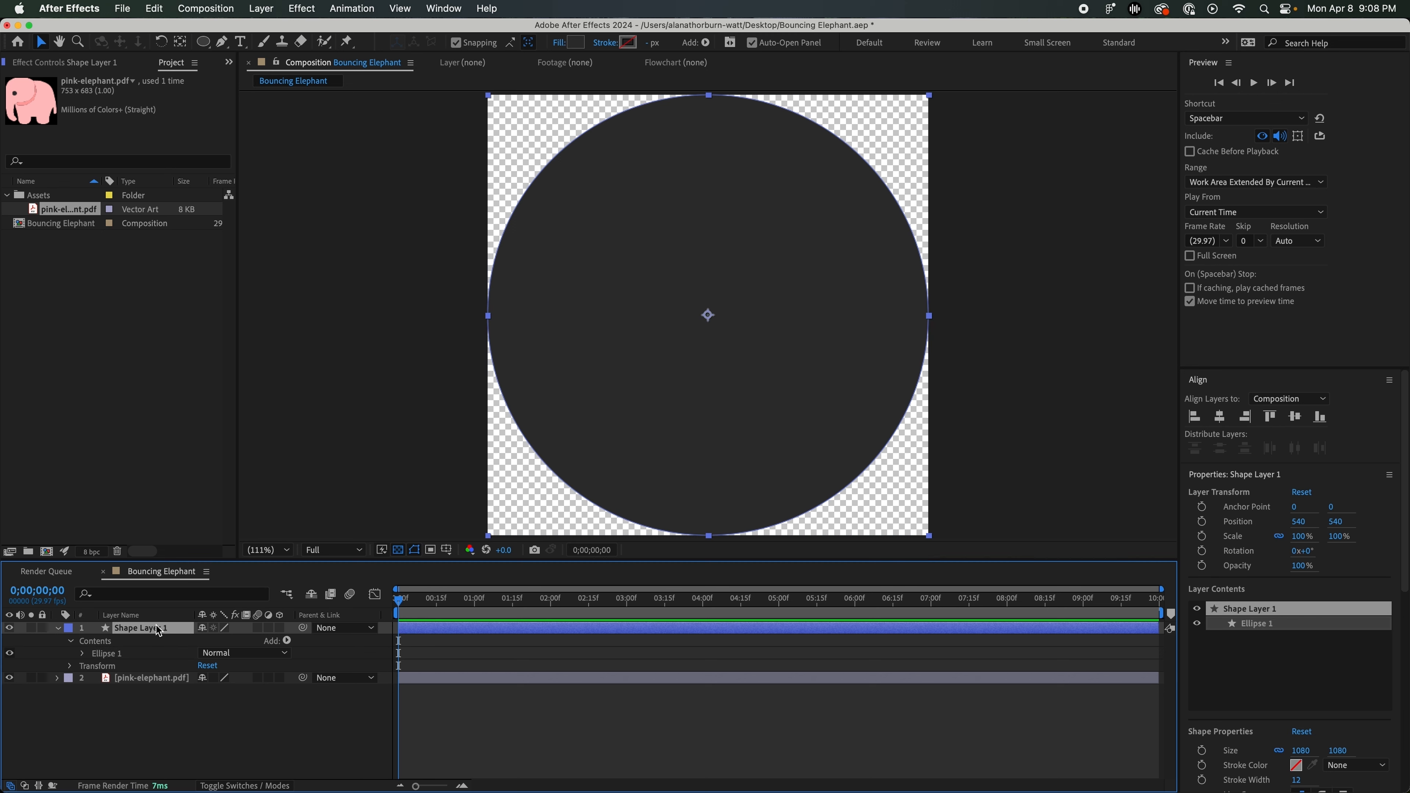
left_click_drag(709, 101, 704, 285)
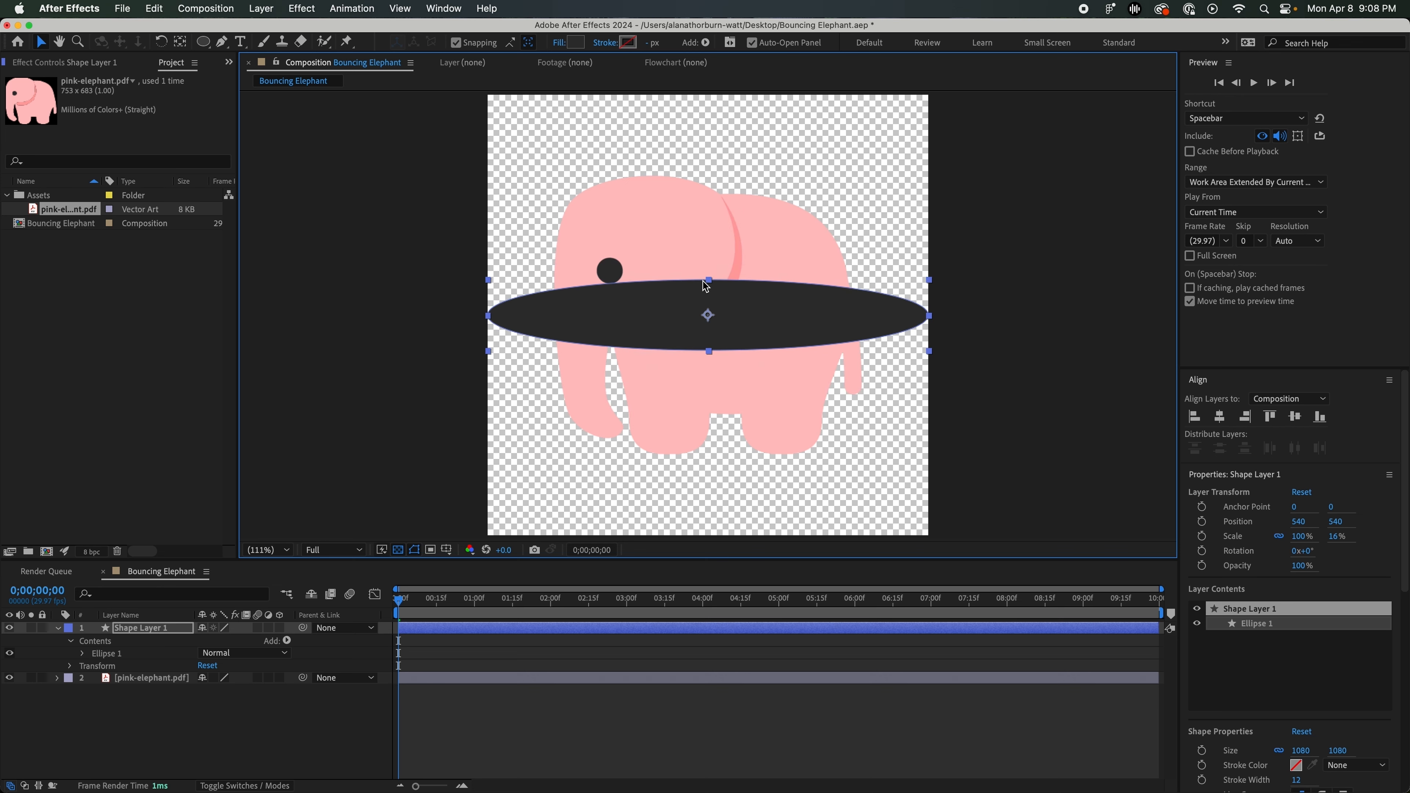
left_click_drag(928, 315, 853, 322)
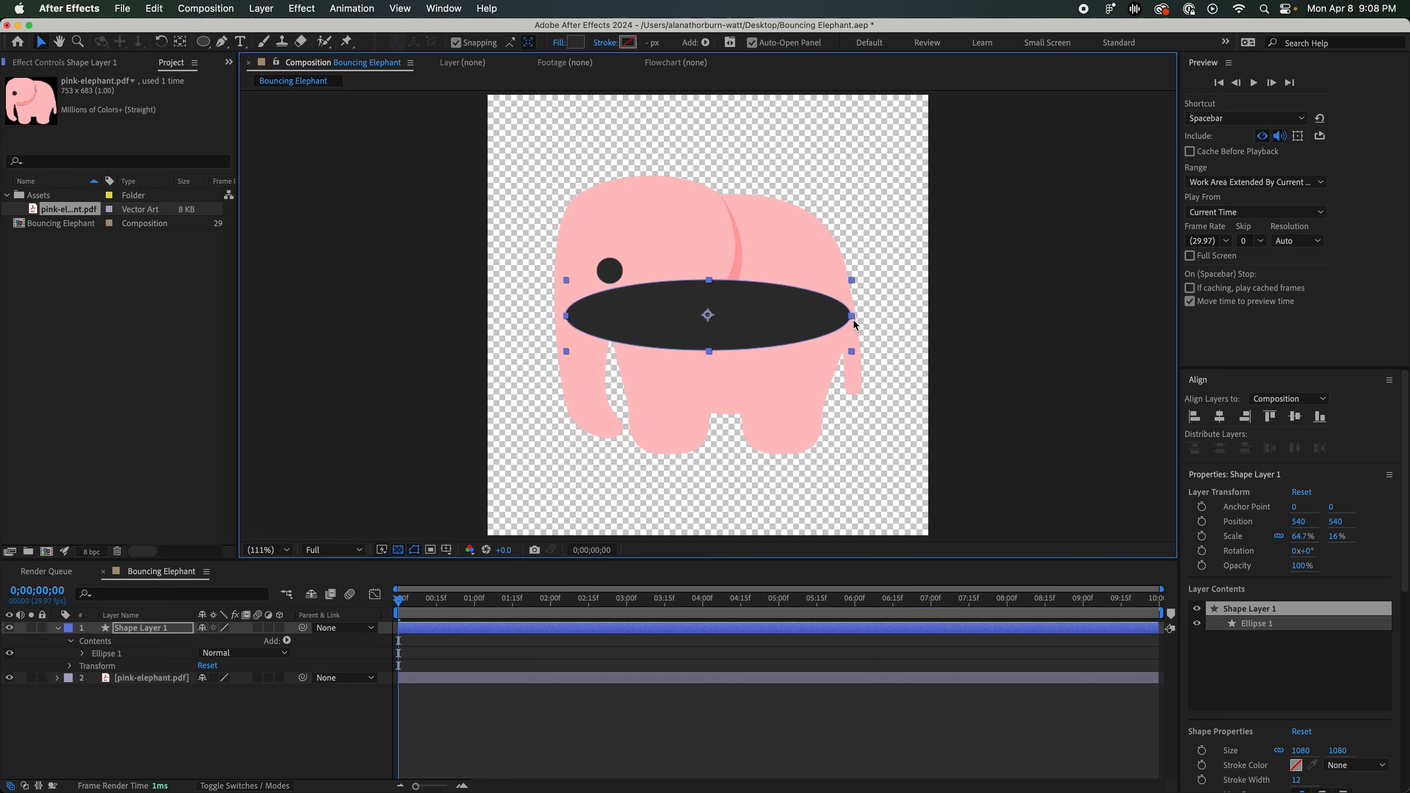
left_click(1322, 419)
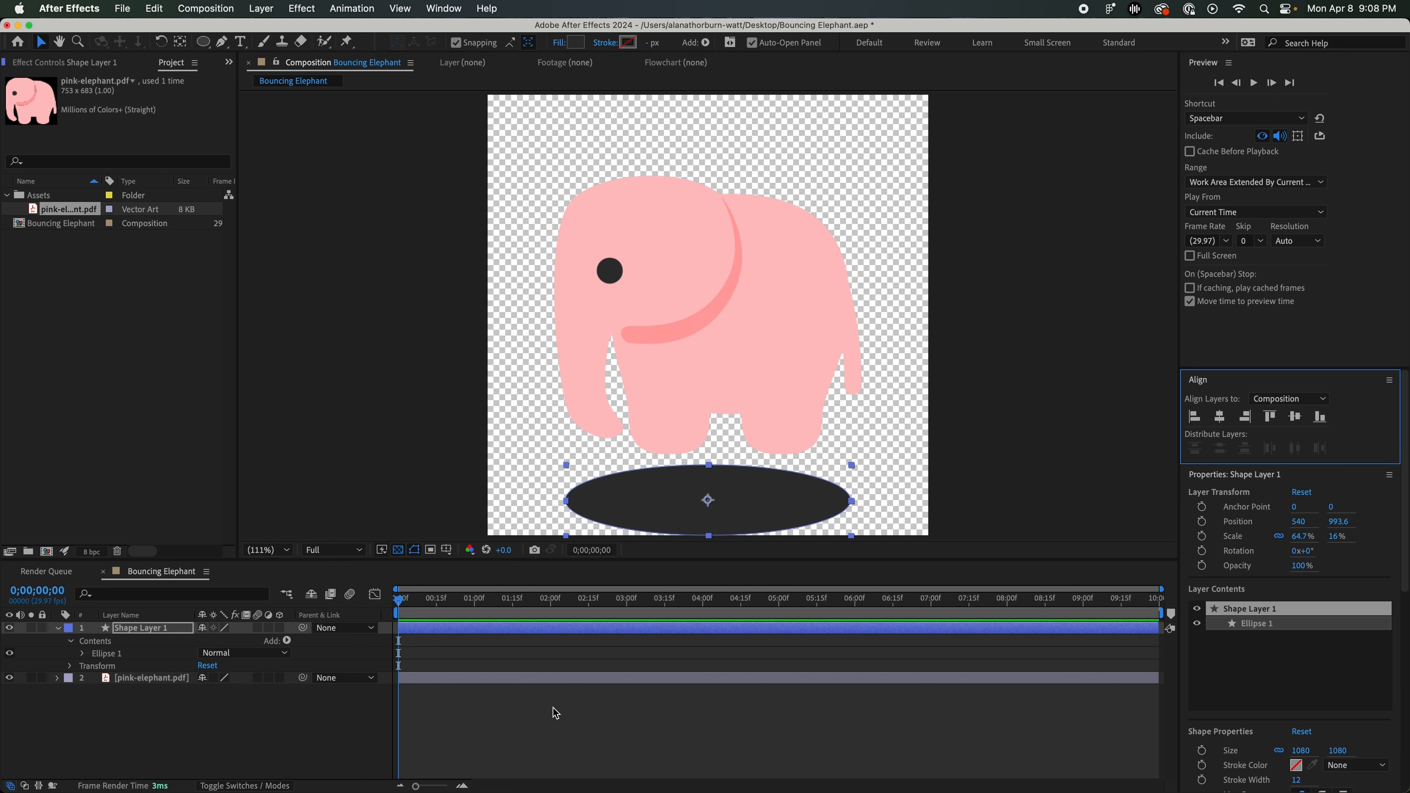
left_click_drag(711, 469, 711, 481)
left_click(1320, 418)
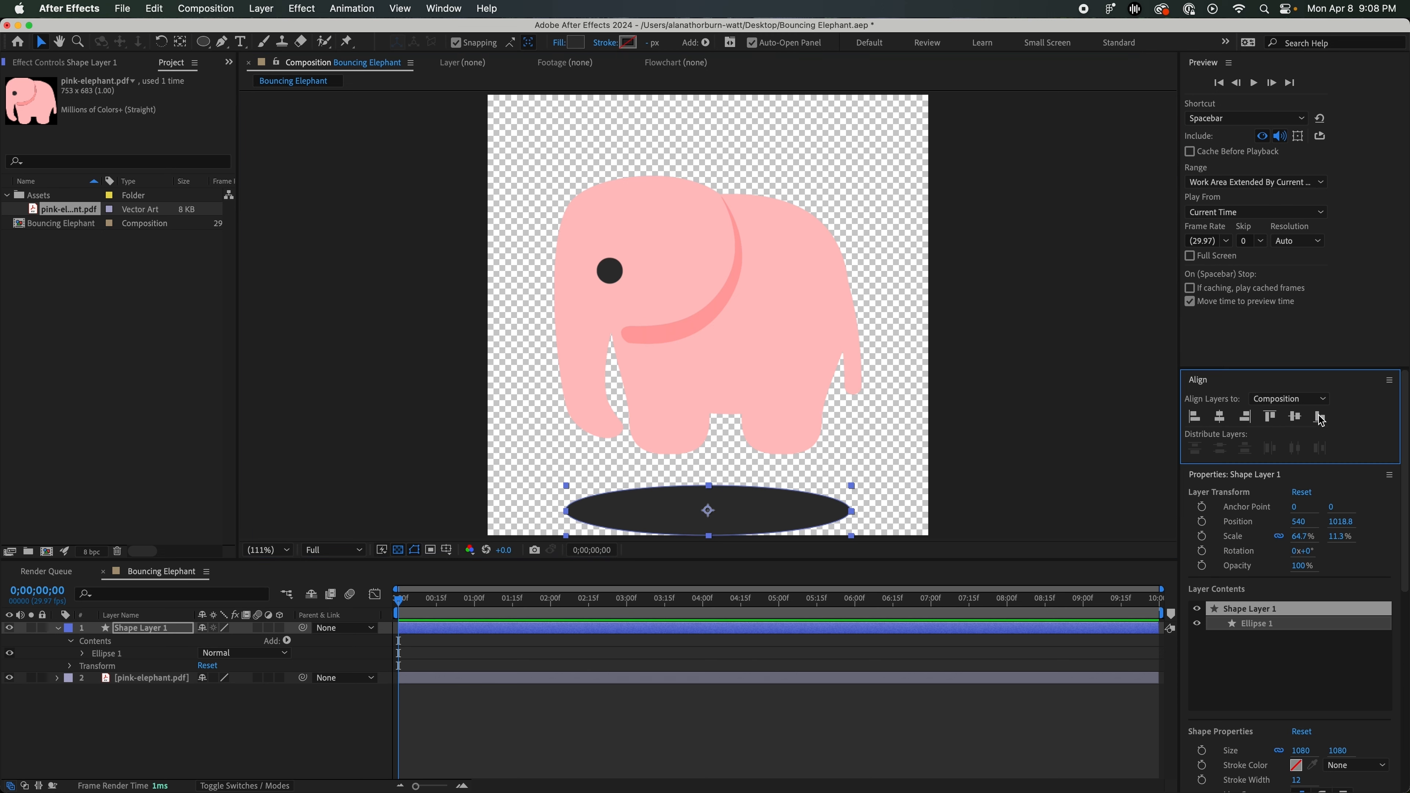
Move the ellipse's shape layer below the elephant layer and rename it shadow
left_click(150, 680)
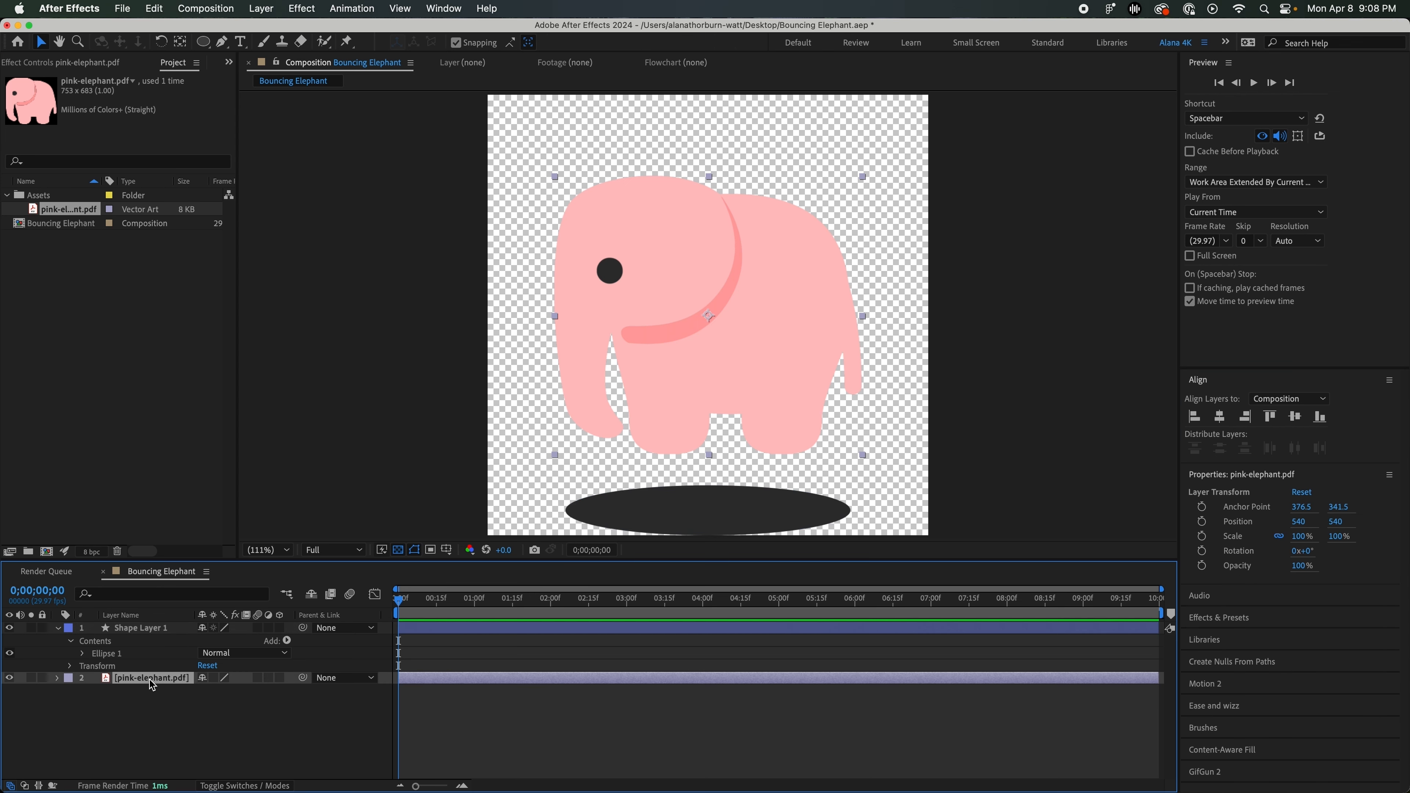
left_click(156, 630)
left_click_drag(156, 630, 160, 696)
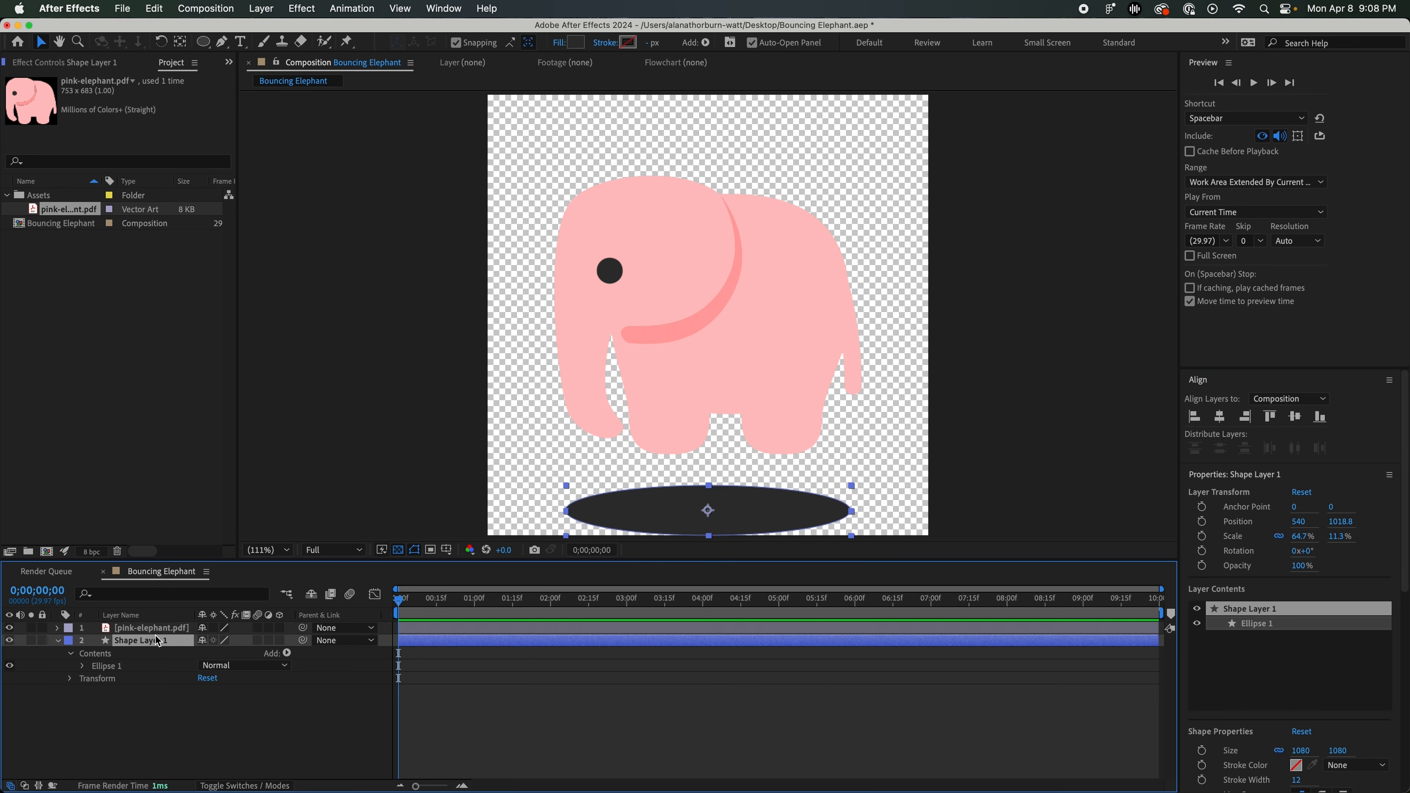
key("Return")
type("shadow")
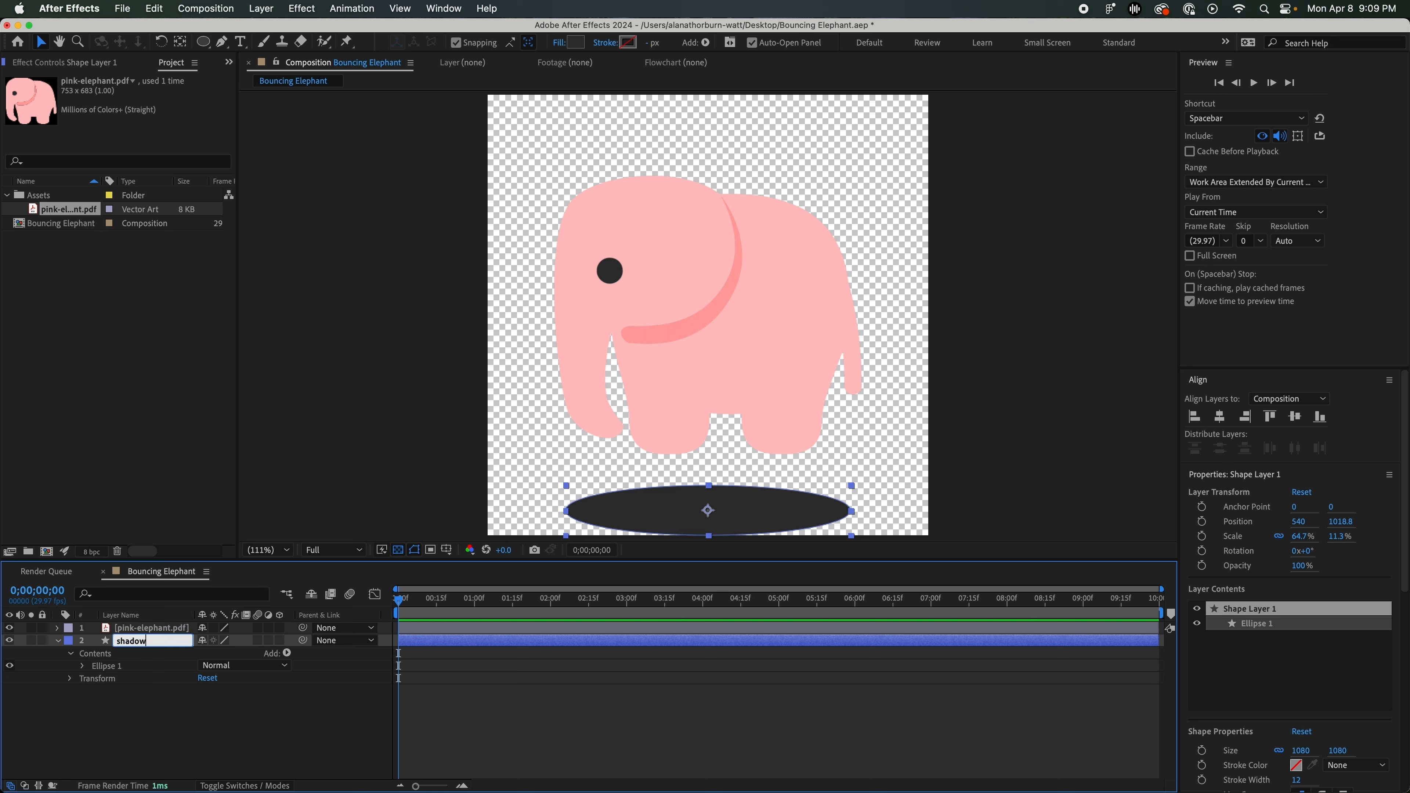
key("Return")
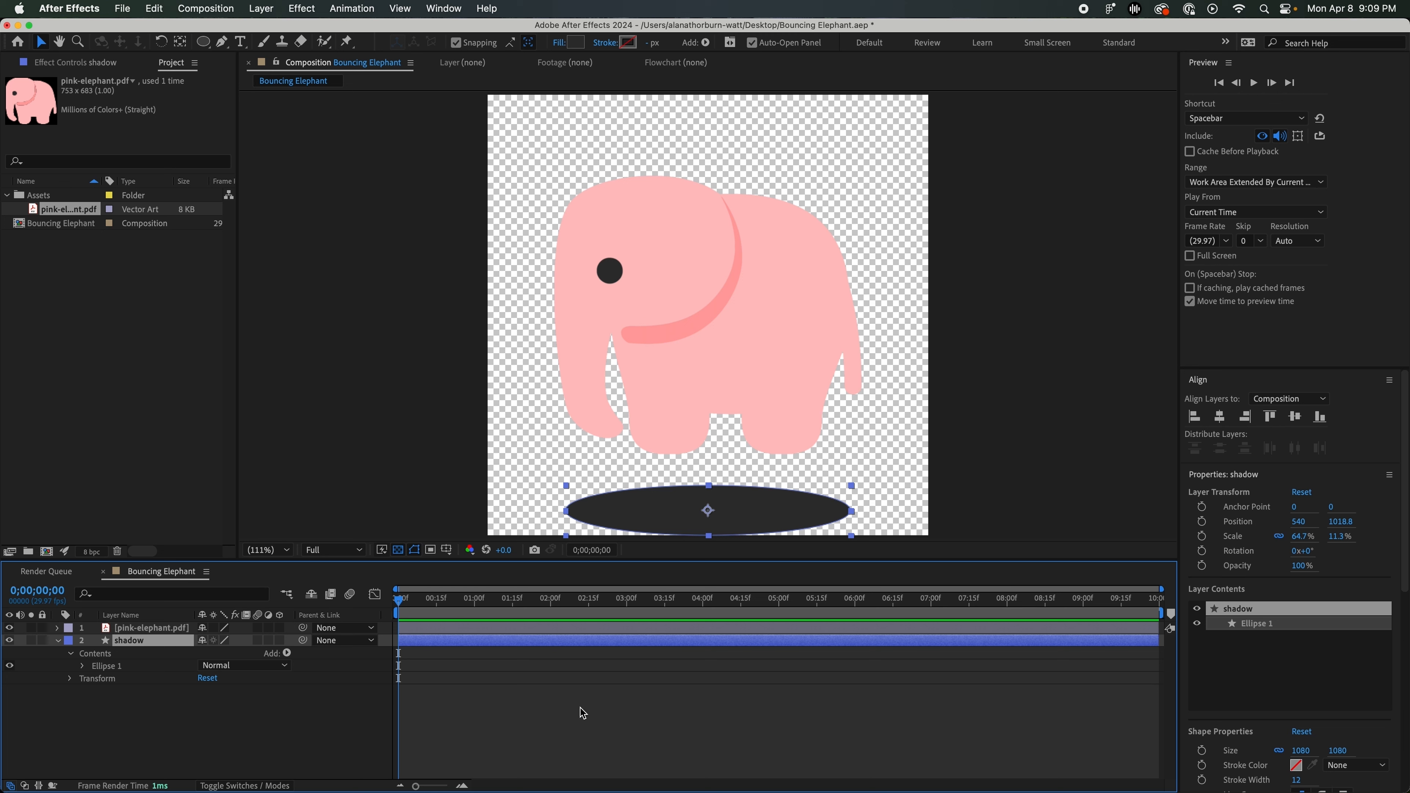
Move the elephant straight down so its feet stand on the shadow, at about 540, 700 position
left_click(600, 711)
left_click(780, 348)
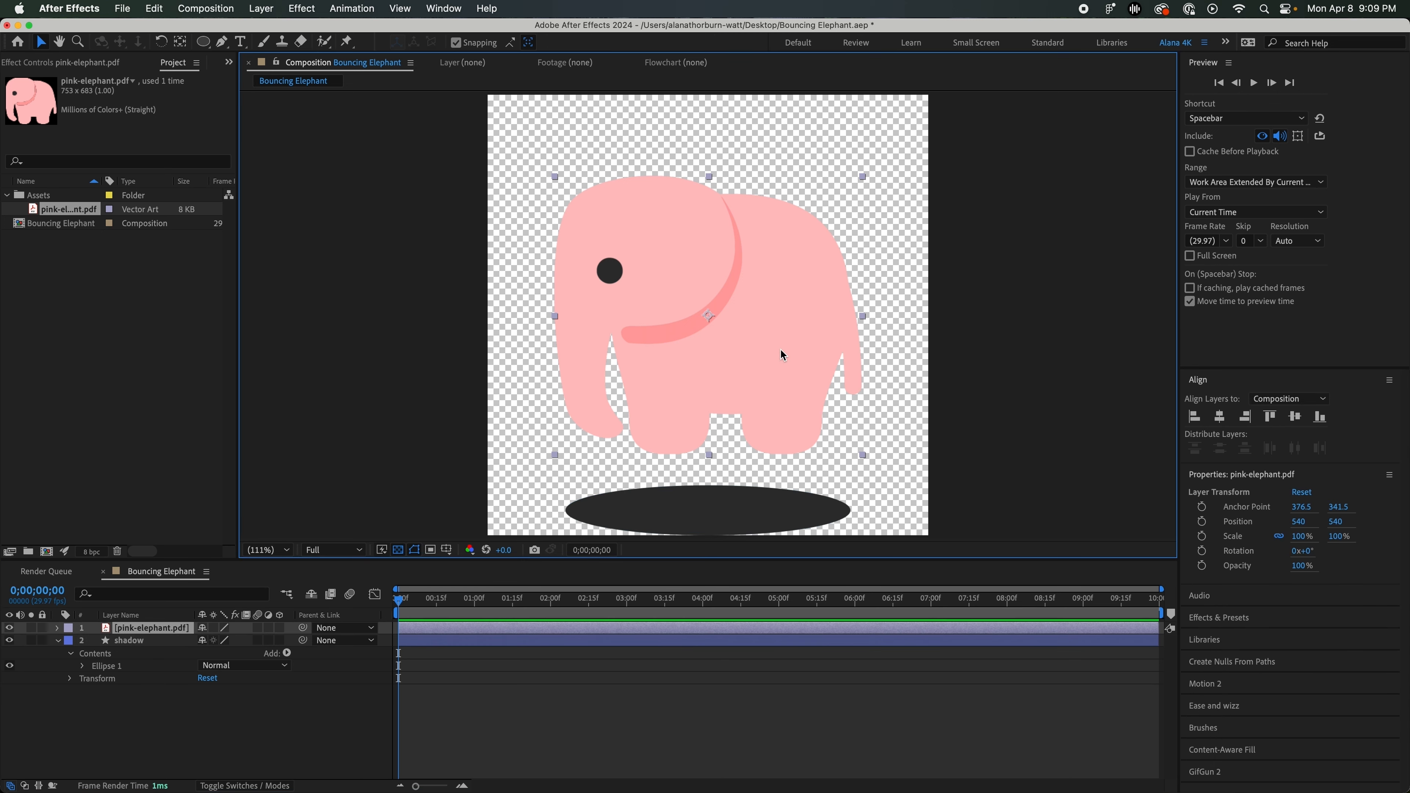
left_click_drag(774, 334, 774, 400)
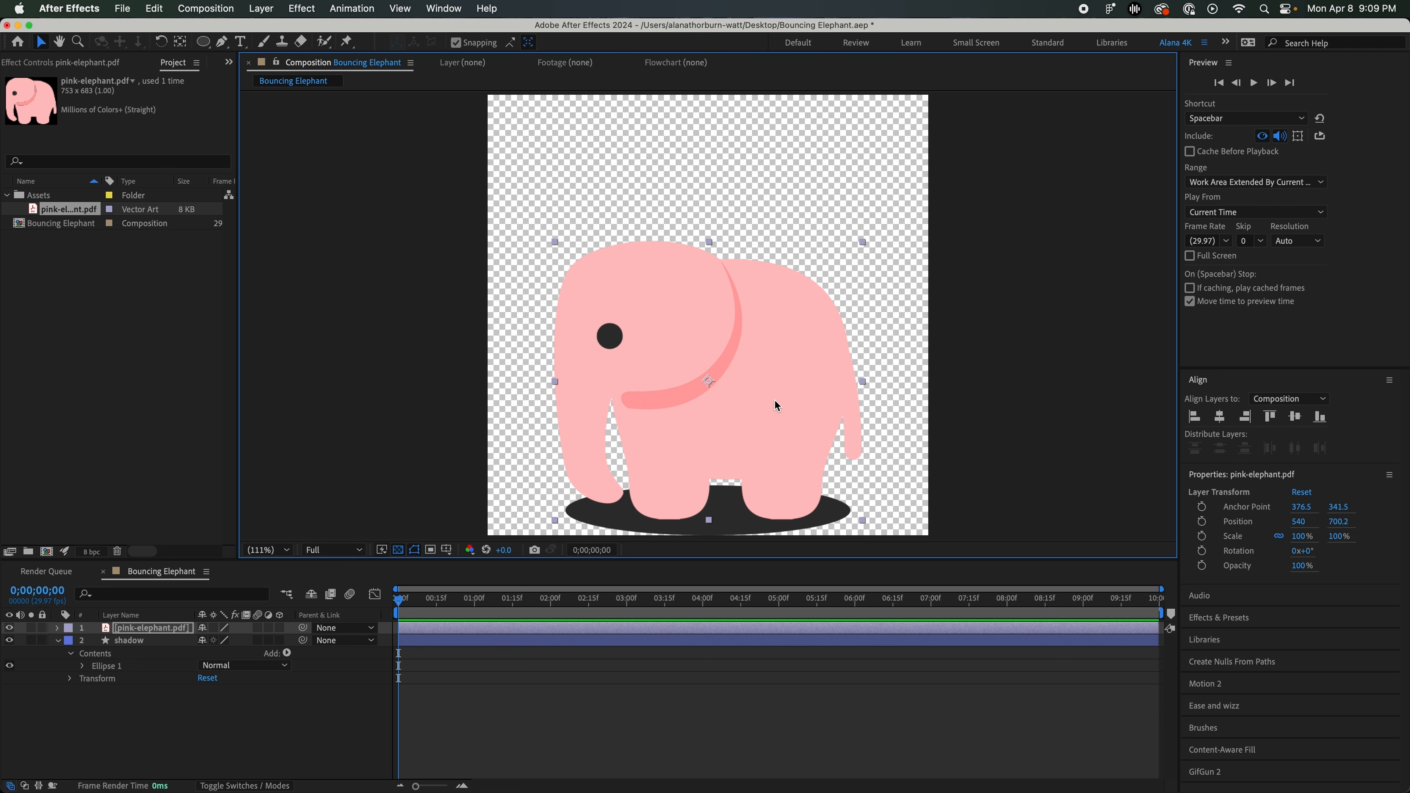
Move the elephant layer's anchor point to its bottom centre at 376.5, 683 with the Pan Behind tool, then return to the Selection tool
left_click(170, 631)
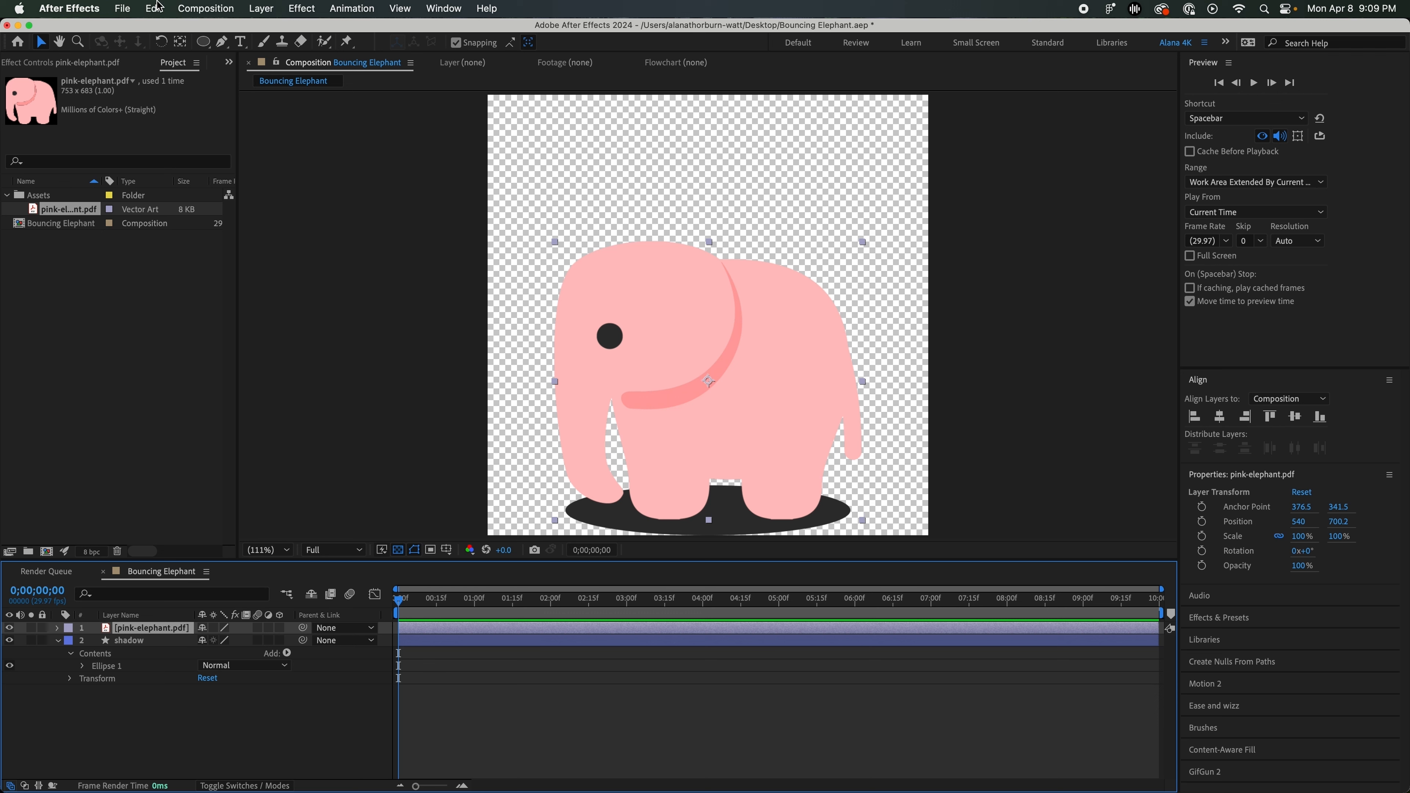
left_click(179, 44)
key("y")
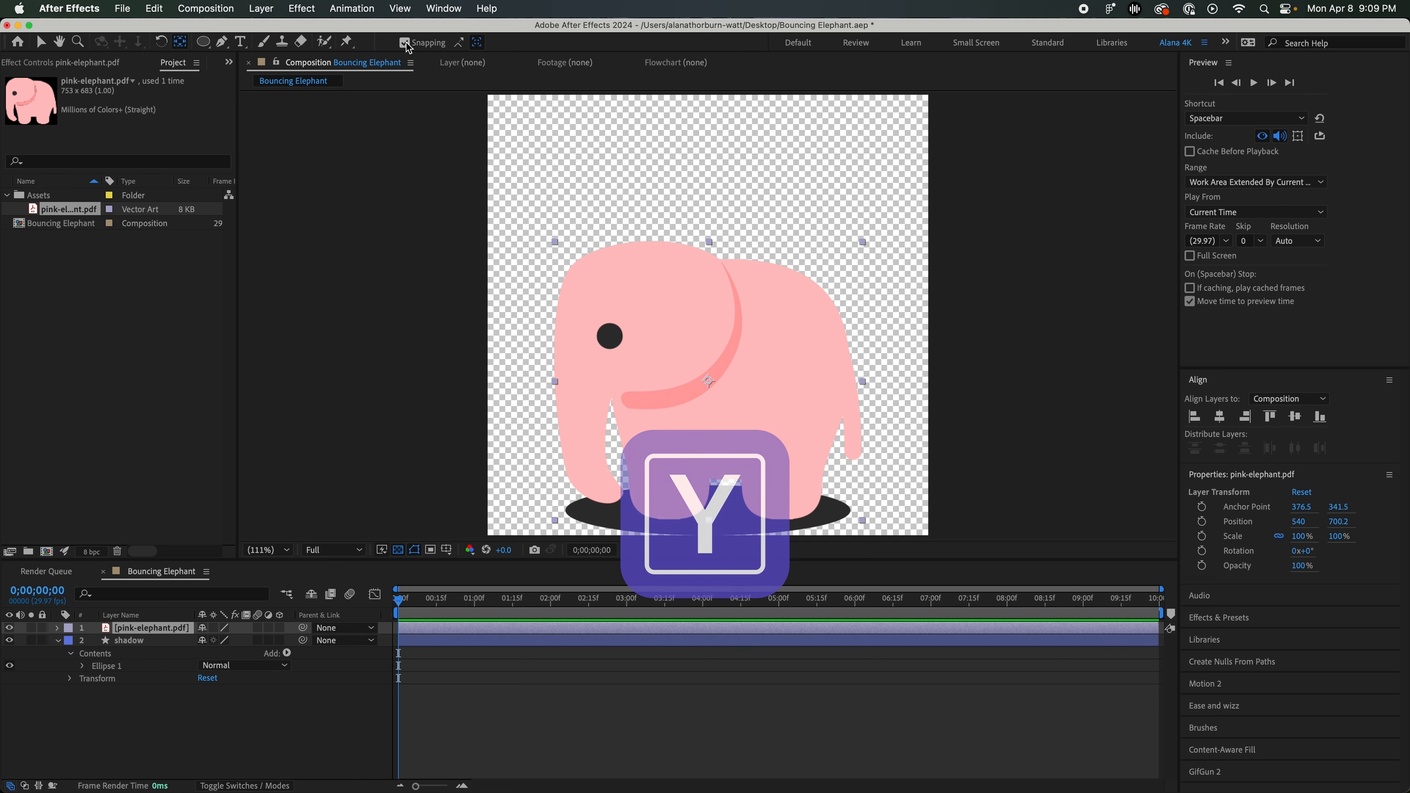
left_click_drag(705, 380, 715, 518)
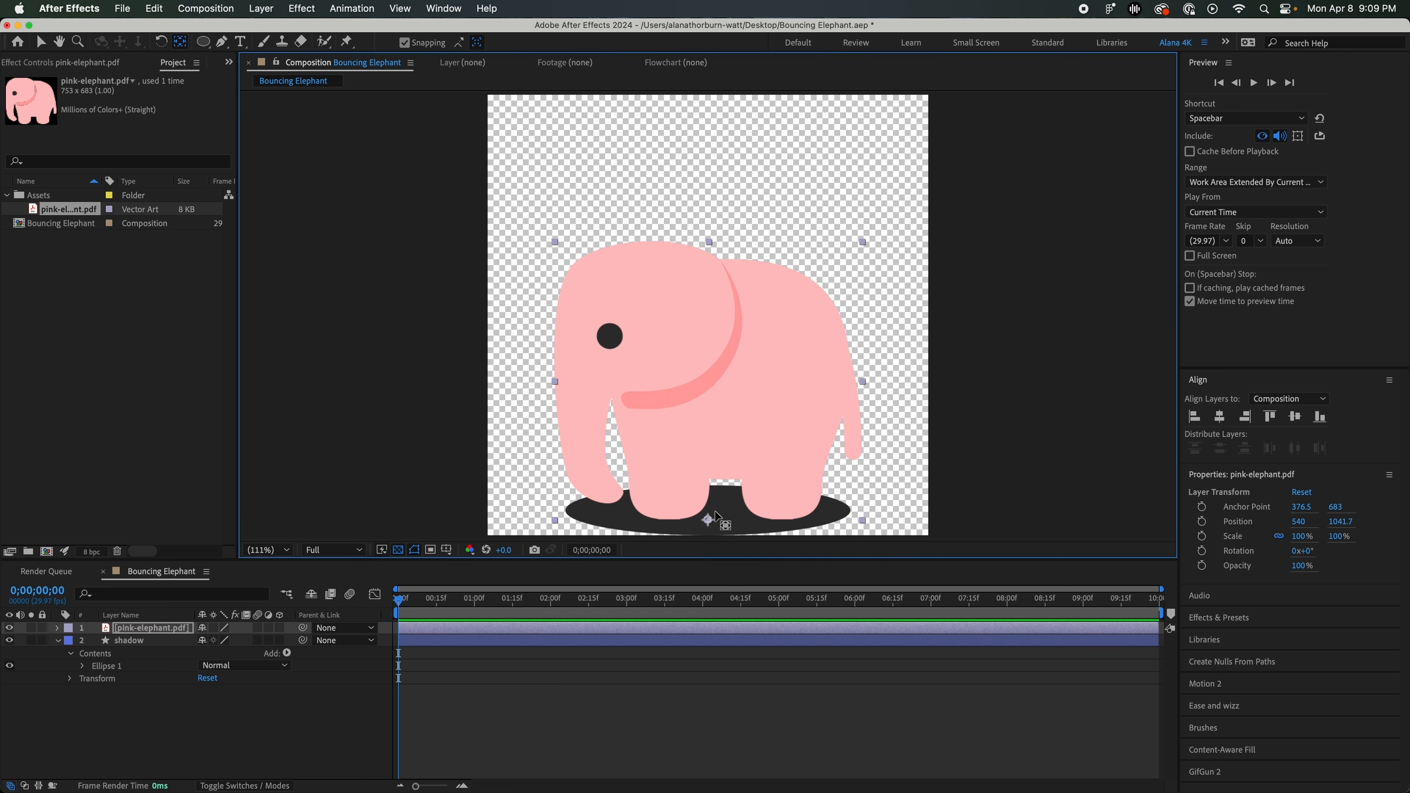
key("p")
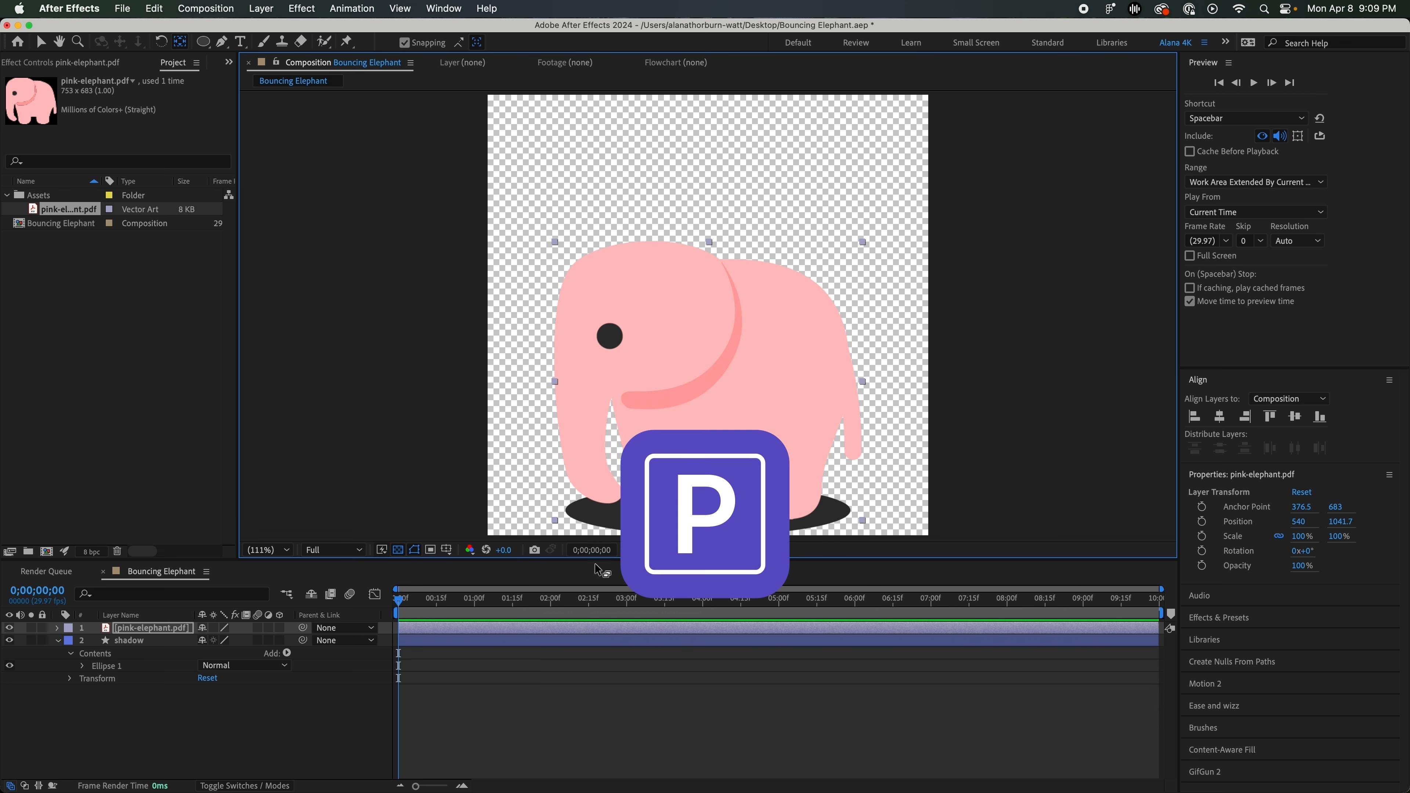
key("v")
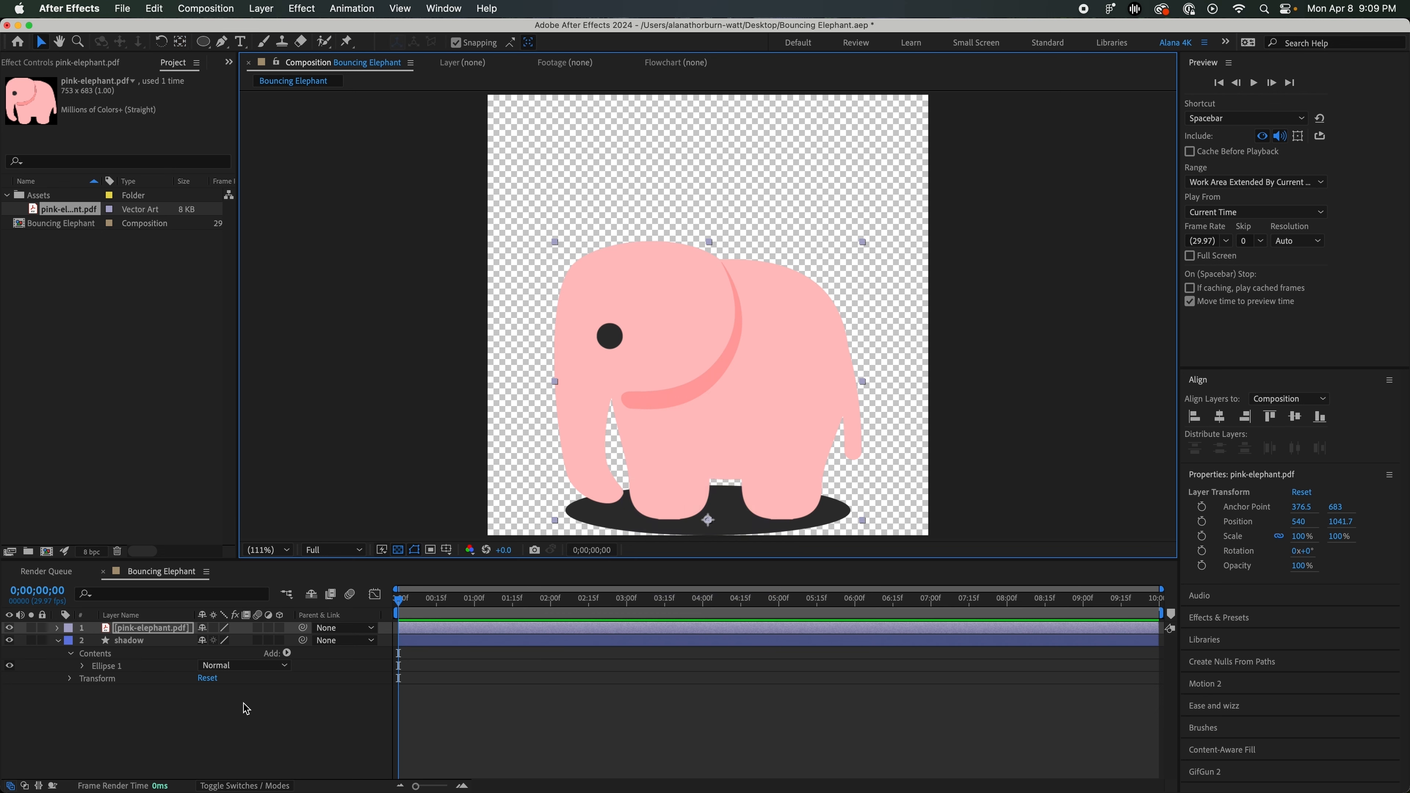
left_click(243, 704)
Show the elephant layer's Position property and add a starting keyframe for it at 0;00;00;10
left_click(150, 628)
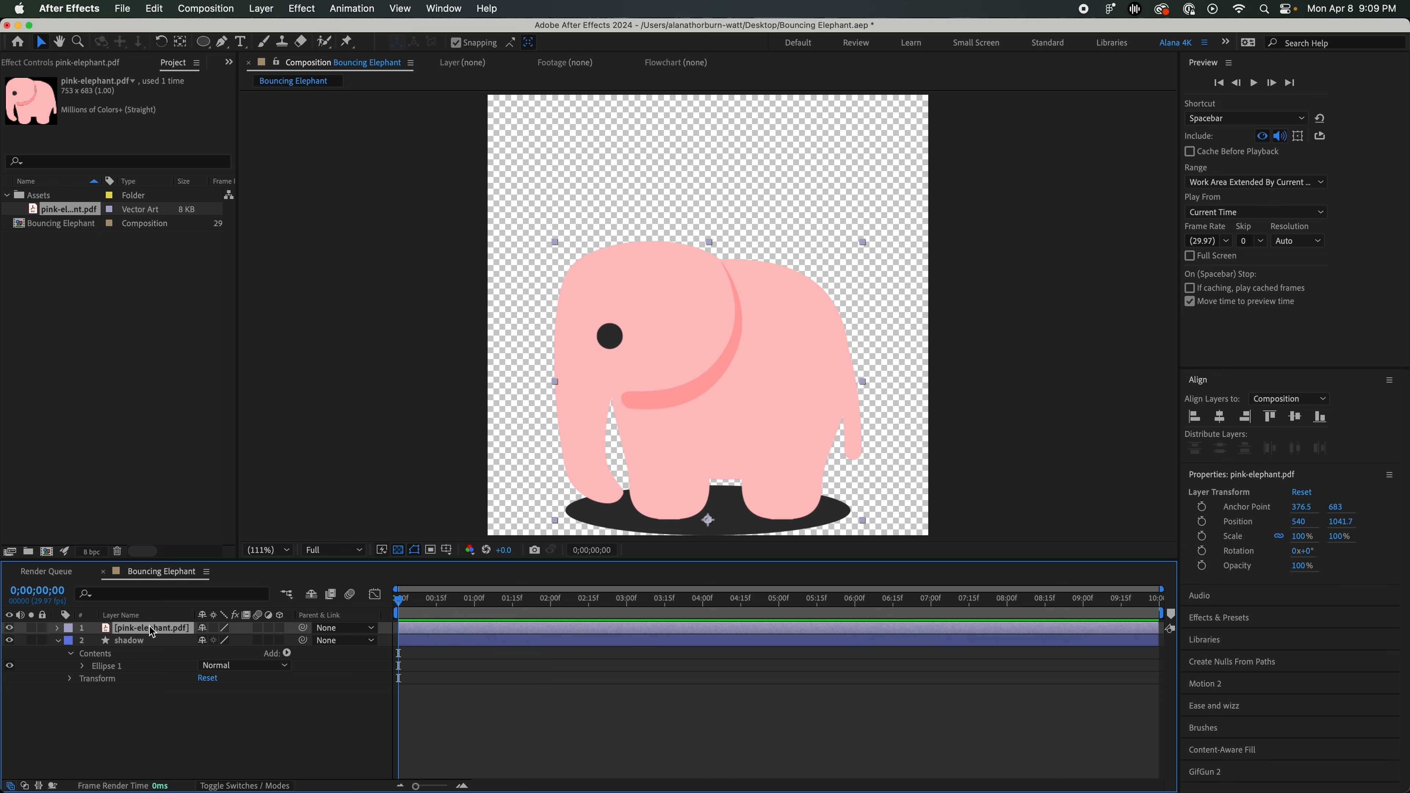
key("p")
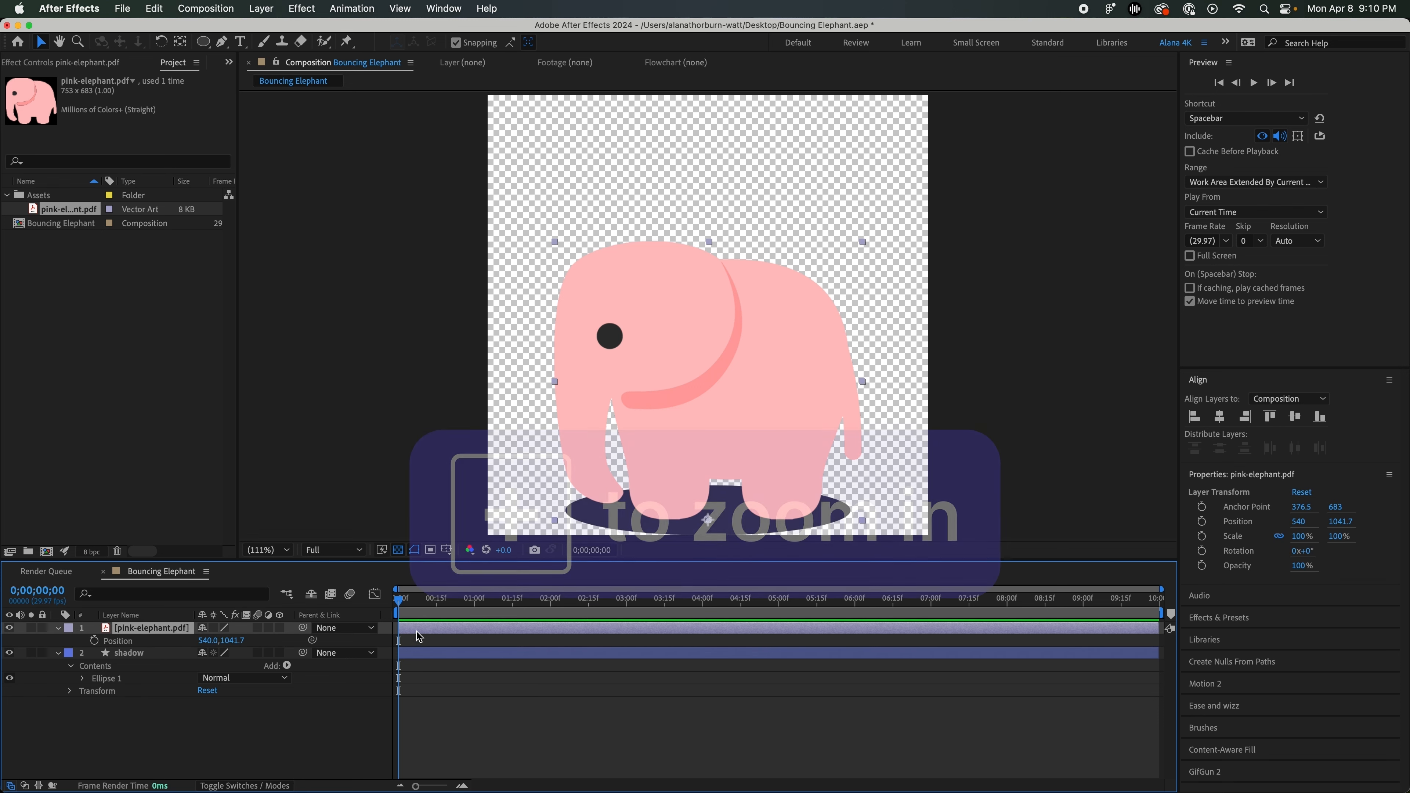
key("equal")
key("equal")
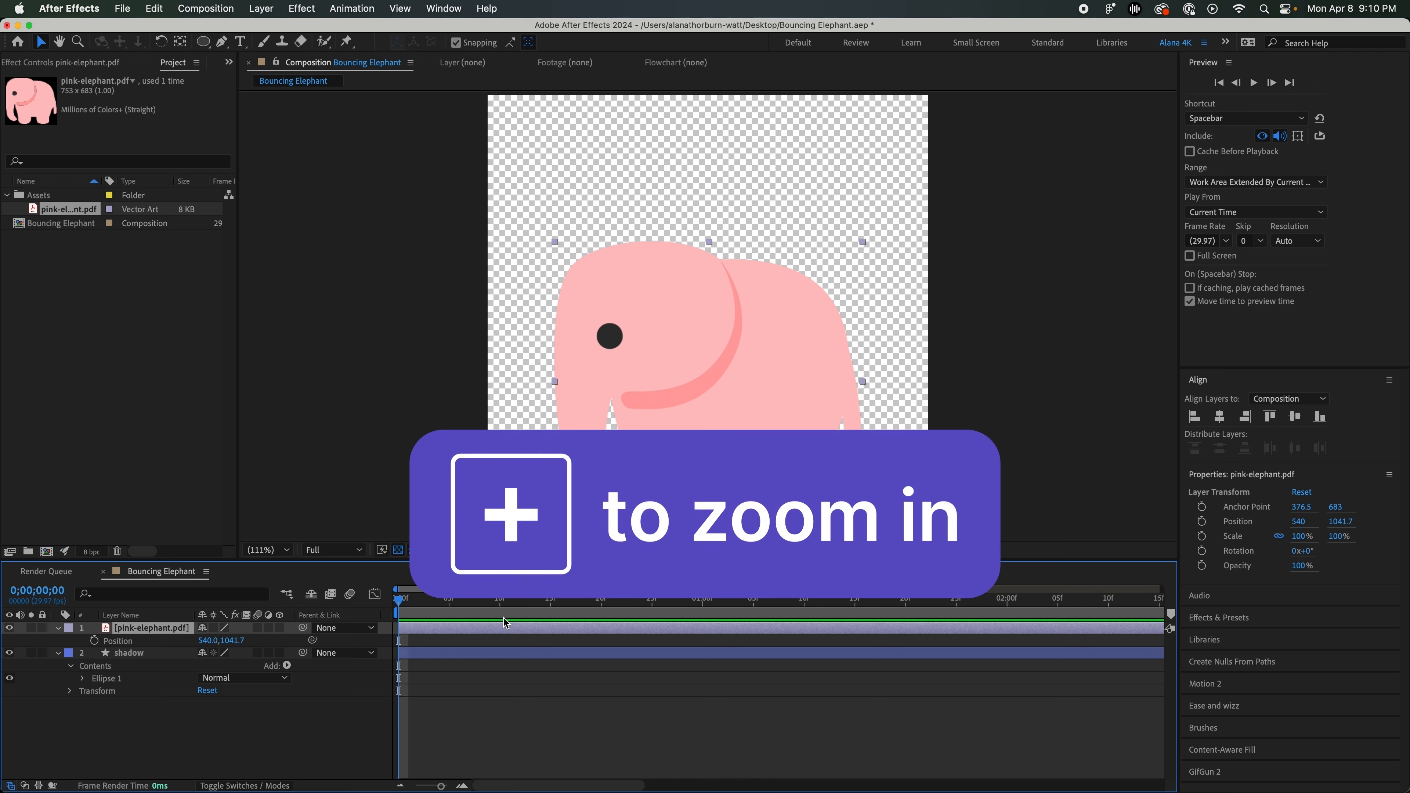
left_click(500, 606)
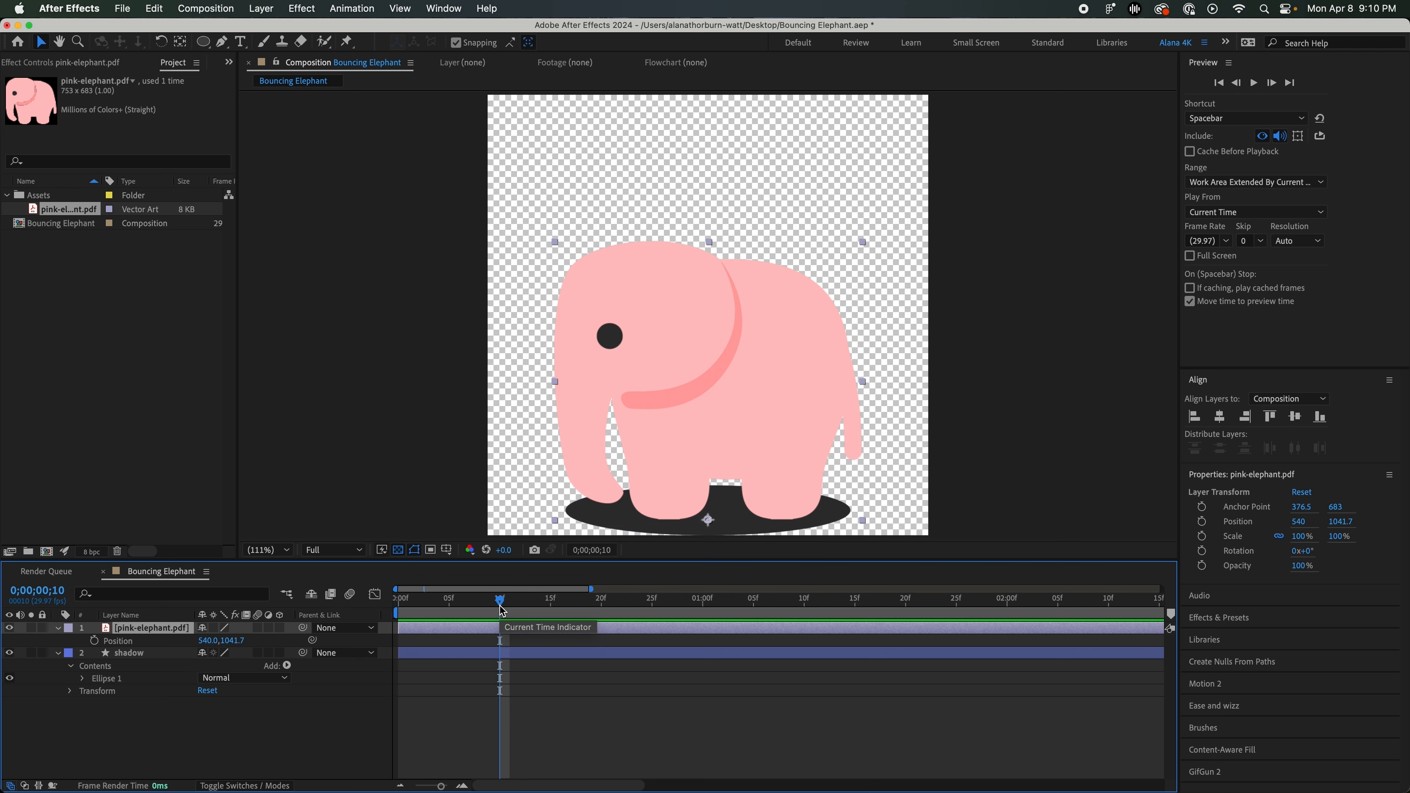
left_click(38, 590)
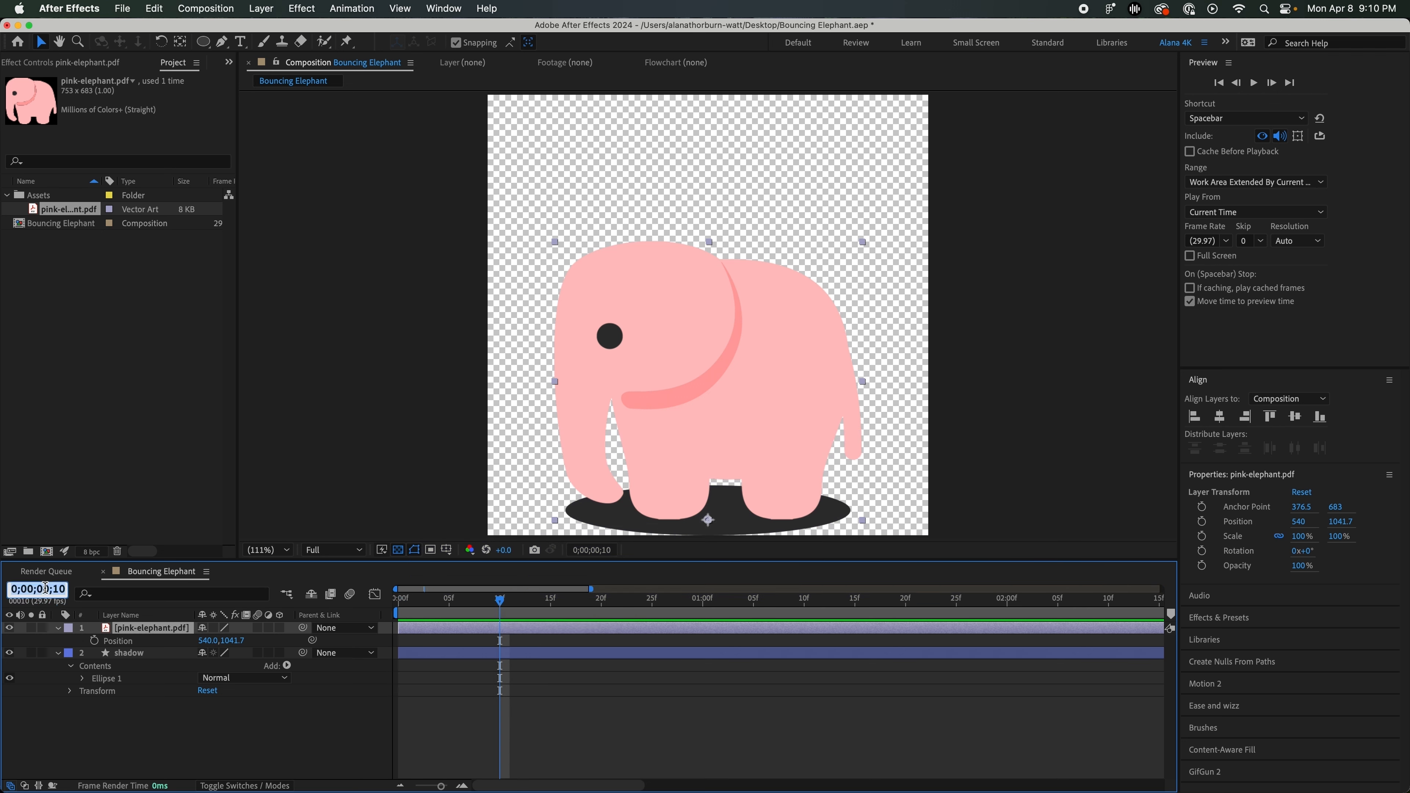
left_click(94, 641)
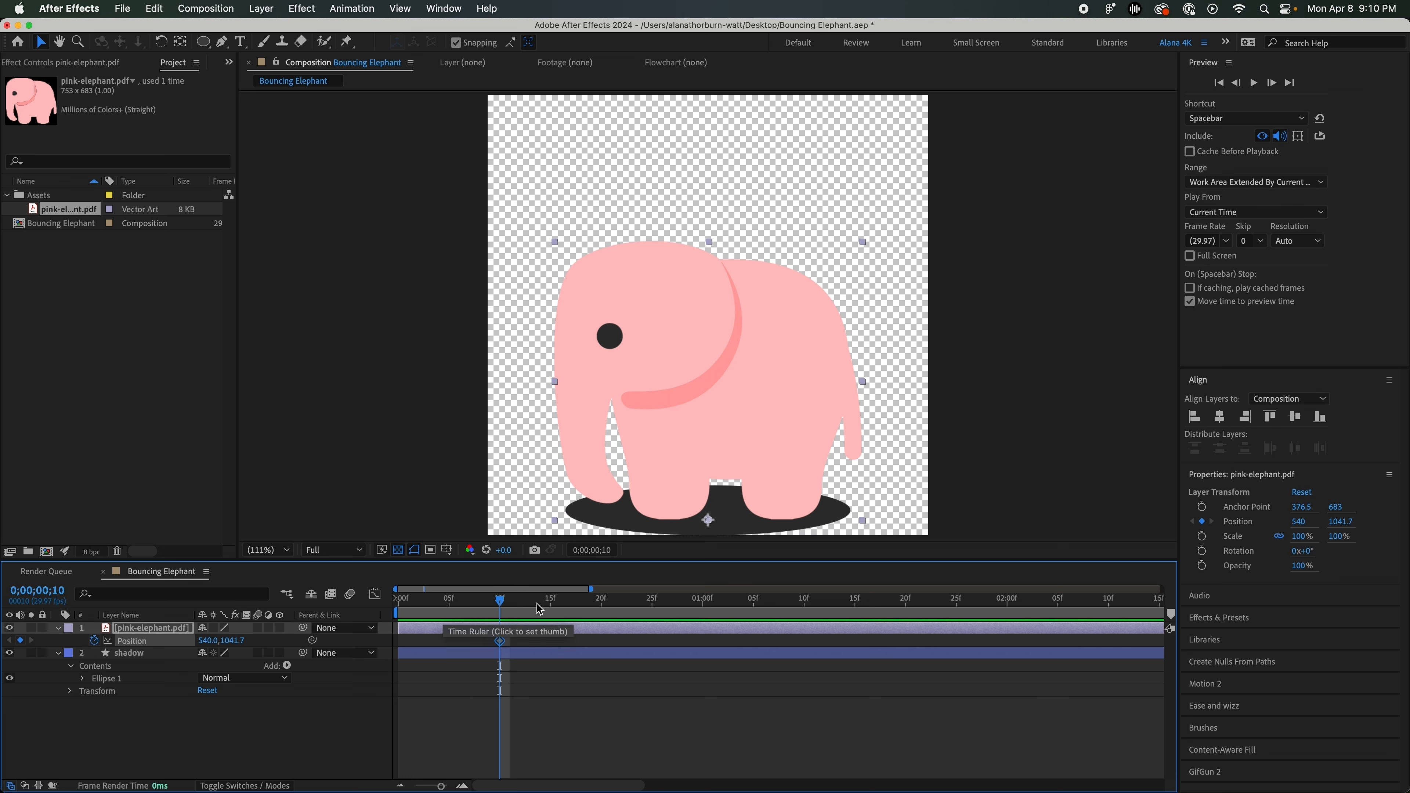
At 0;00;00;00, align the elephant to the composition's top edge to keyframe its raised position
left_click_drag(497, 605, 356, 616)
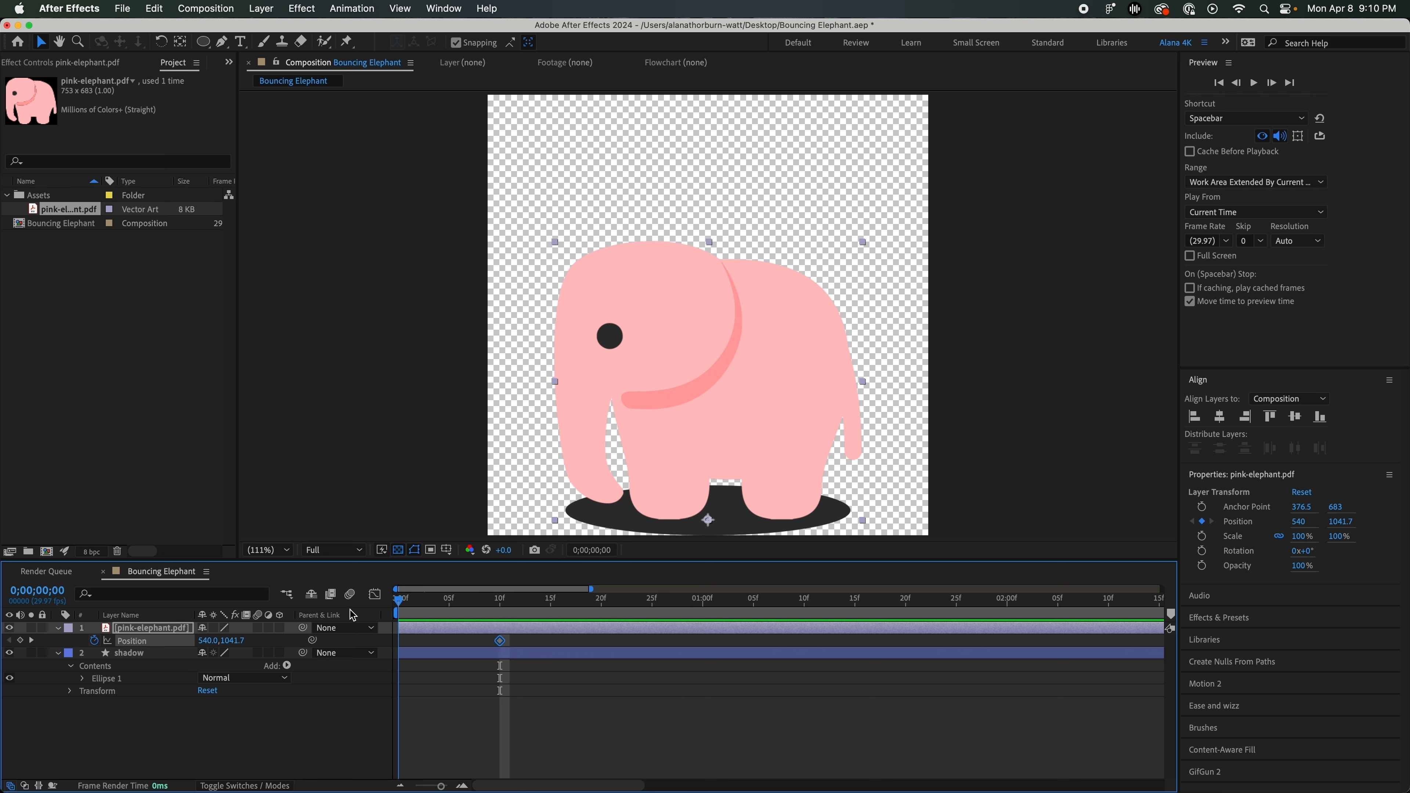
left_click(170, 629)
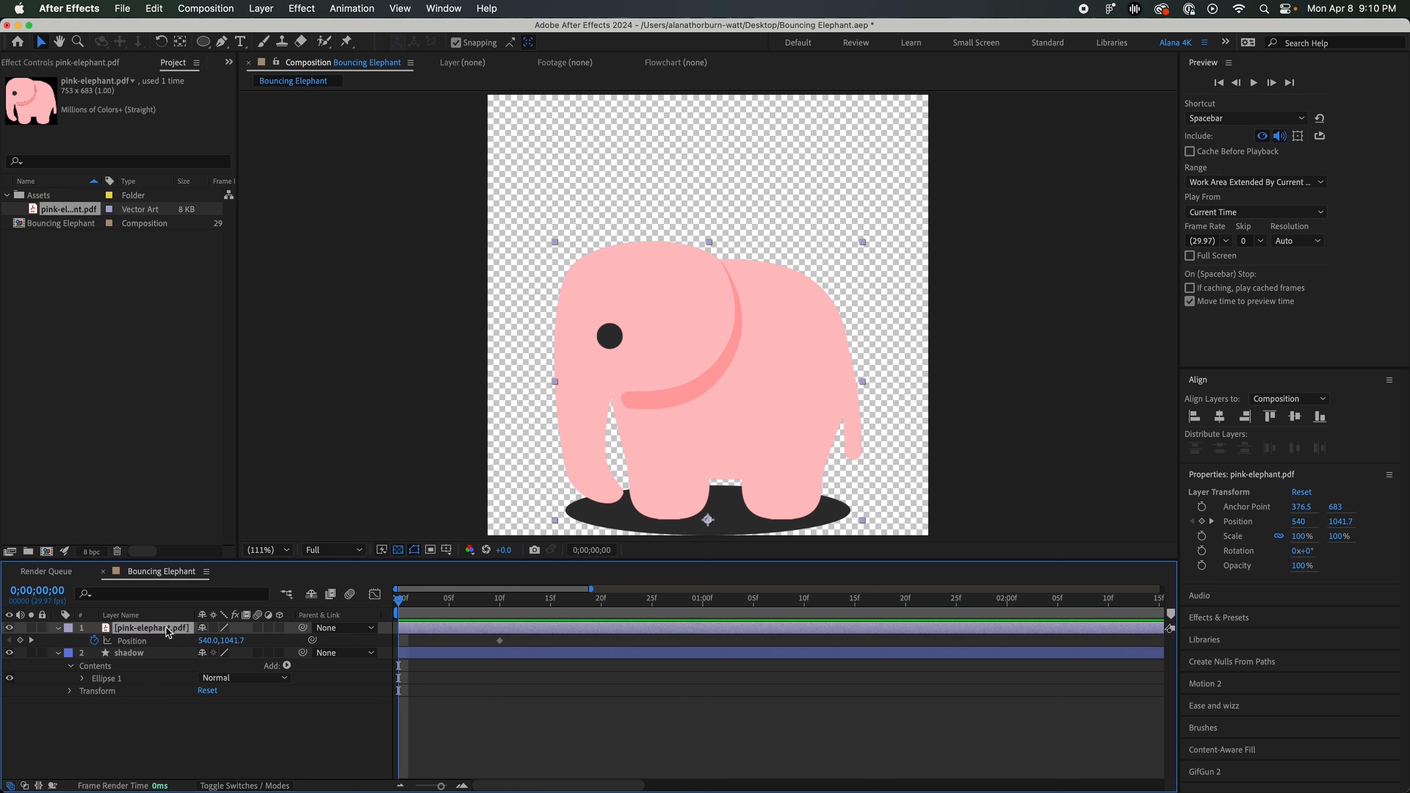
left_click(1269, 417)
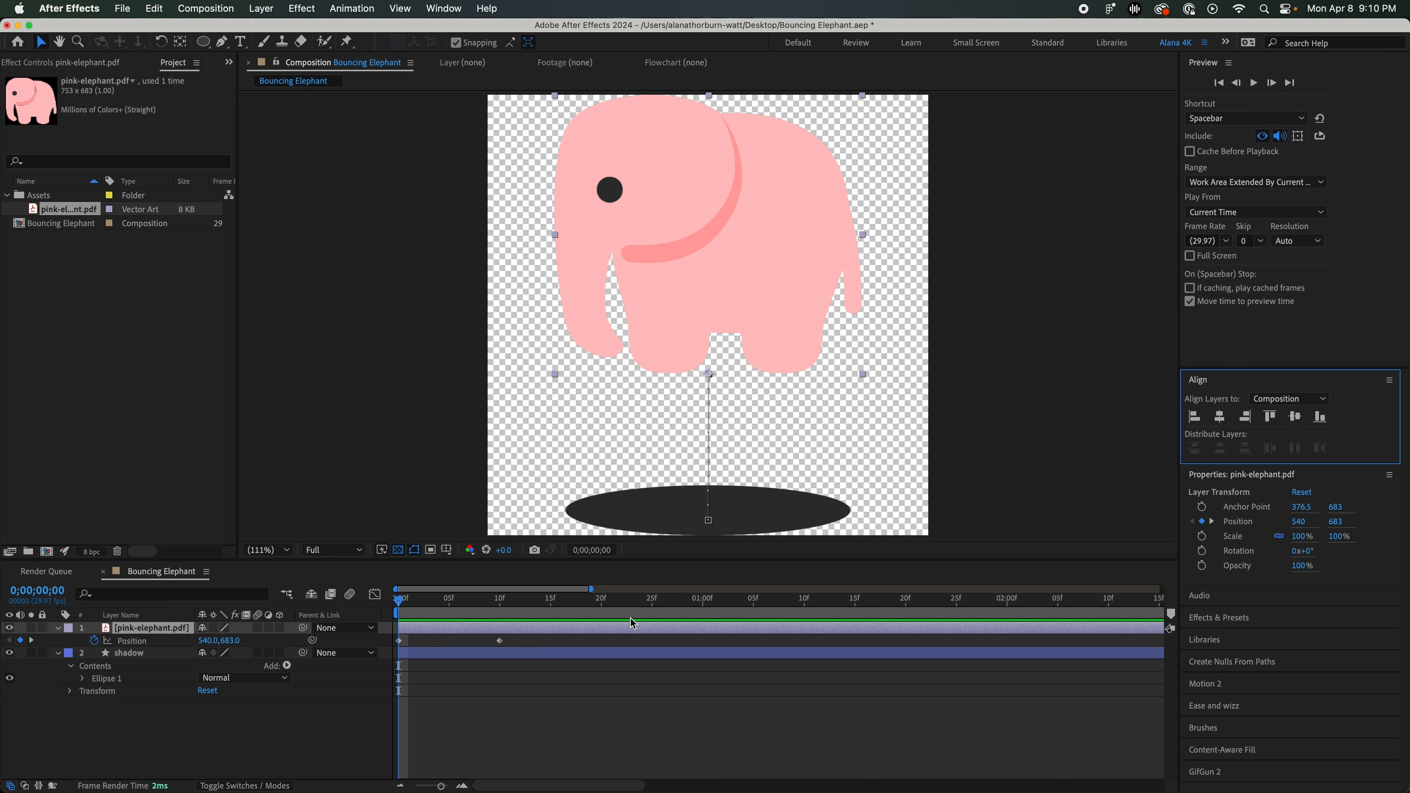
Copy the elephant's starting Position keyframe and paste it at 0;00;00;20
left_click(603, 610)
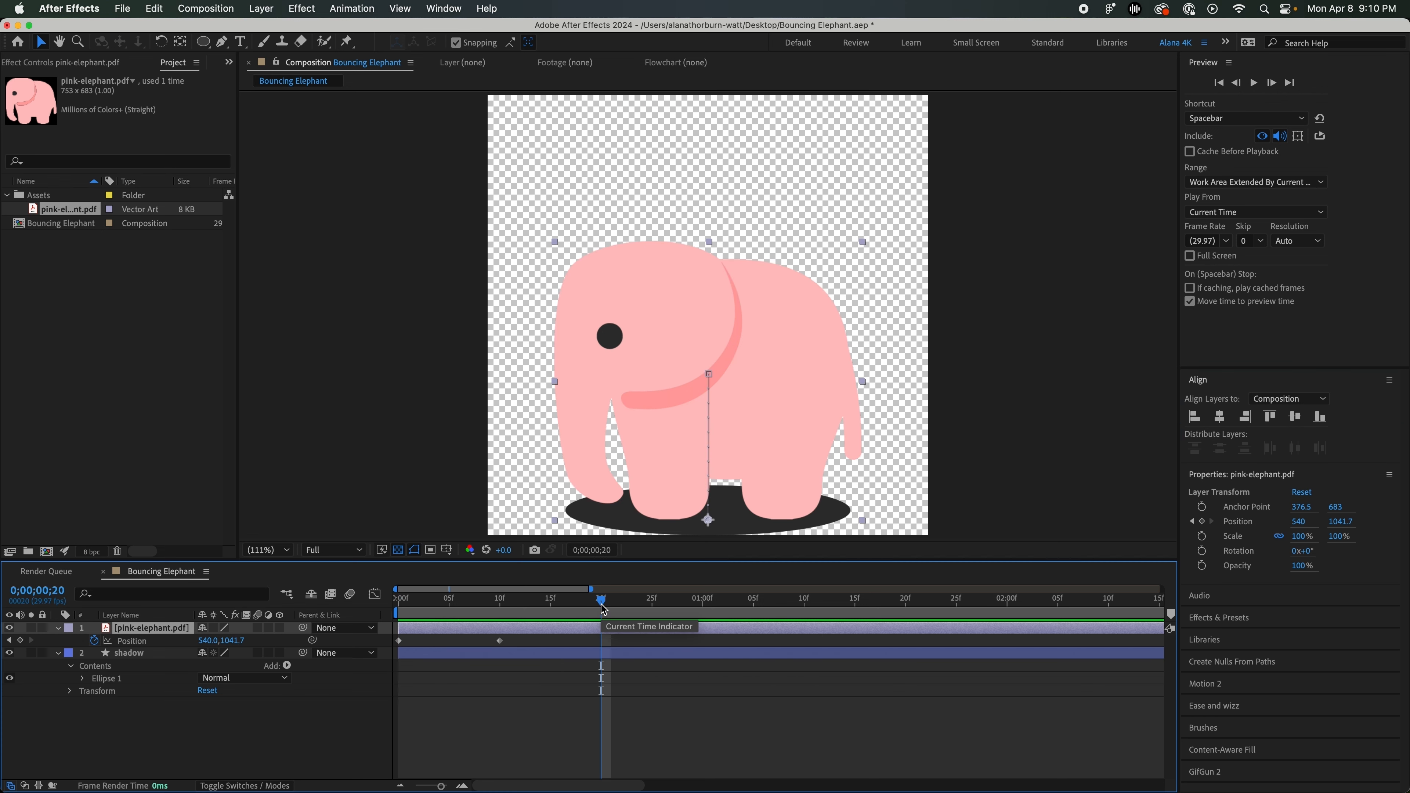
left_click(399, 641)
key("super+c")
key("super+v")
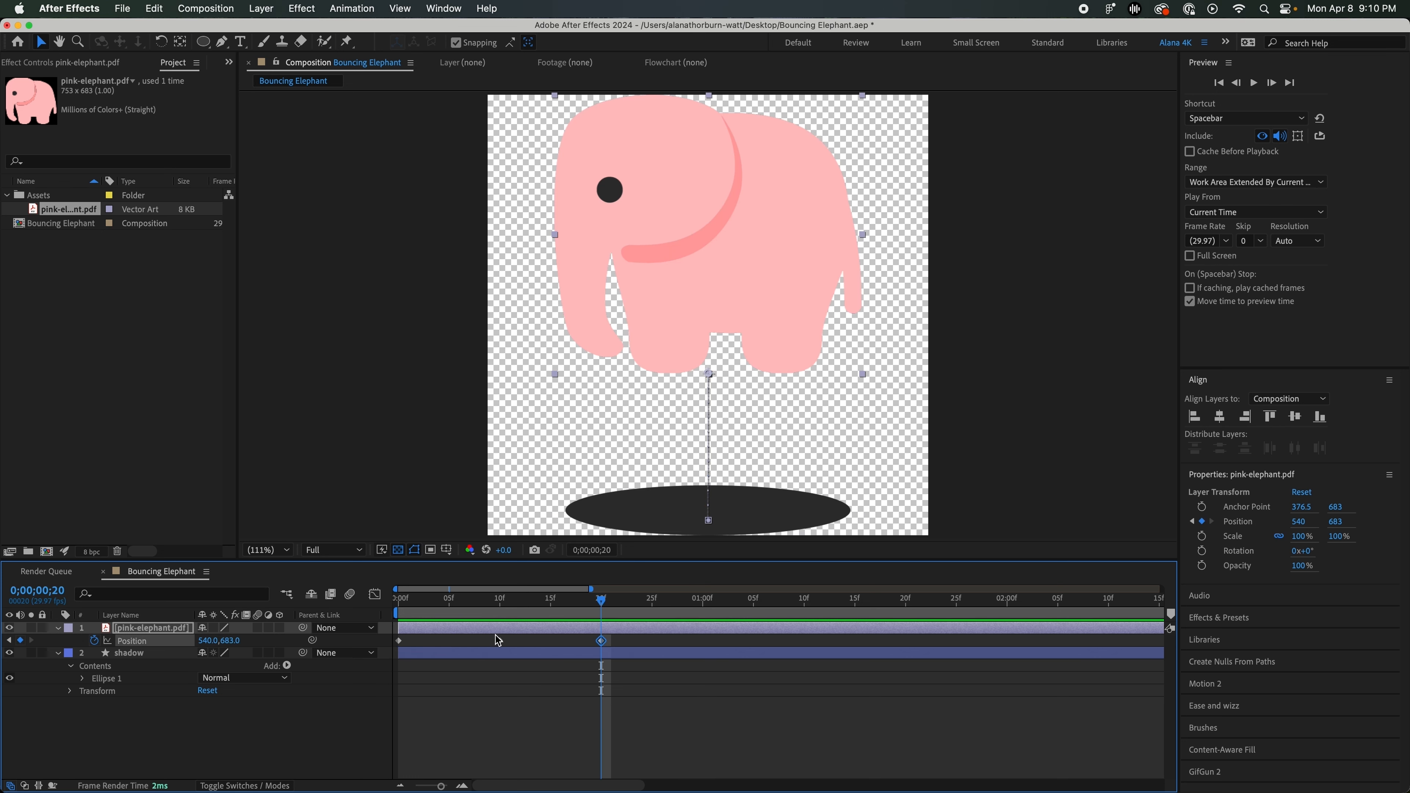
Set the work area to start at 0;00;00;00 and end at 0;00;00;19
left_click_drag(412, 603, 377, 605)
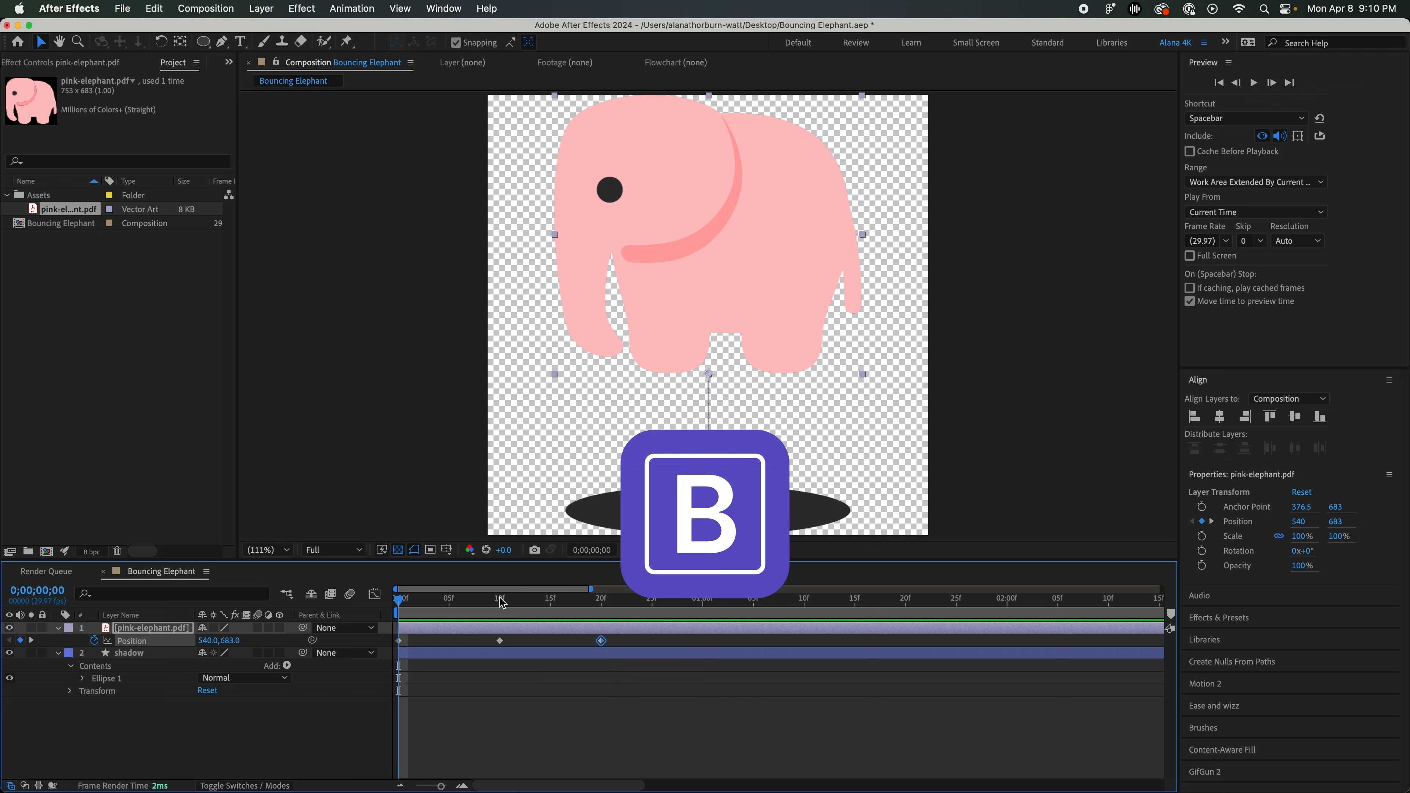
left_click(604, 610)
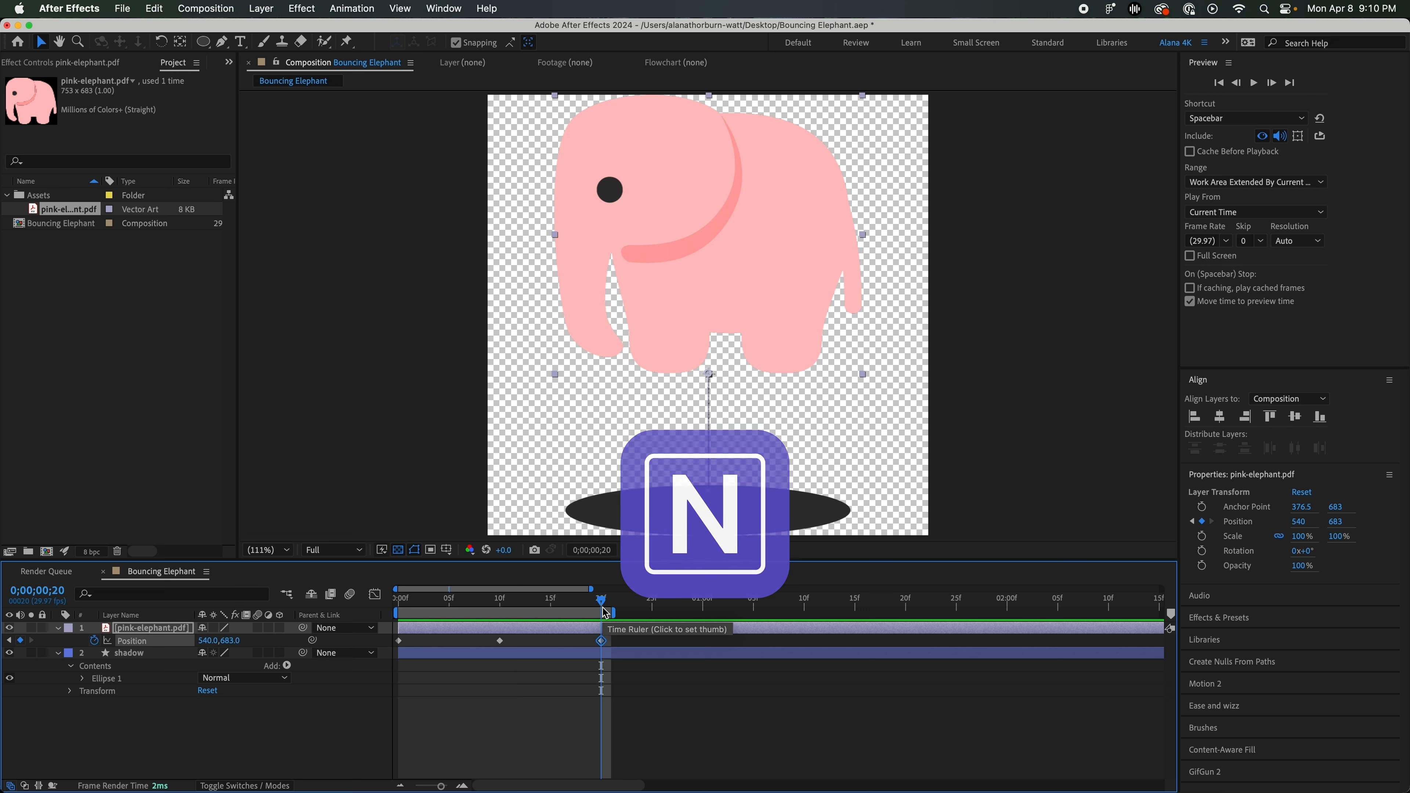
key("Page_Up")
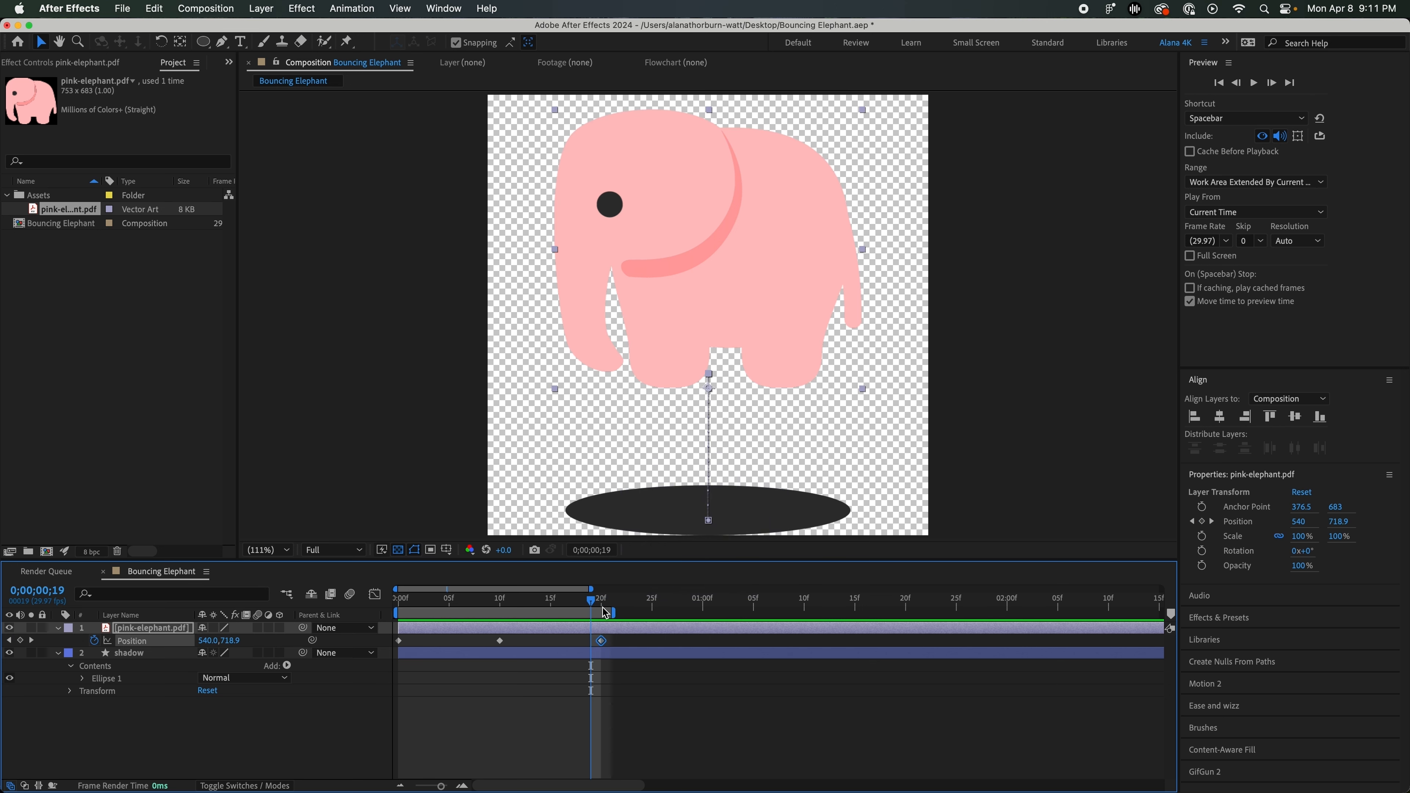
Preview the elephant's up-and-down position animation within the work area
left_click(541, 709)
key("space")
key("space")
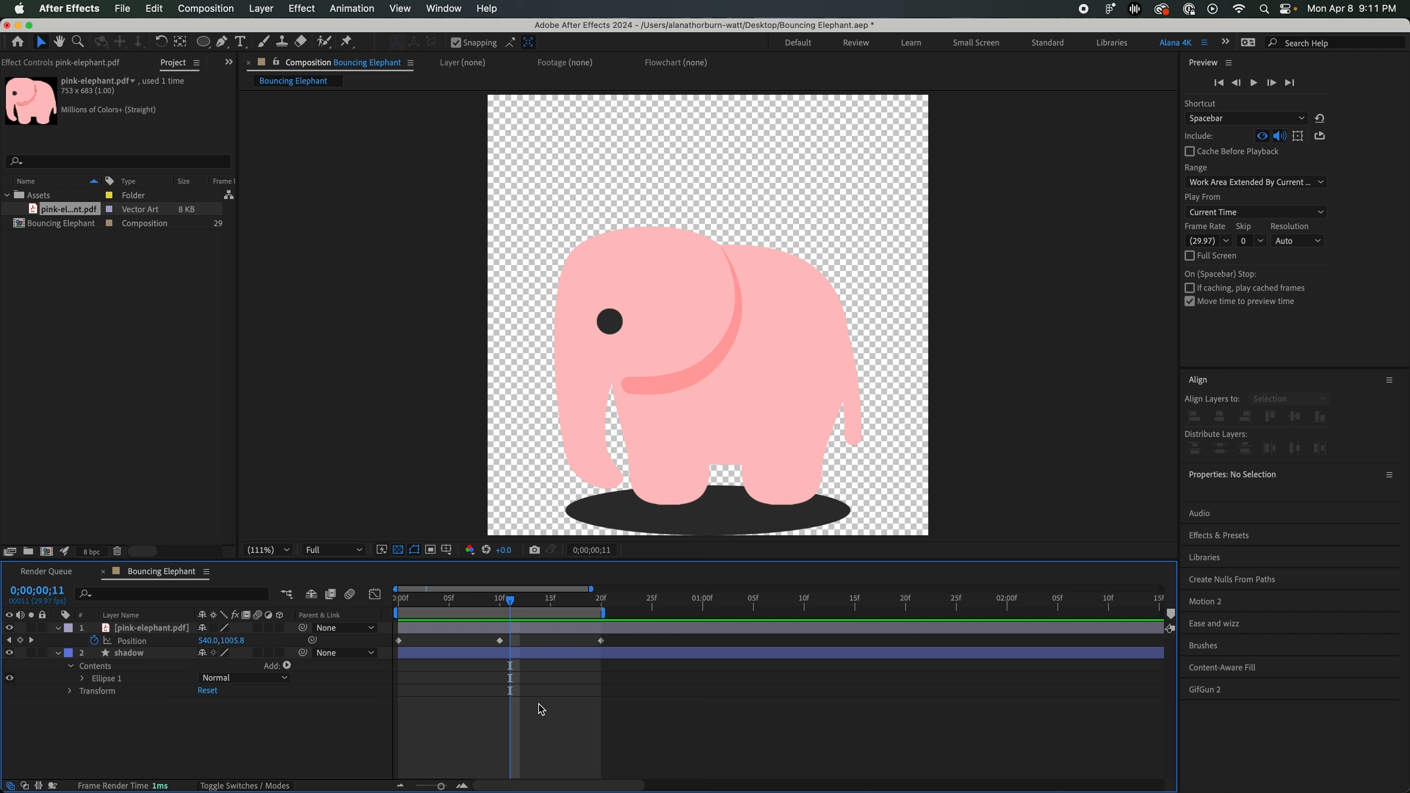
left_click(1254, 83)
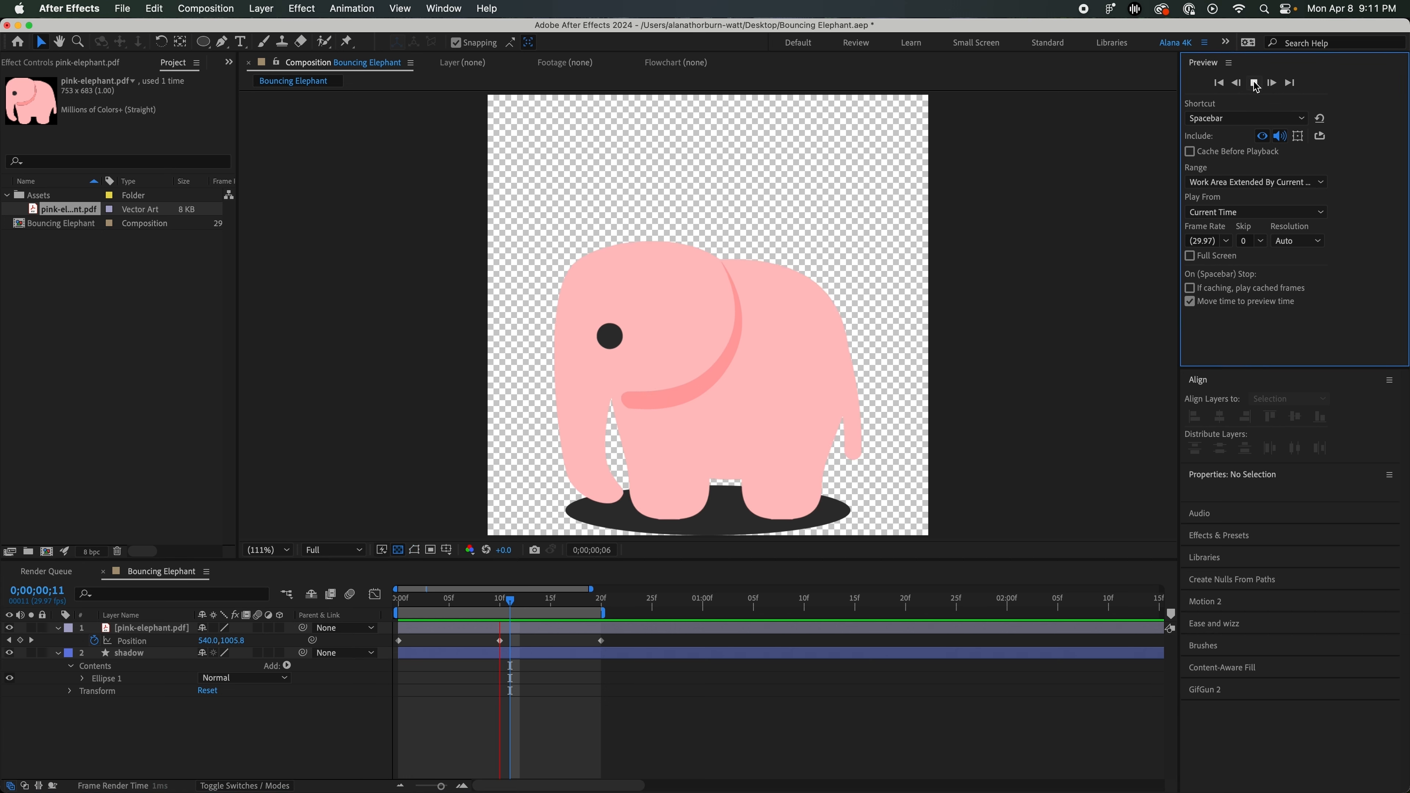
left_click(1255, 83)
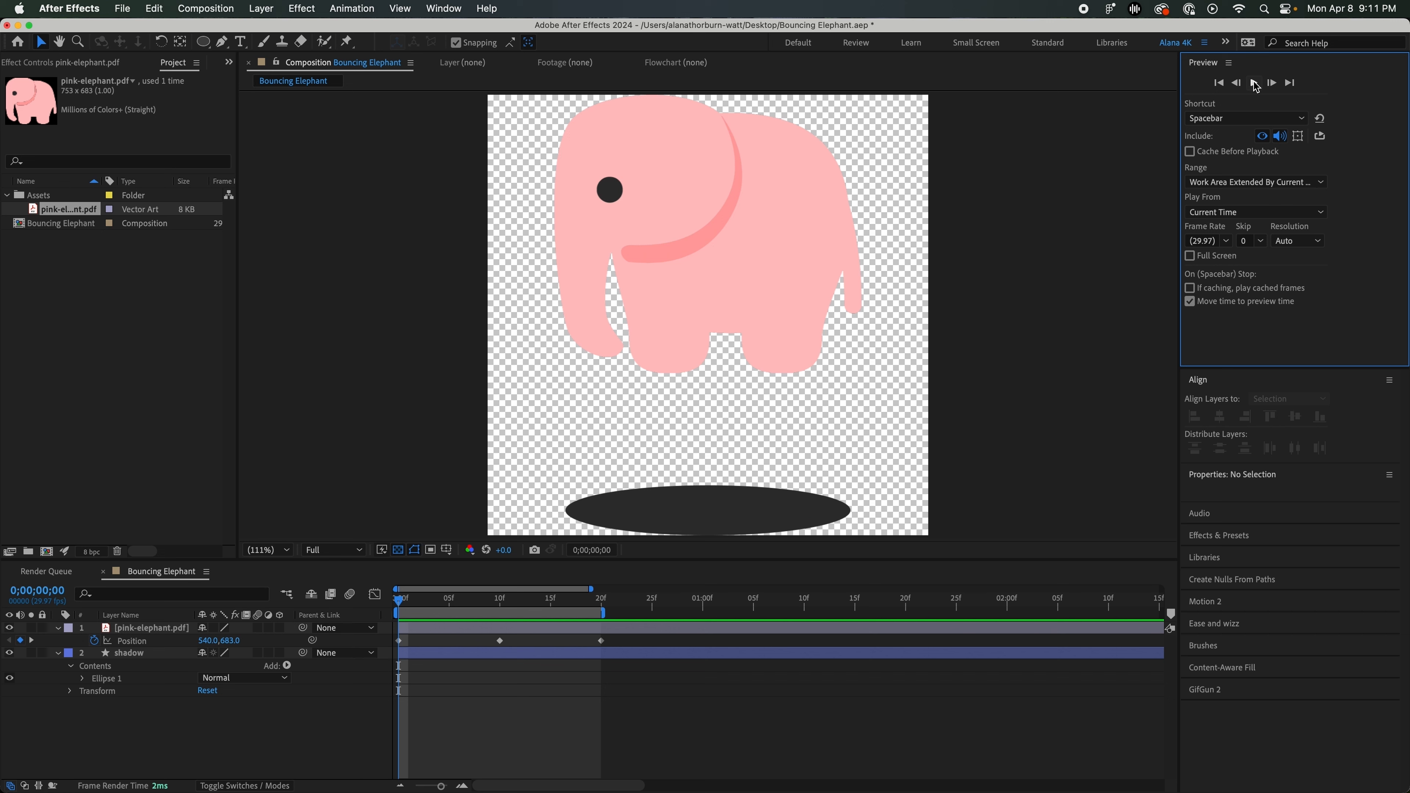
Show the elephant layer's Scale property and add 100% Scale keyframes at 0;00;00;00 and 0;00;00;20
left_click(502, 600)
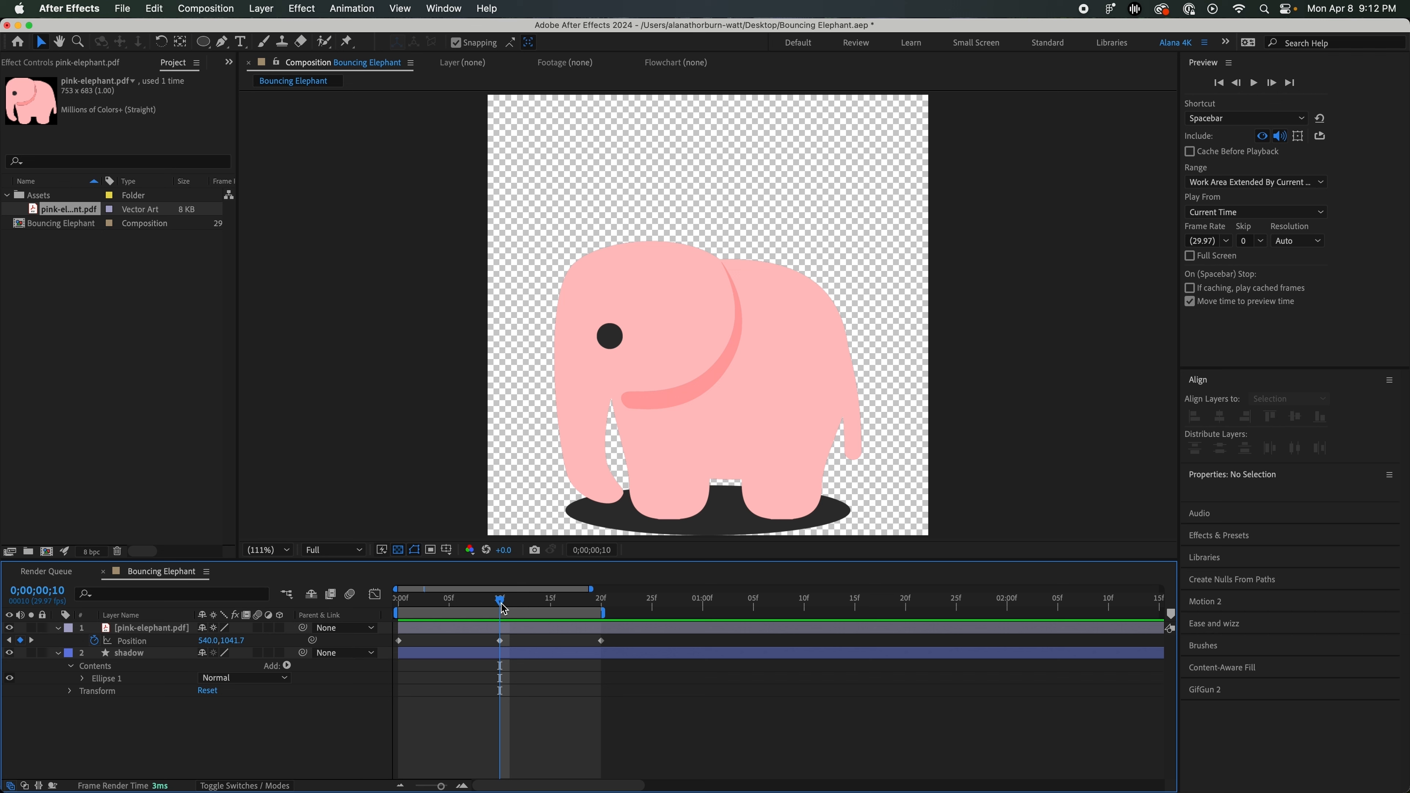
left_click(497, 631)
key("s")
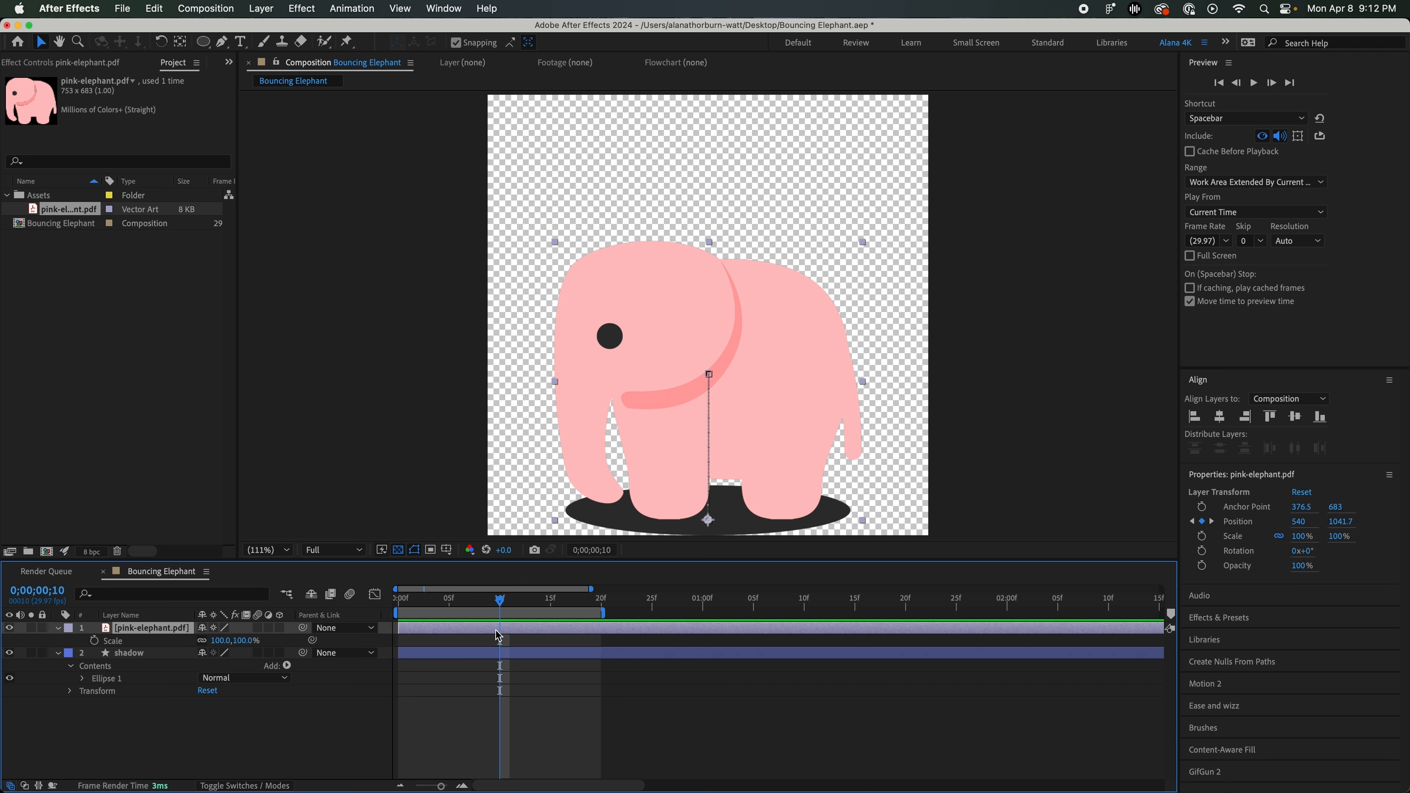
left_click_drag(469, 604, 361, 607)
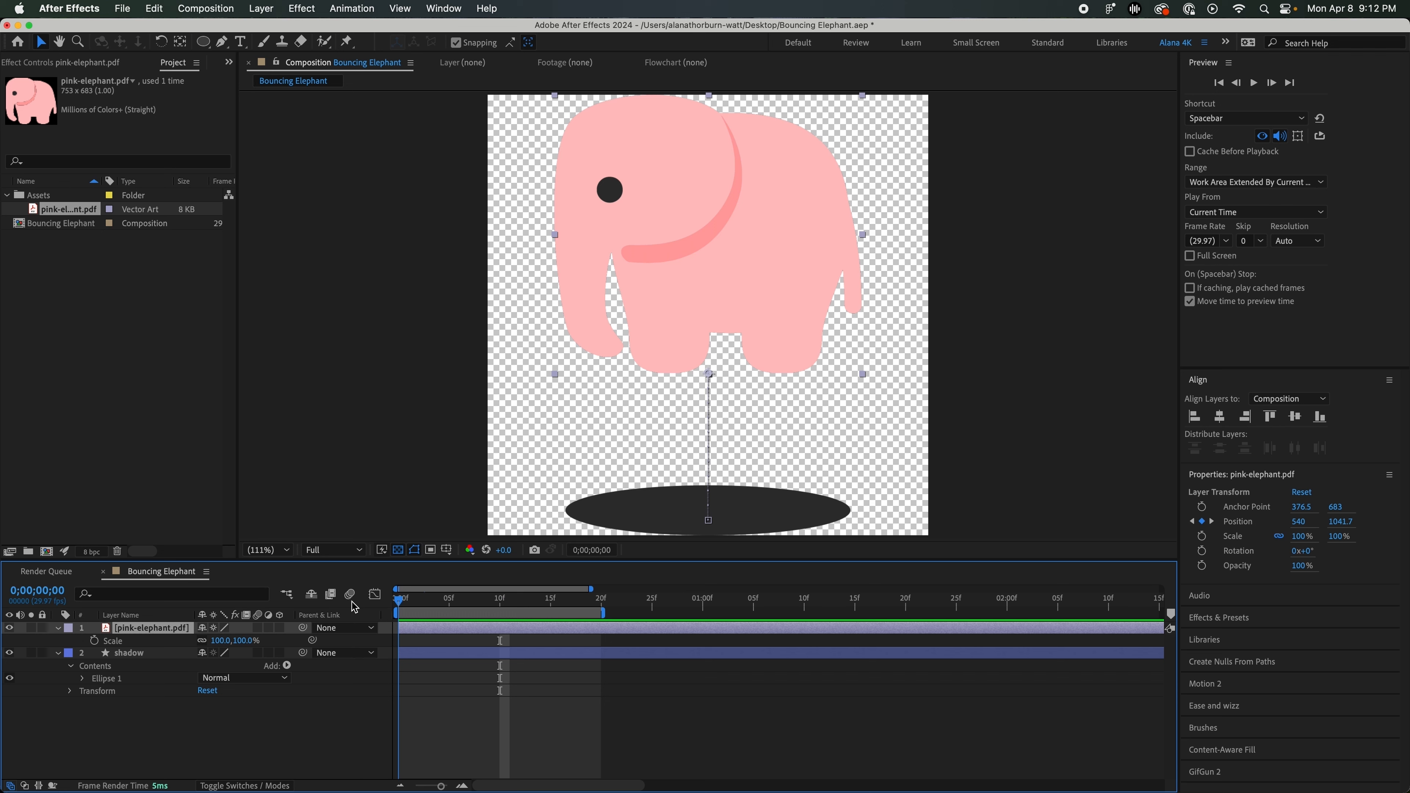
left_click(94, 640)
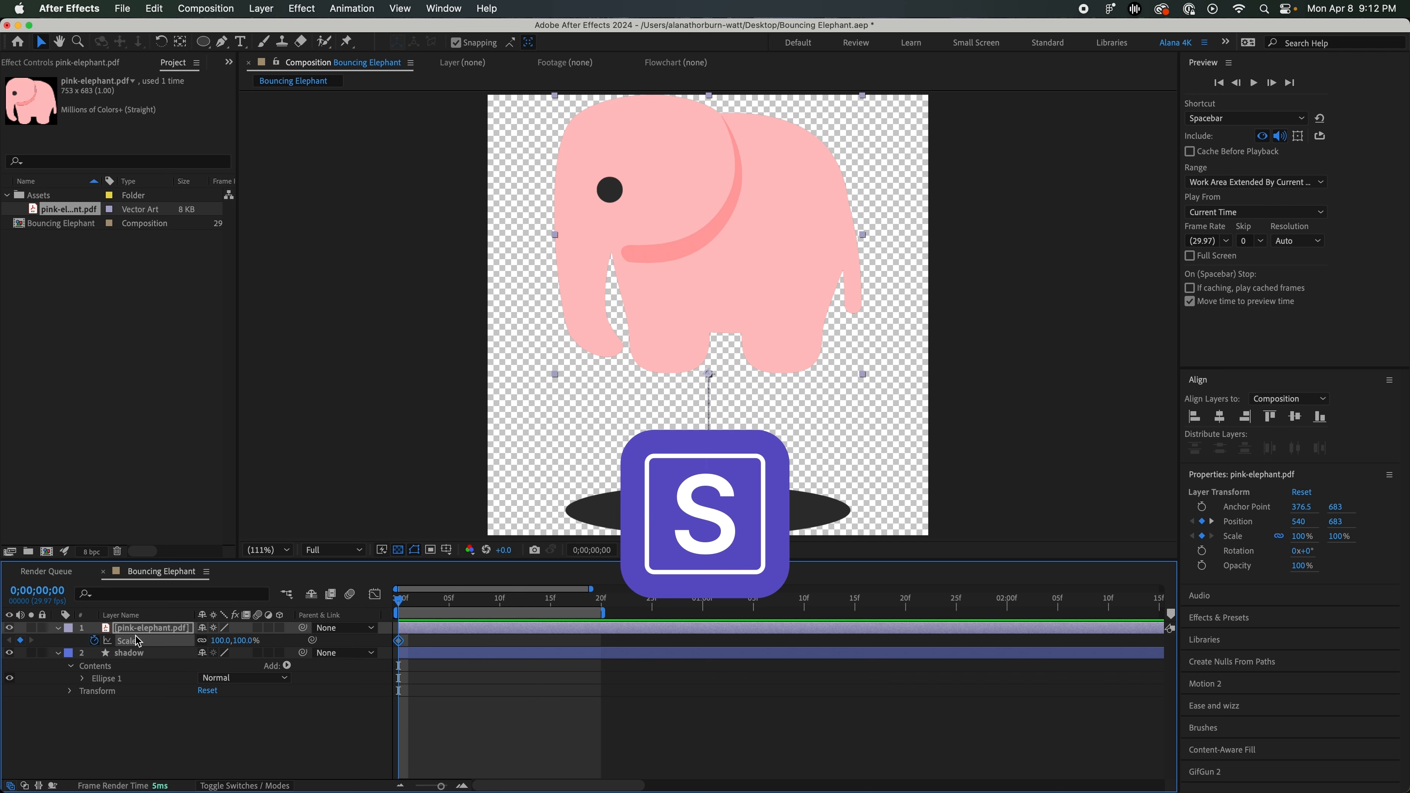
left_click(601, 608)
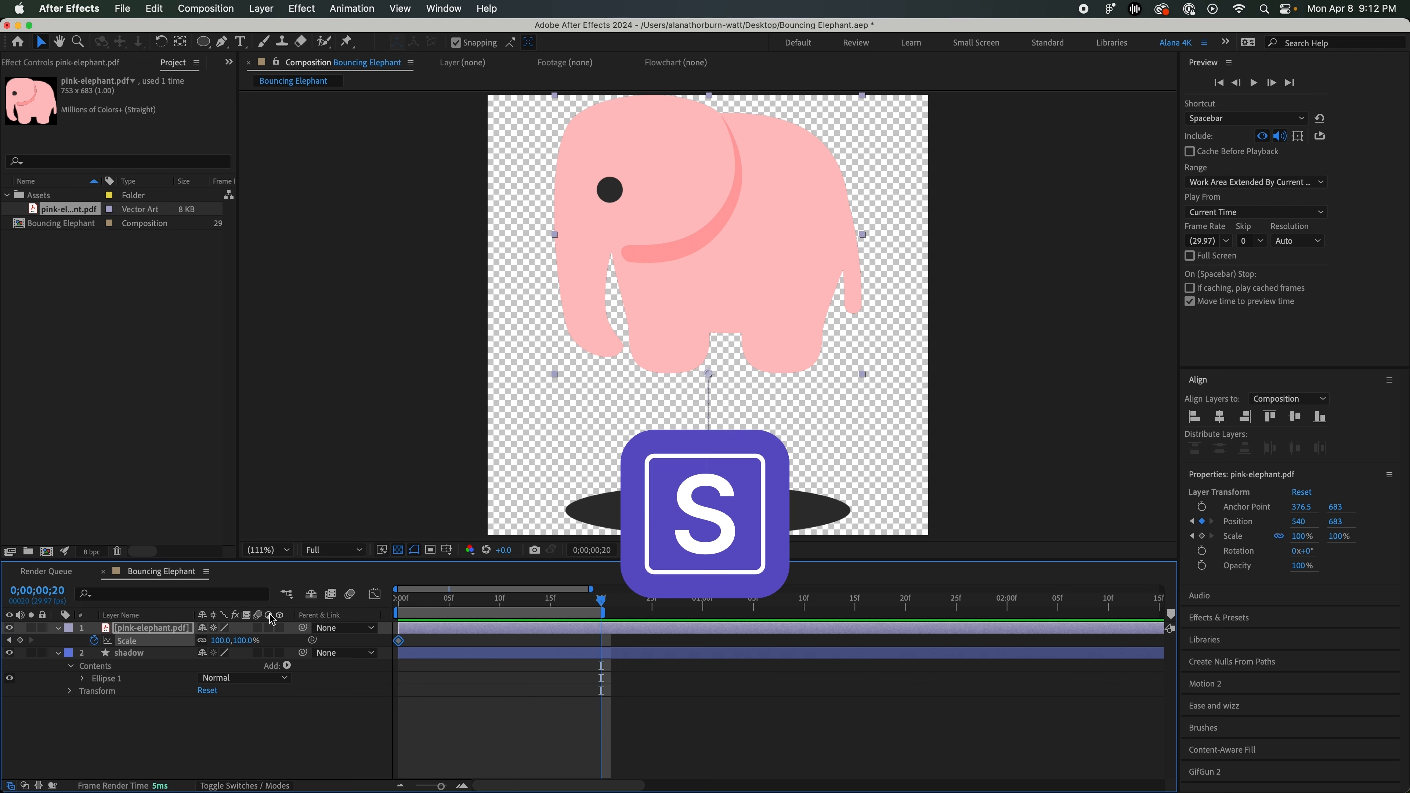
left_click(19, 640)
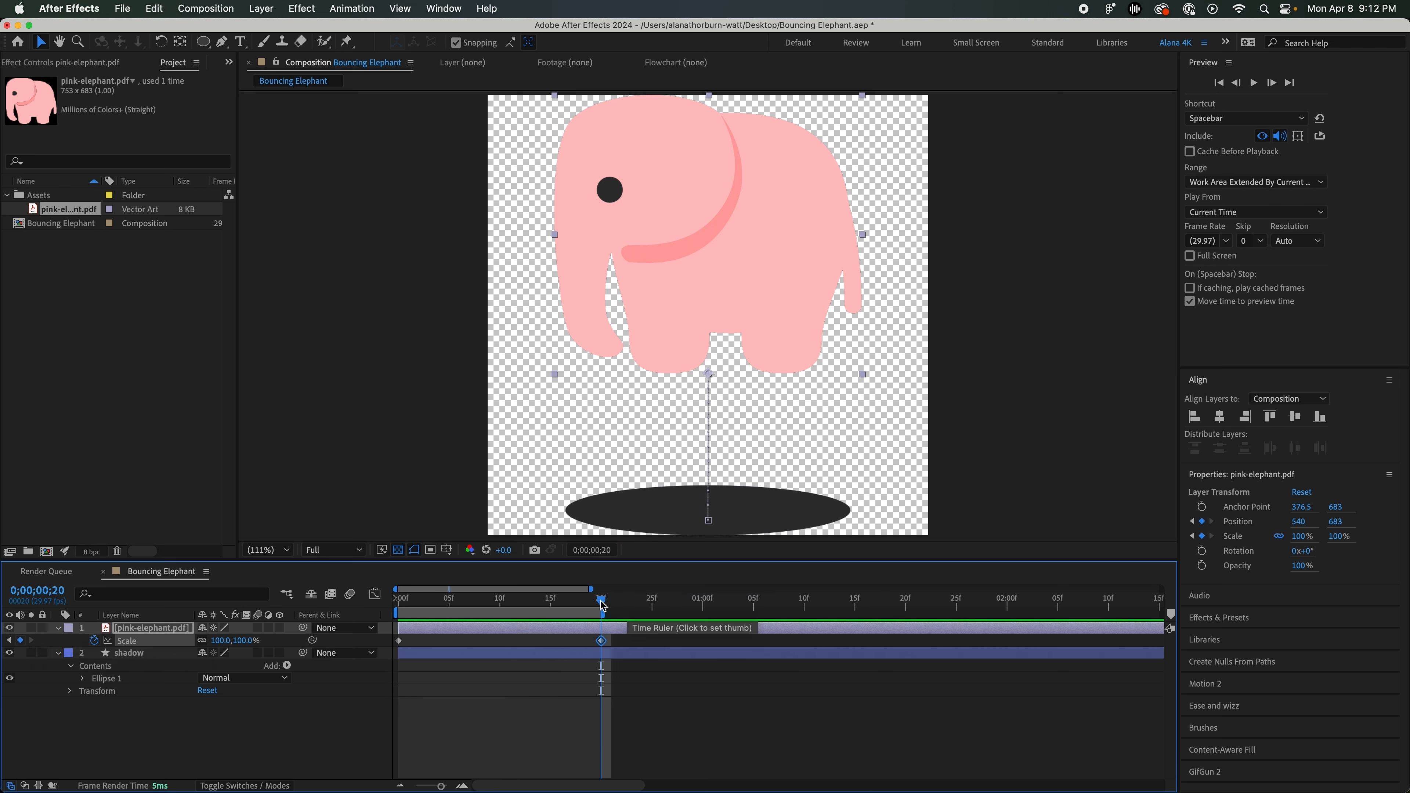
At 0;00;00;10, add a Scale keyframe for the elephant, unlink its proportions and squash it to 107% wide and 80% high
left_click(498, 607)
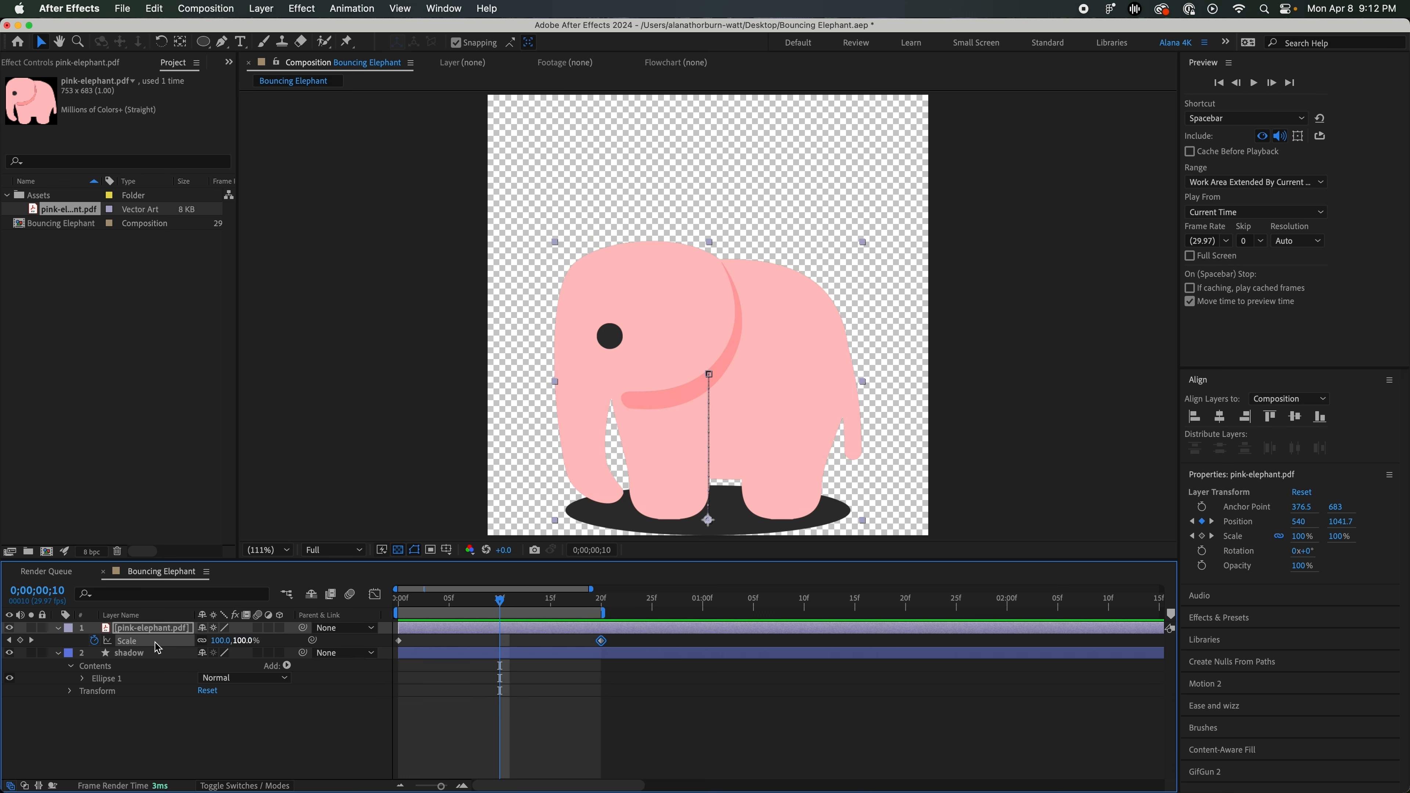
left_click(19, 640)
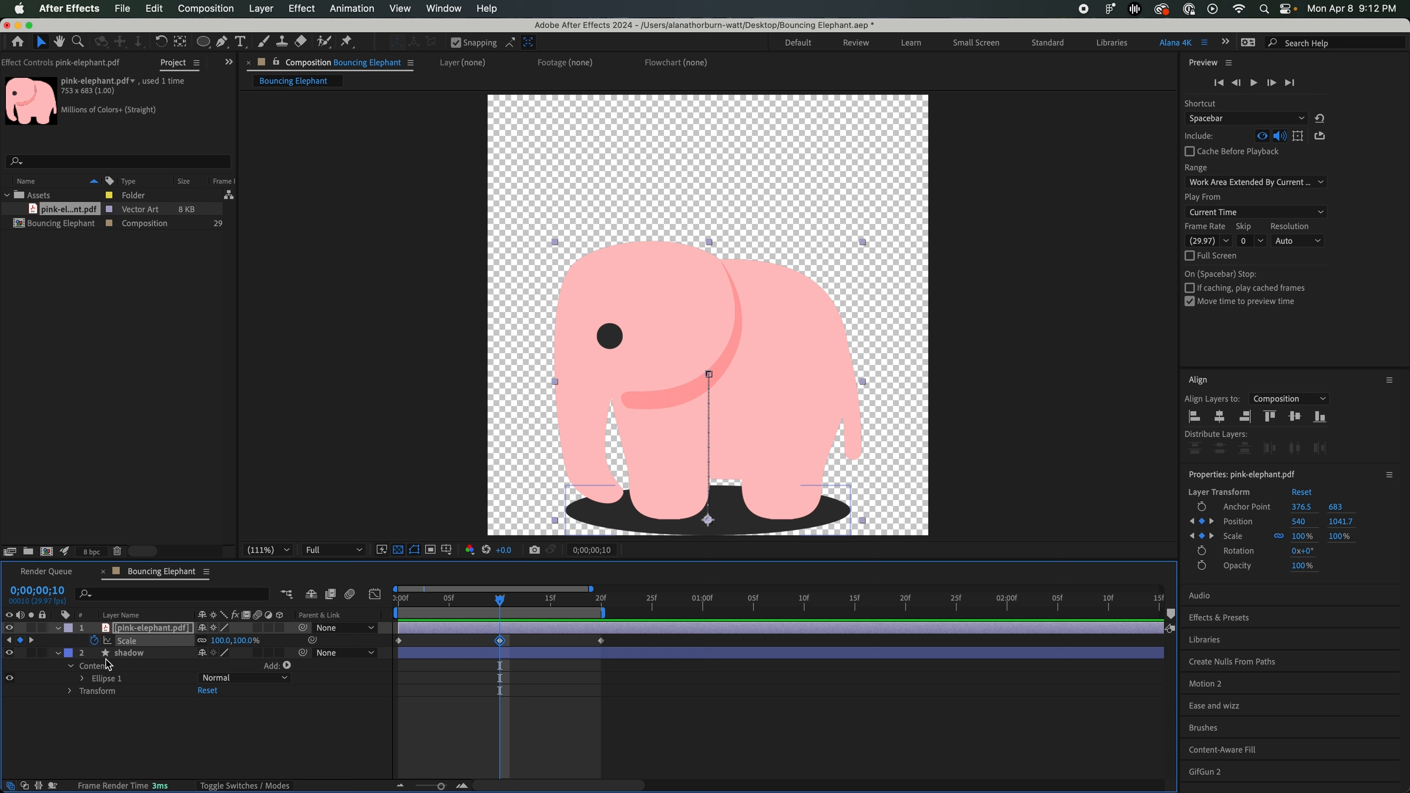
left_click(201, 641)
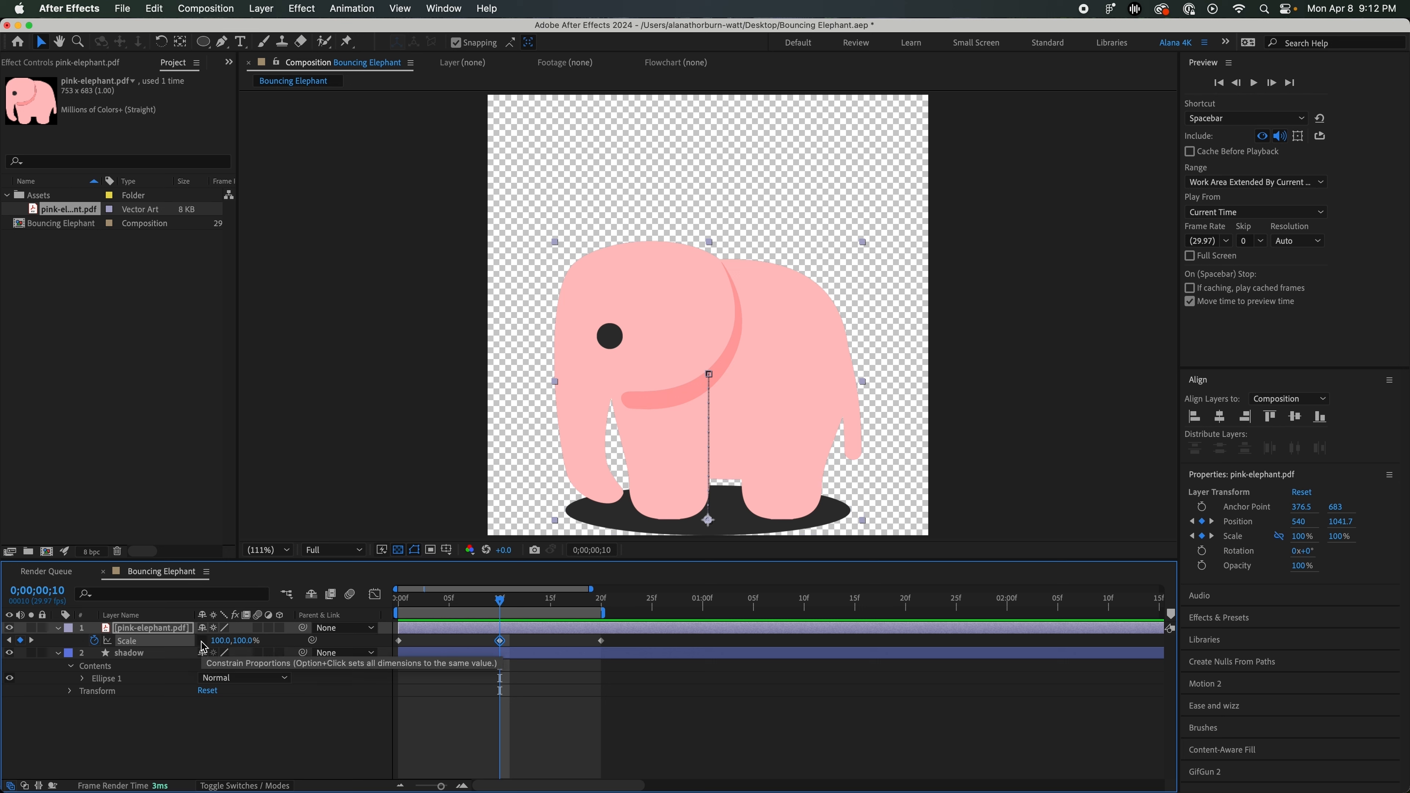
left_click(222, 642)
type("107")
key("Return")
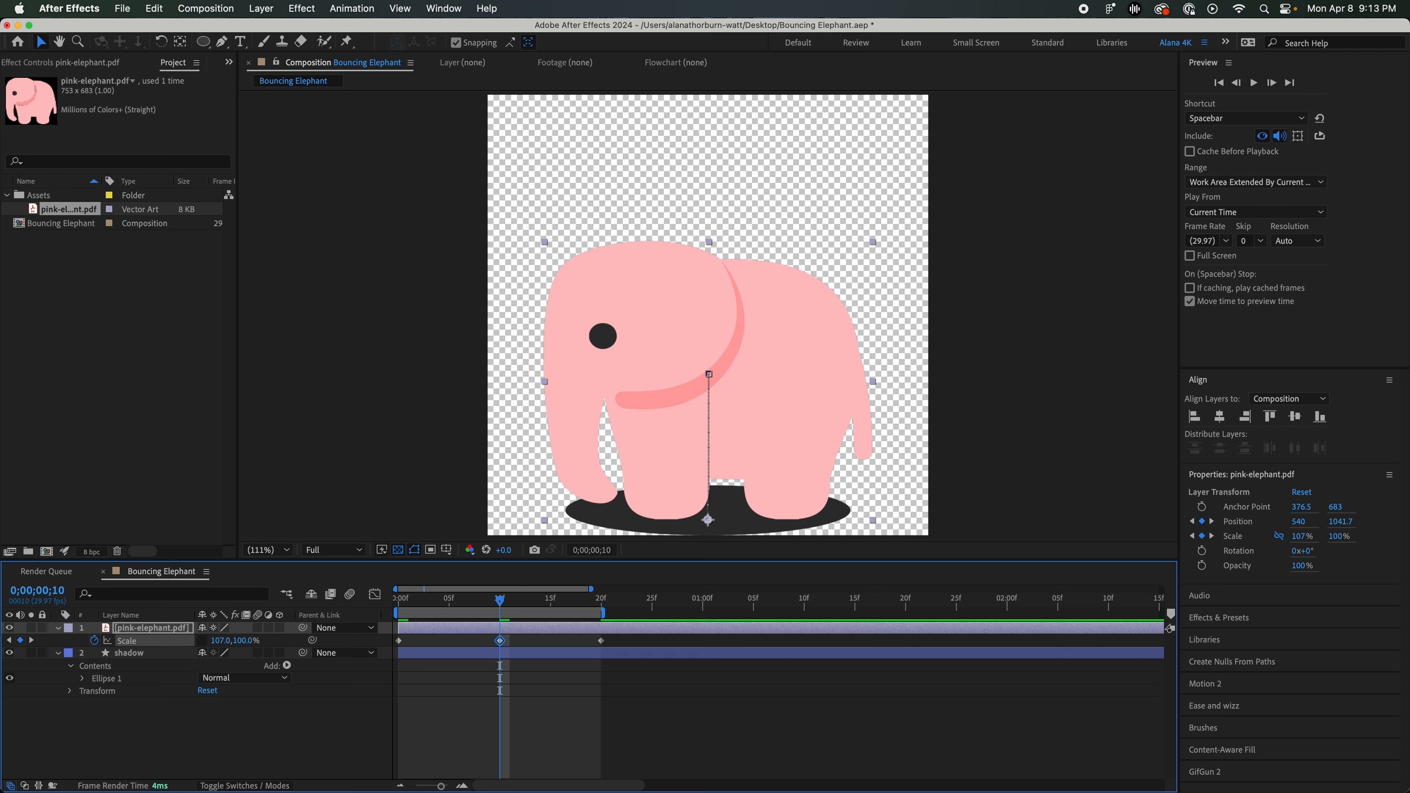
left_click(250, 641)
type("80")
key("Return")
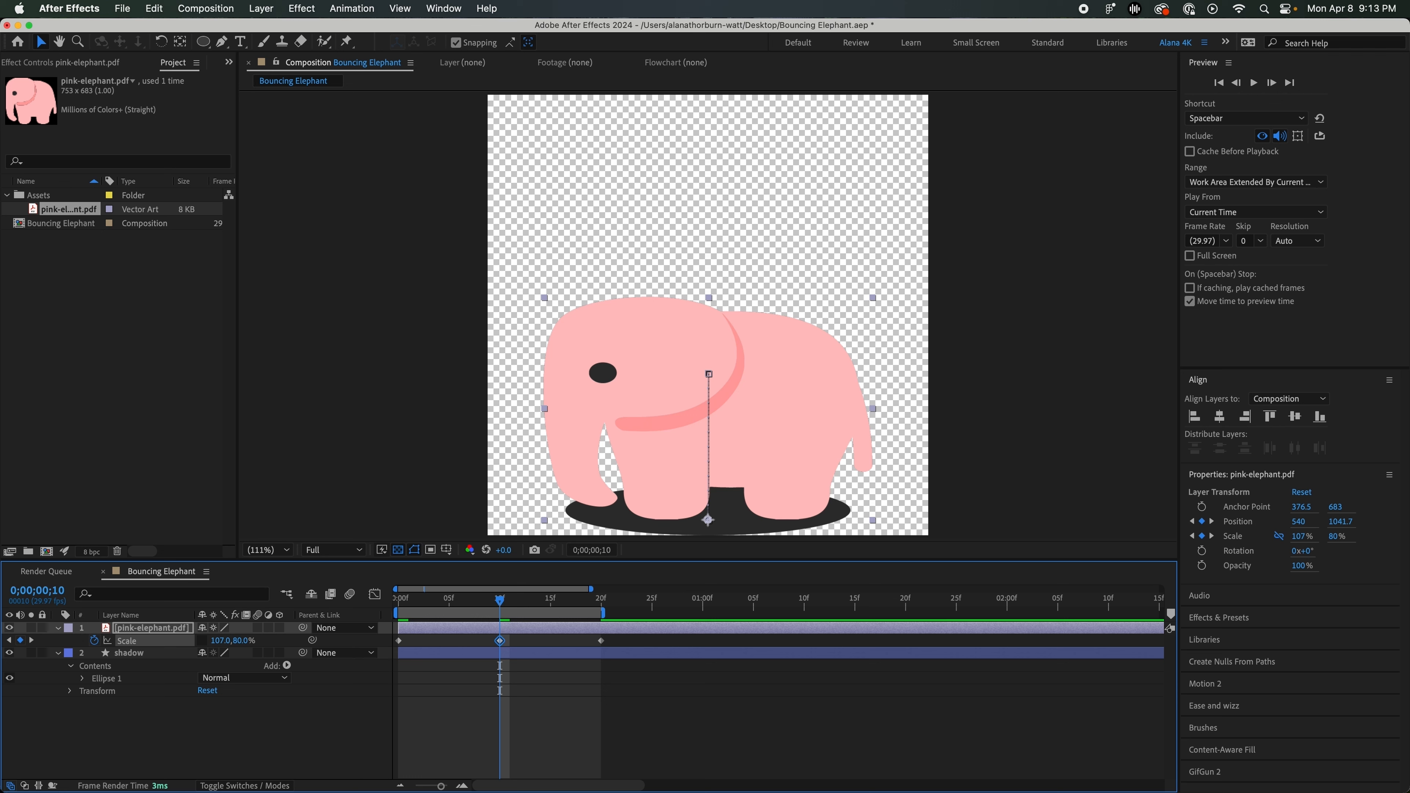
Re-enter the elephant's vertical scale at 0;00;00;10 as the calculation 100*0.8
left_click(250, 640)
type("100")
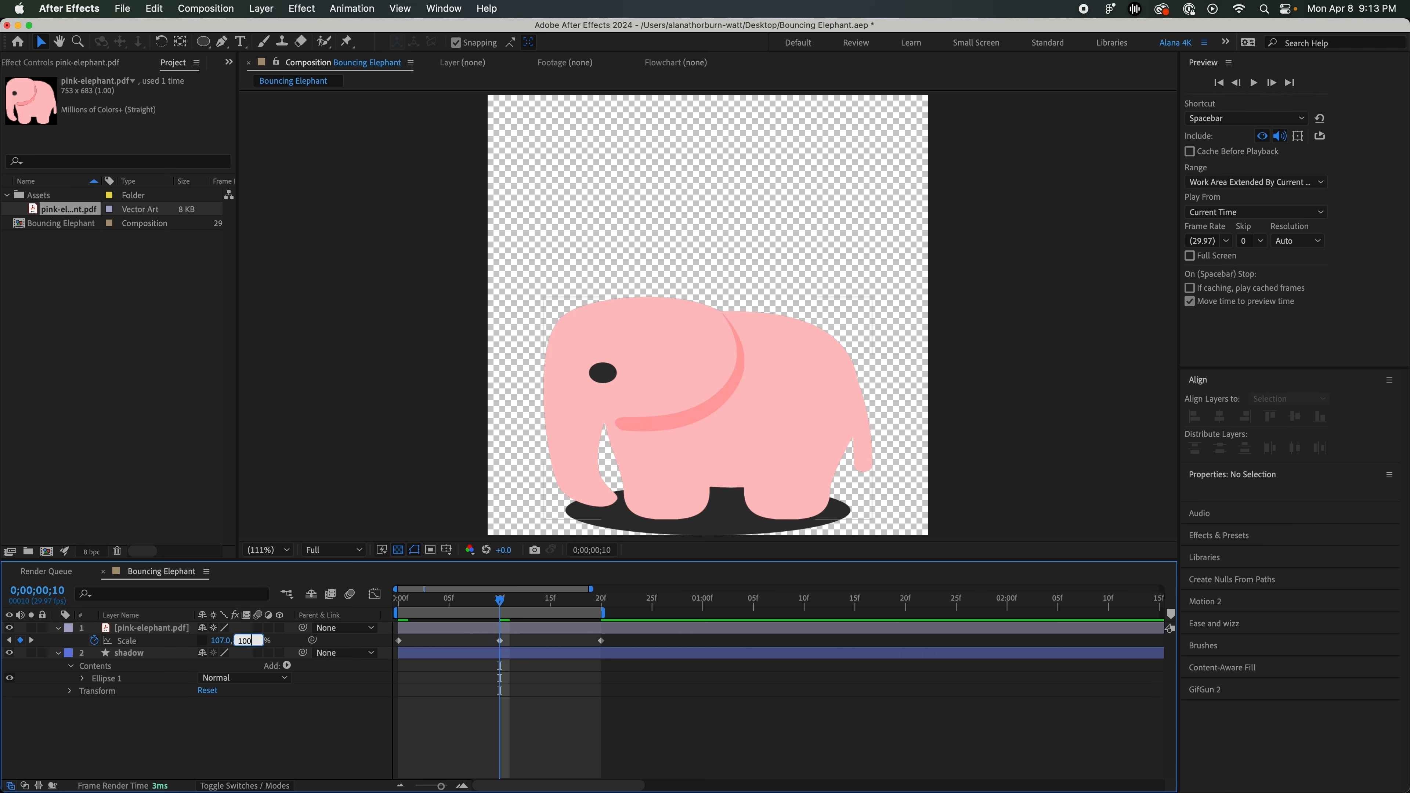
type("*0.8")
key("Return")
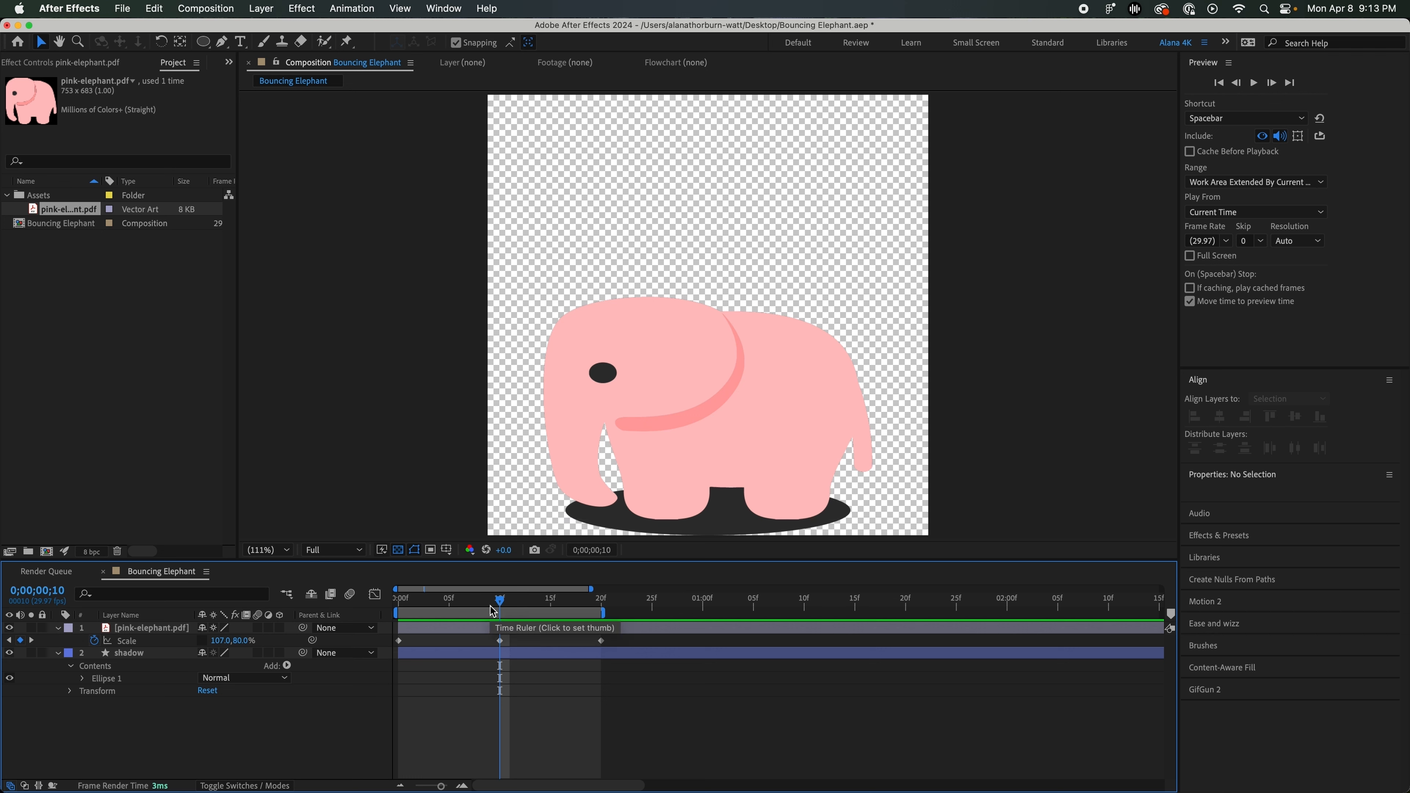
Three frames before the squash, at 0;00;00;07, set the elephant's Scale to 80% wide and 100% high
key("super+Left")
key("super+Left")
key("super+Left")
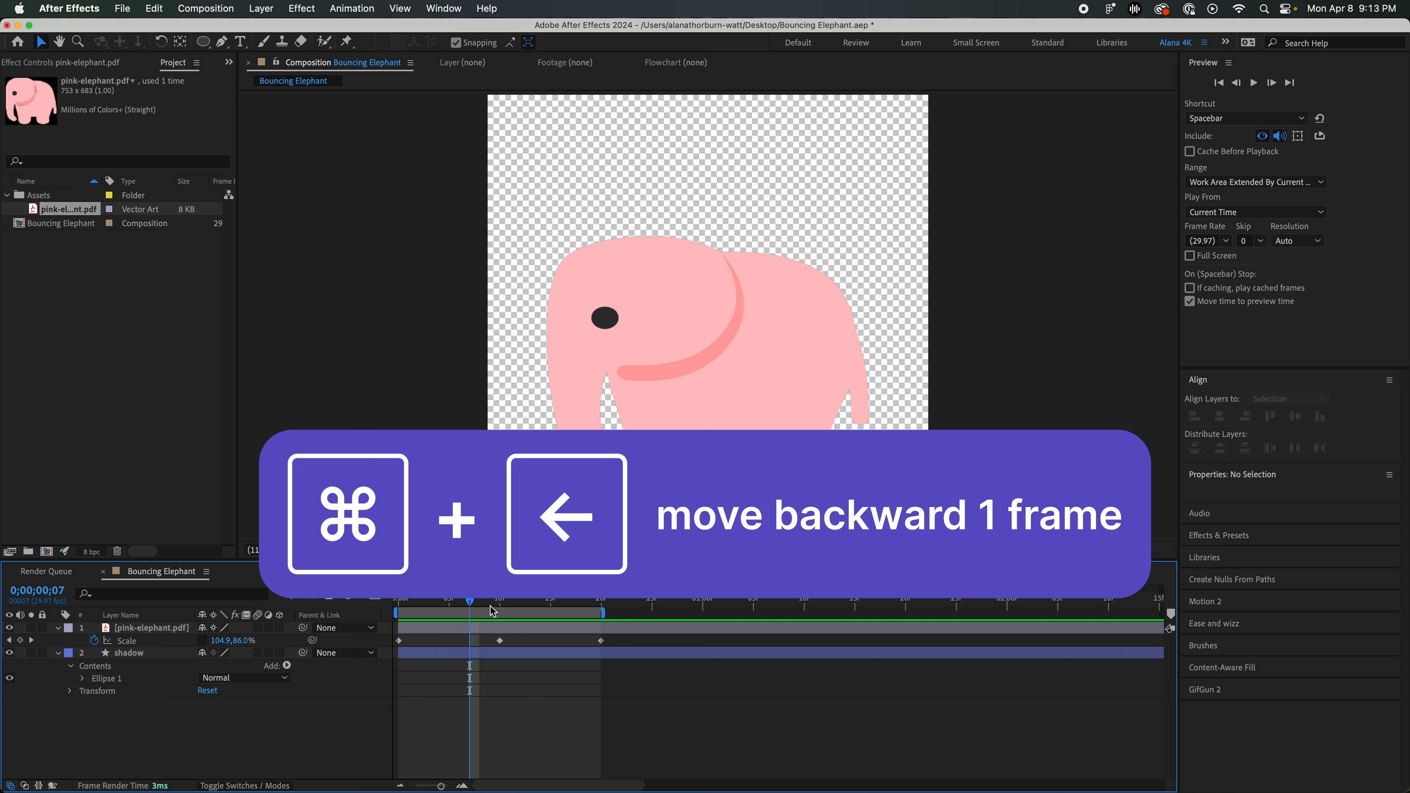
left_click(330, 632)
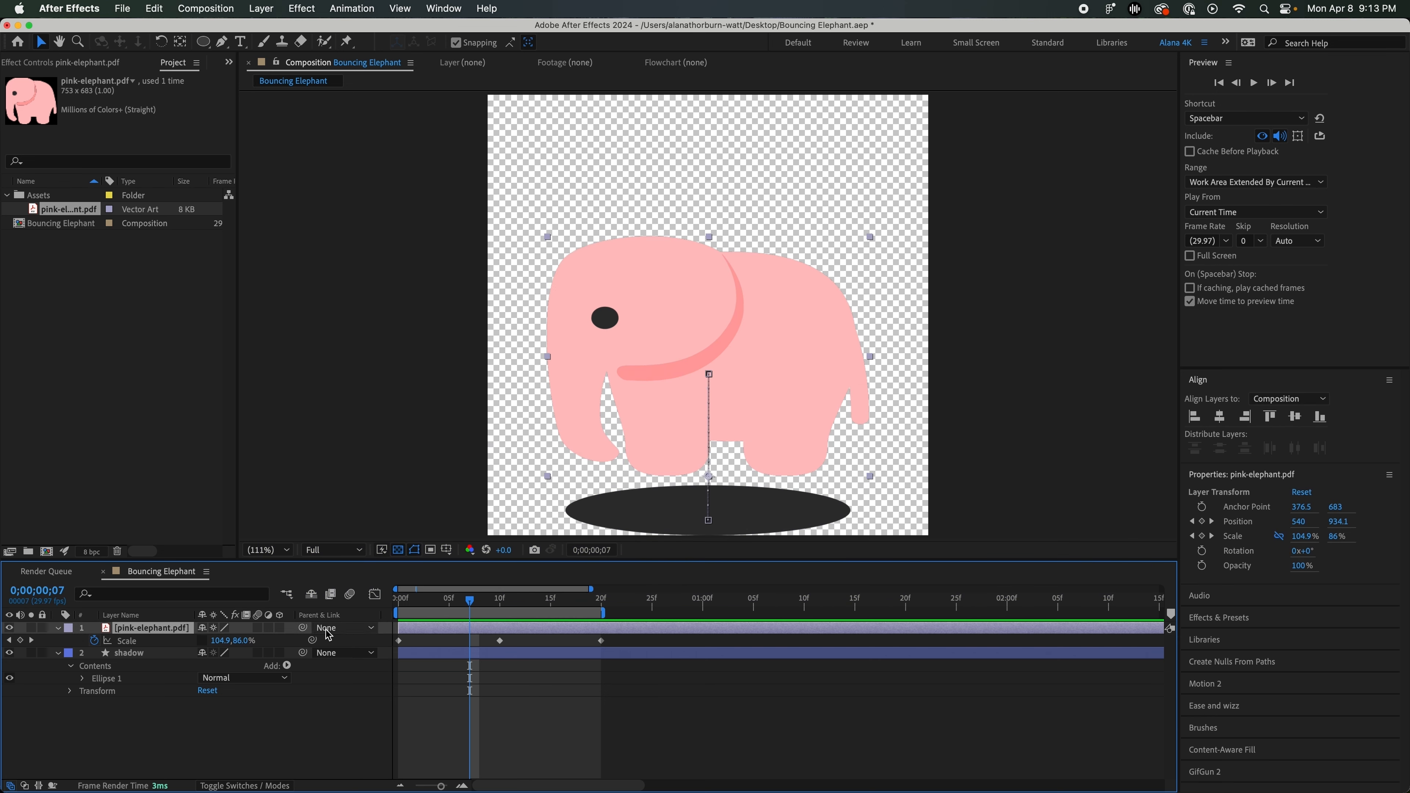
left_click(229, 641)
type("80")
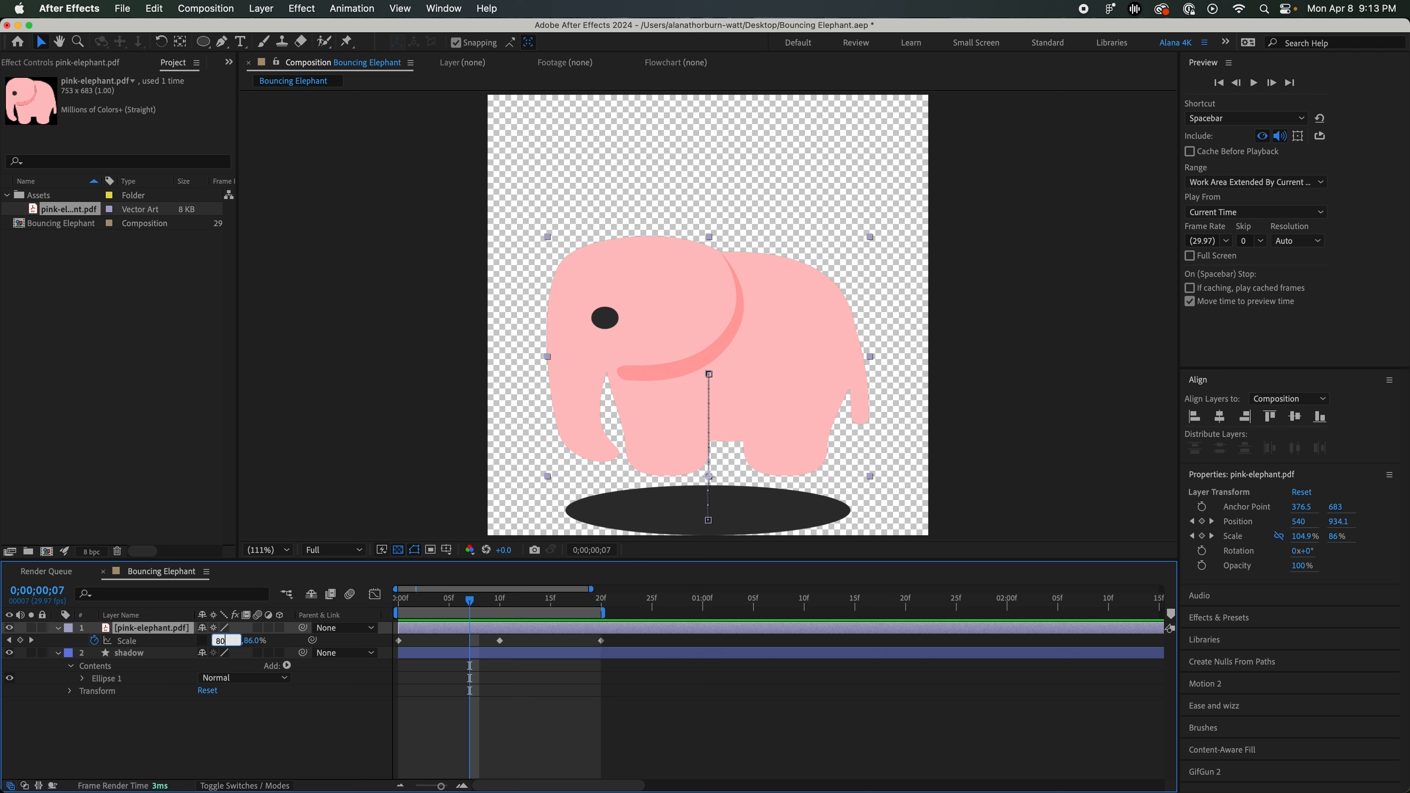
key("Tab")
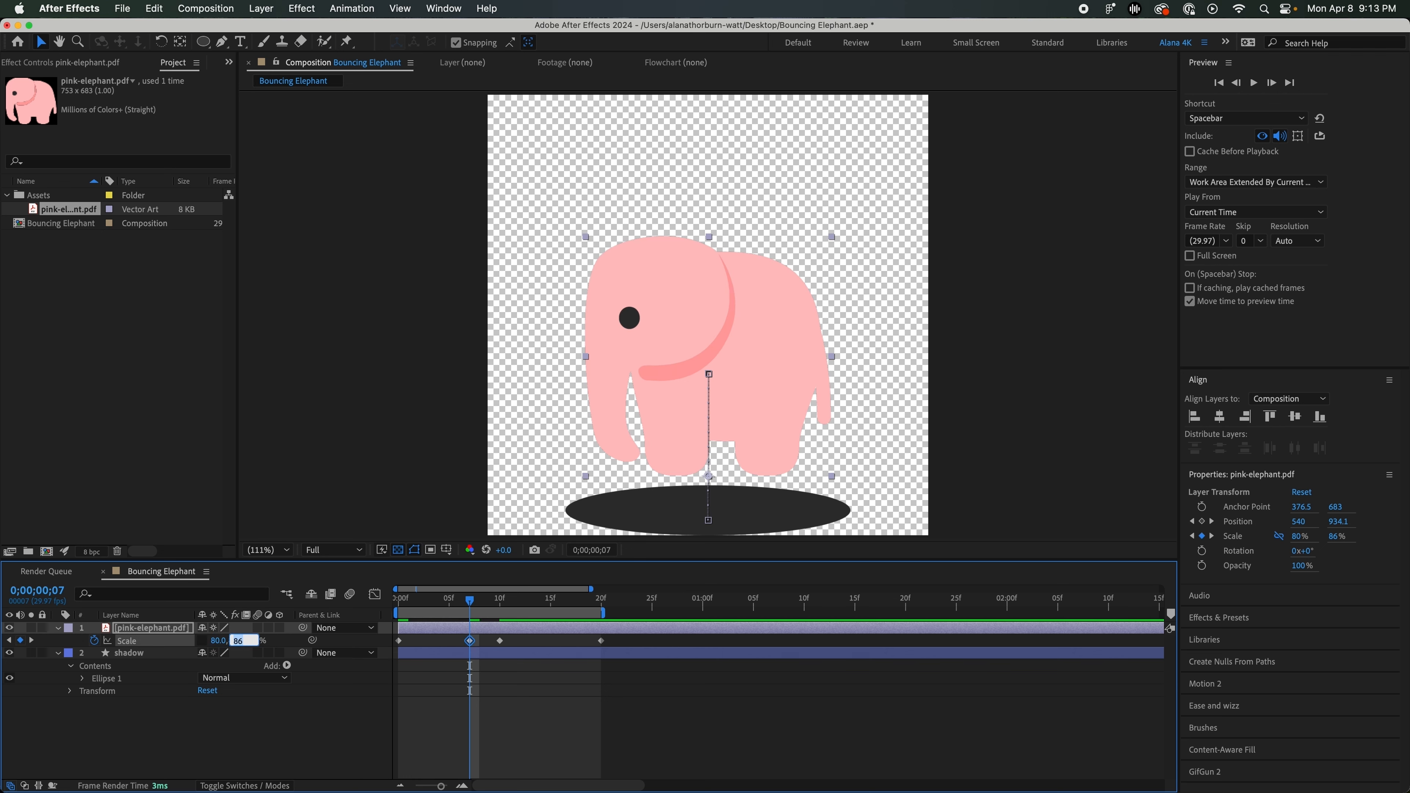
type("100")
key("Return")
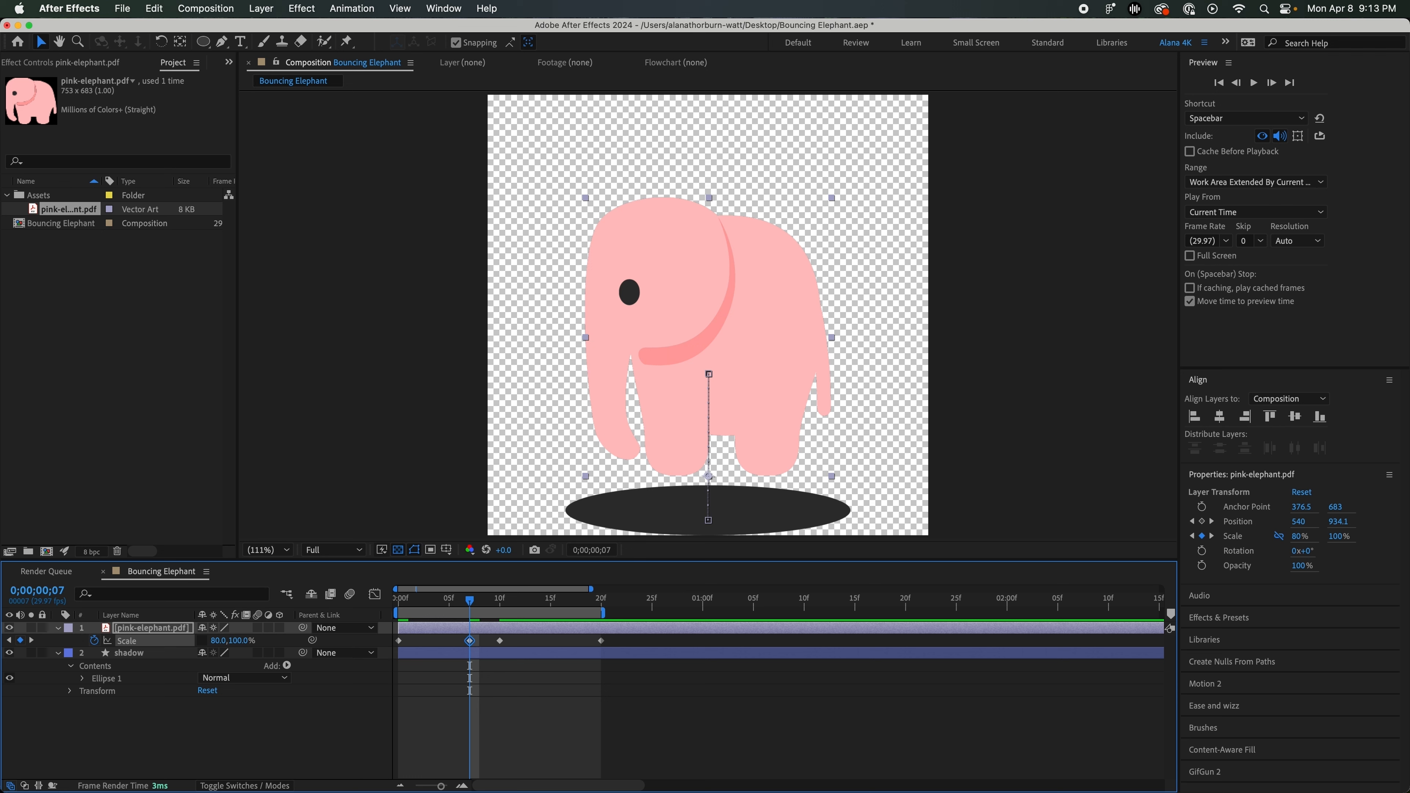
Duplicate the 80, 100% Scale keyframe to 0;00;00;13, three frames after the squash
left_click(500, 605)
key("Page_Down")
key("Page_Down")
key("Page_Down")
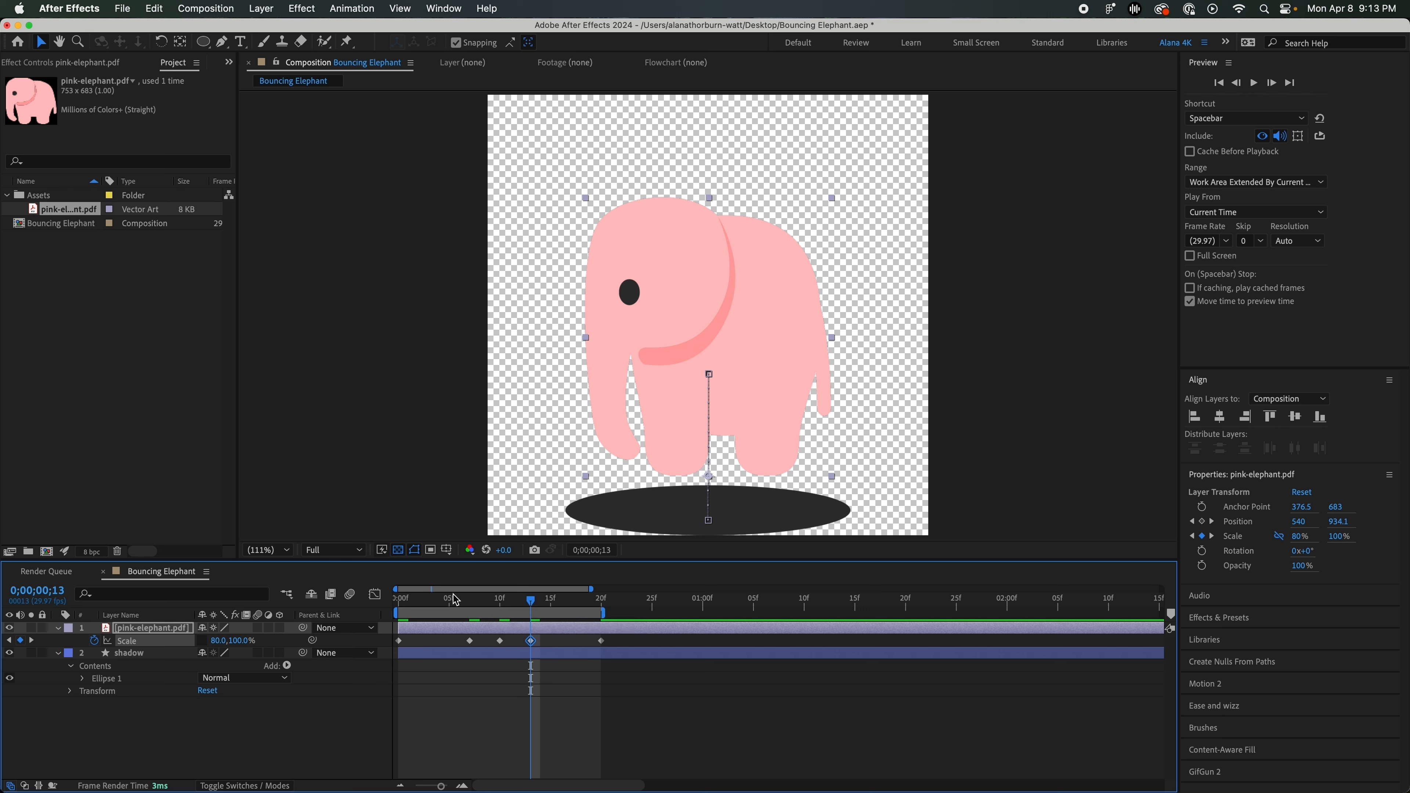
Check the elephant's stretch and squash poses at frames 7 and 10, and preview the bounce
left_click(470, 605)
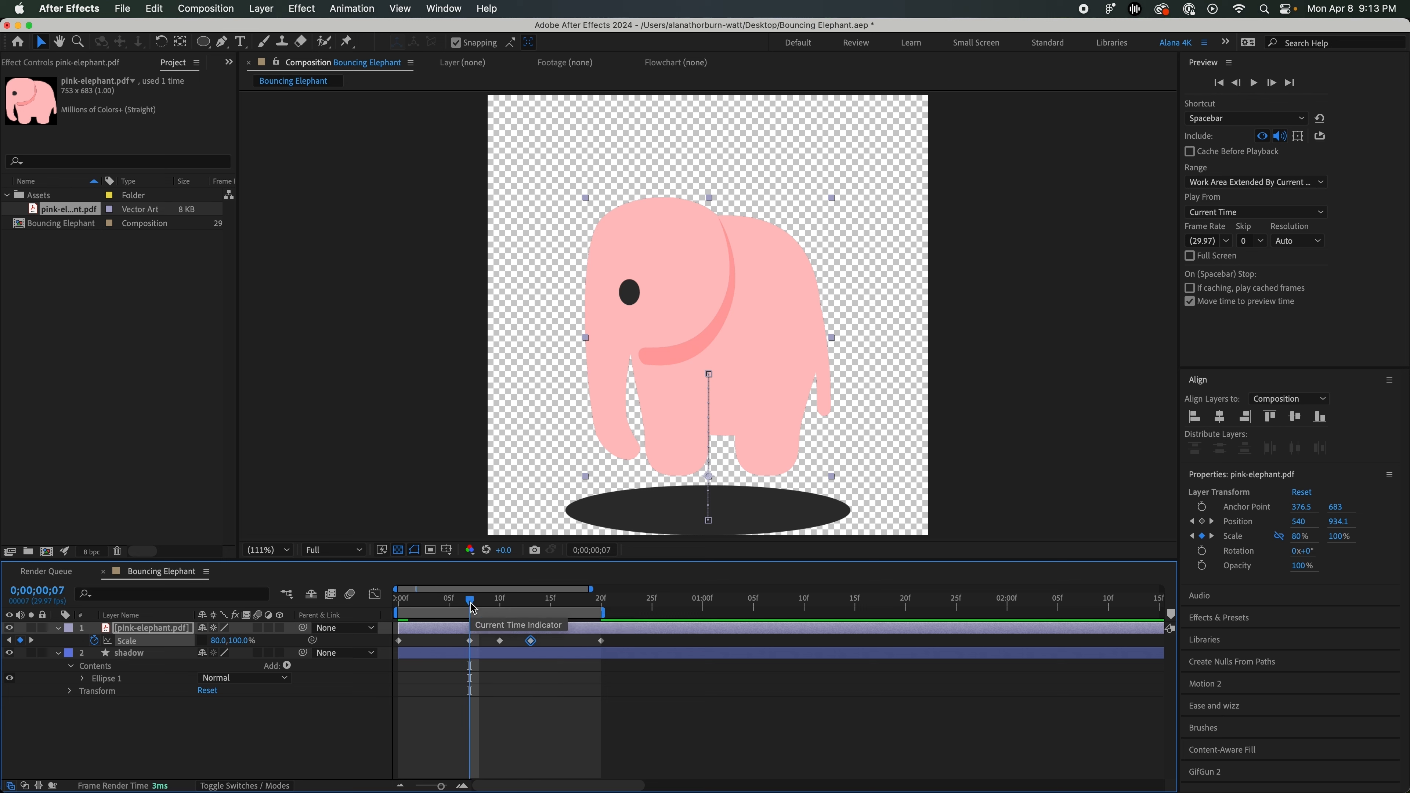
left_click(504, 606)
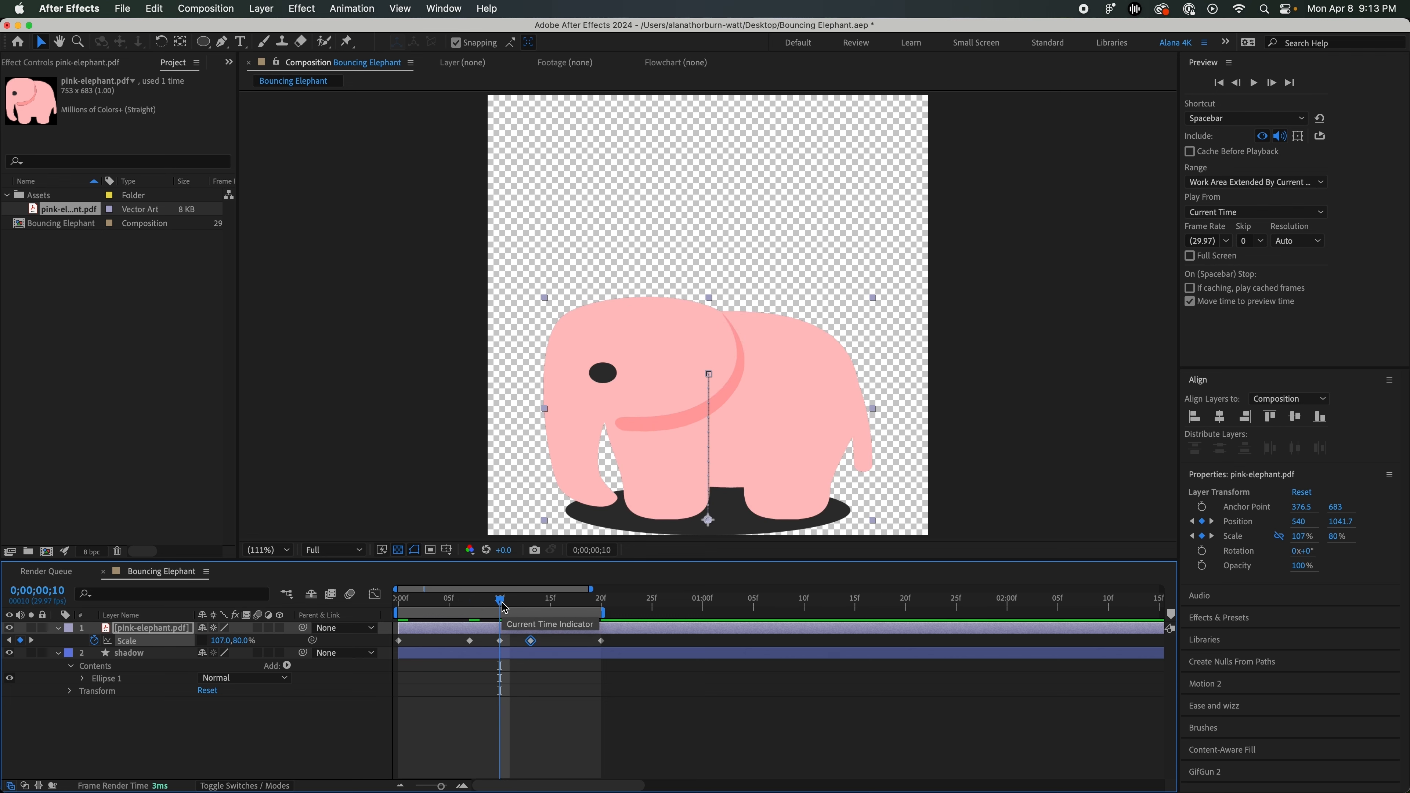
left_click(530, 698)
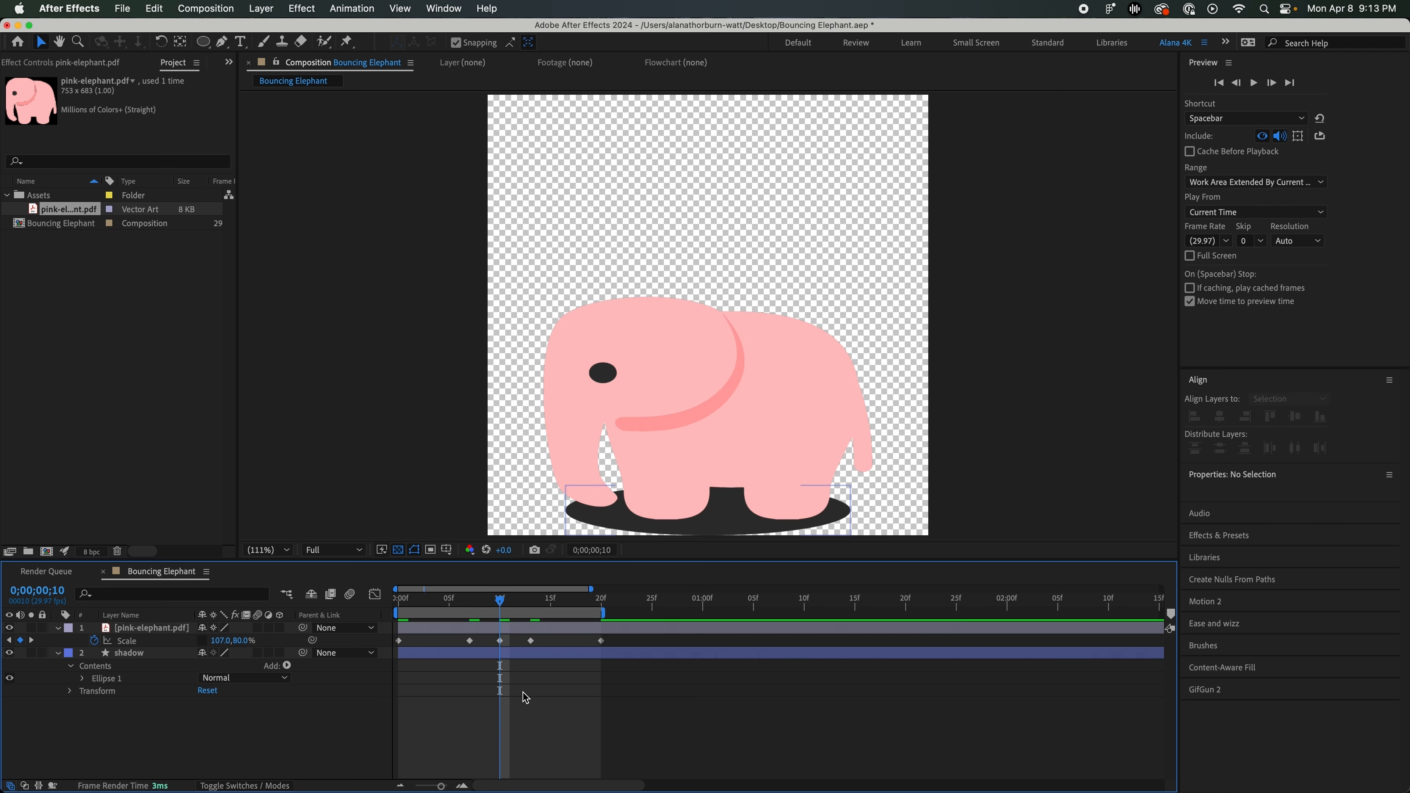
key("space")
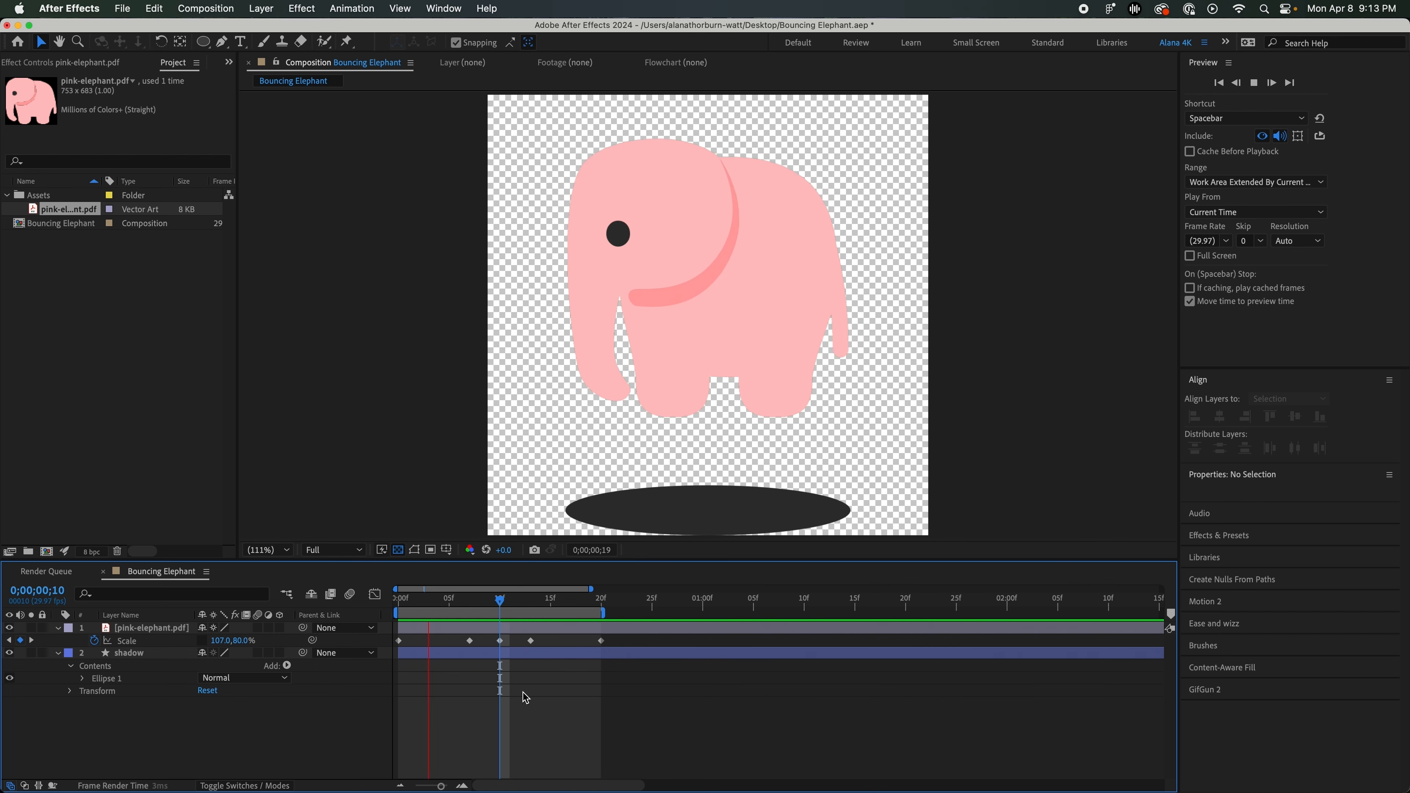
key("space")
Apply Easy Ease to all of the elephant's Position and Scale keyframes, and preview the bounce
key("u")
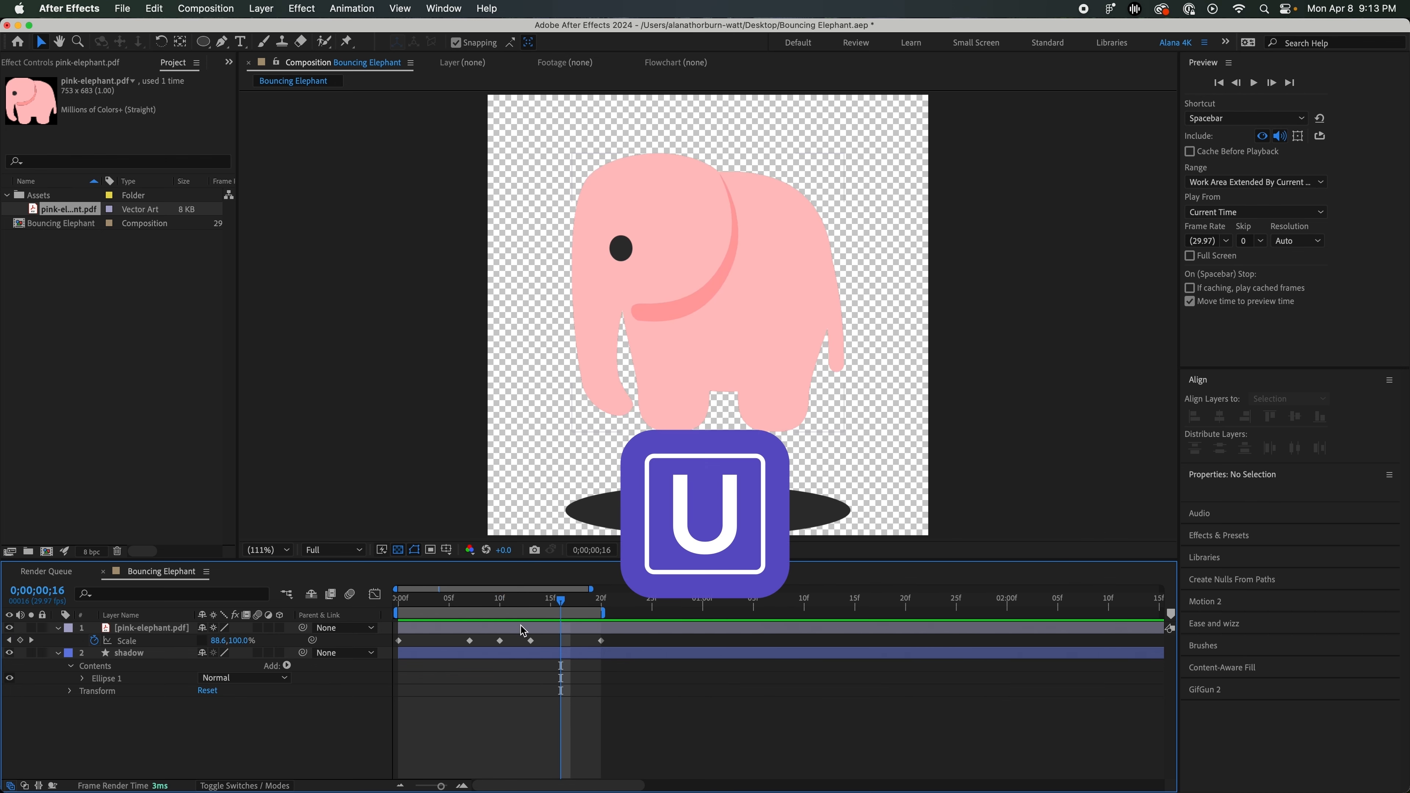
left_click(524, 630)
key("u")
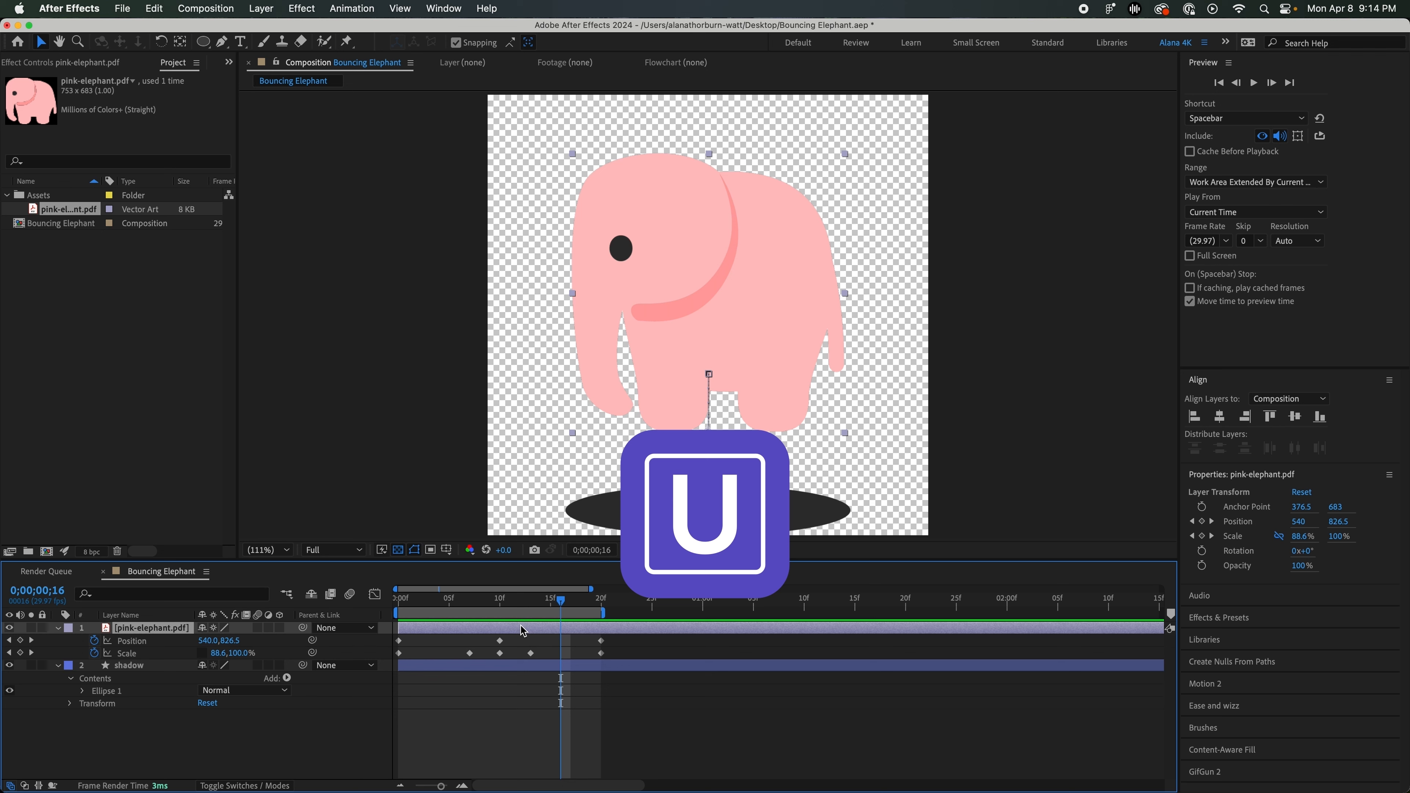
left_click(626, 644)
left_click_drag(625, 644, 340, 659)
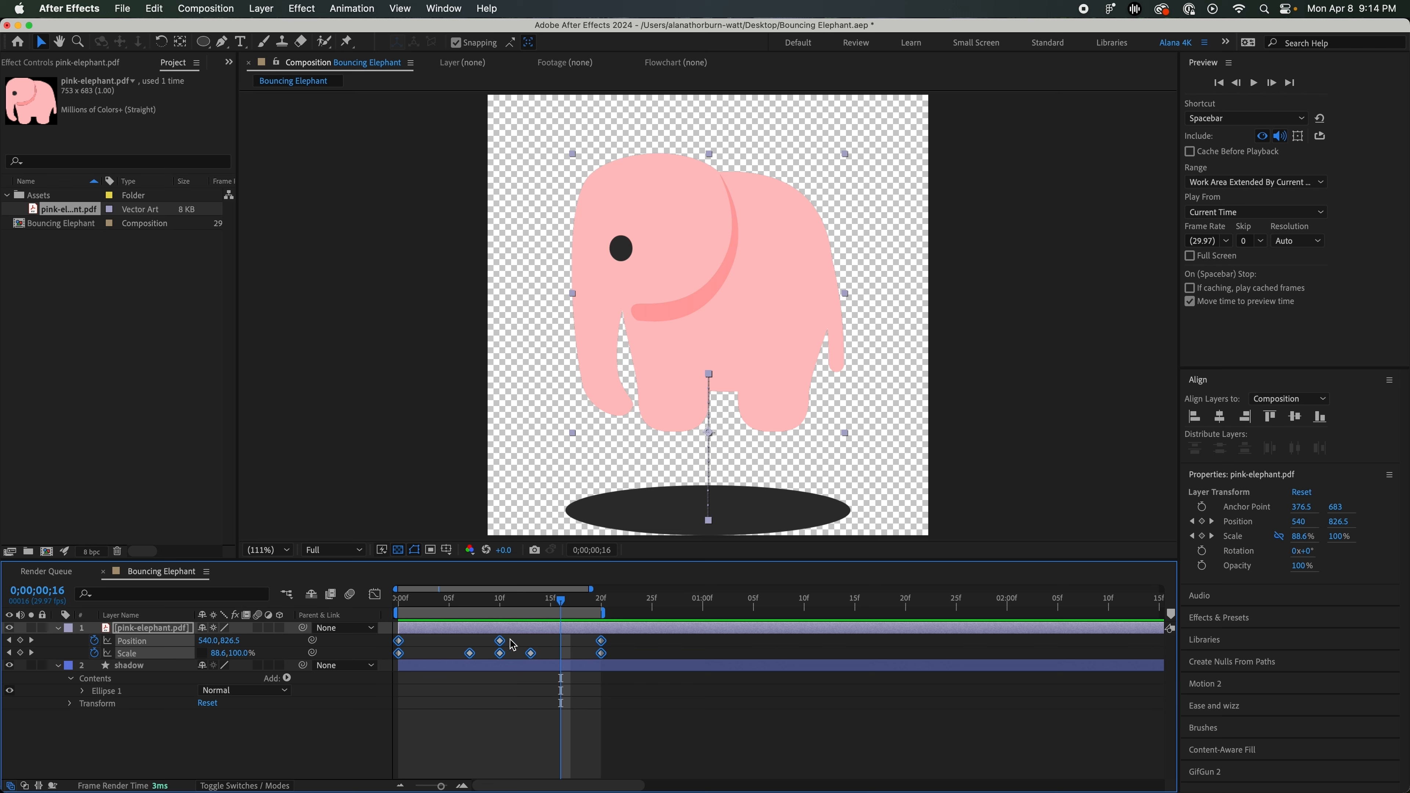
right_click(499, 641)
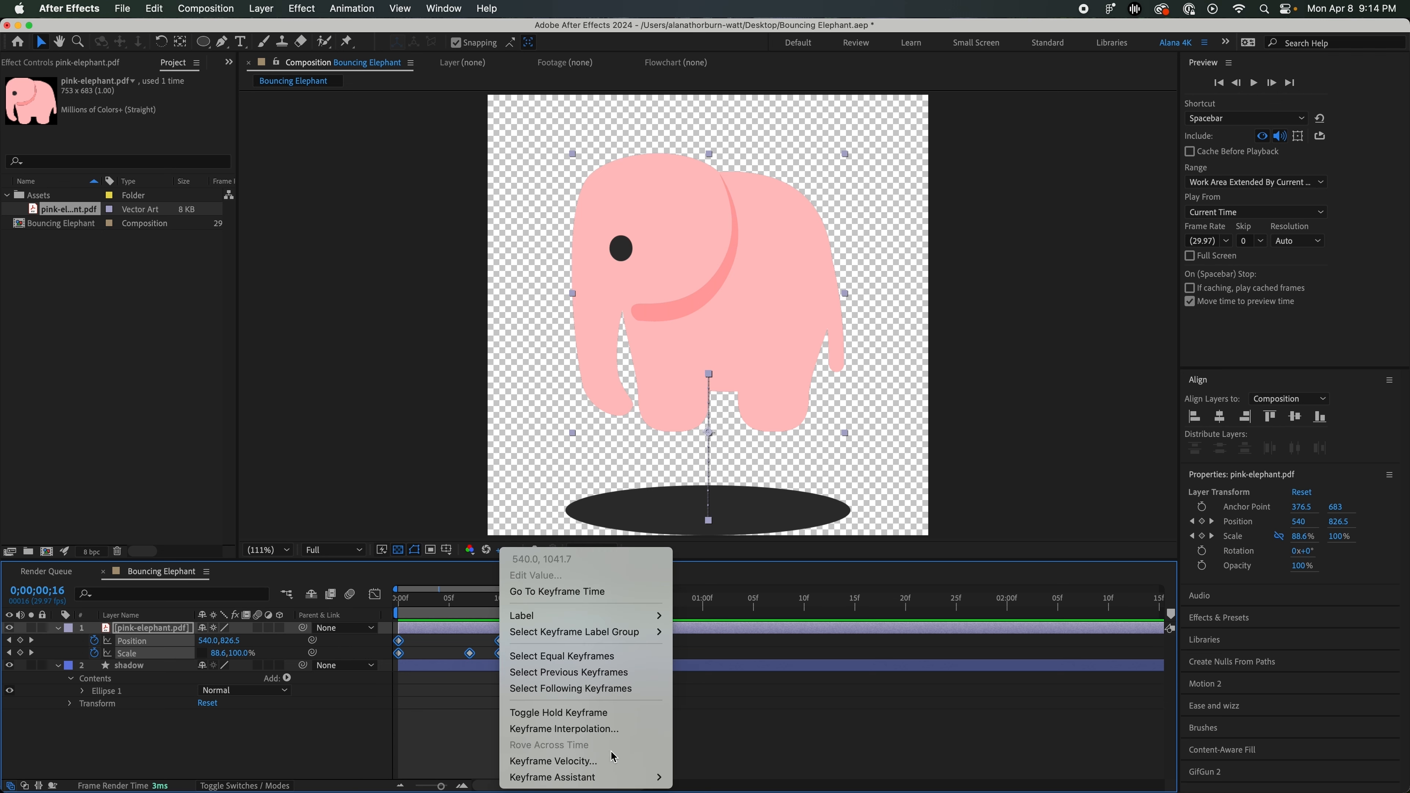
mouse_move(609, 777)
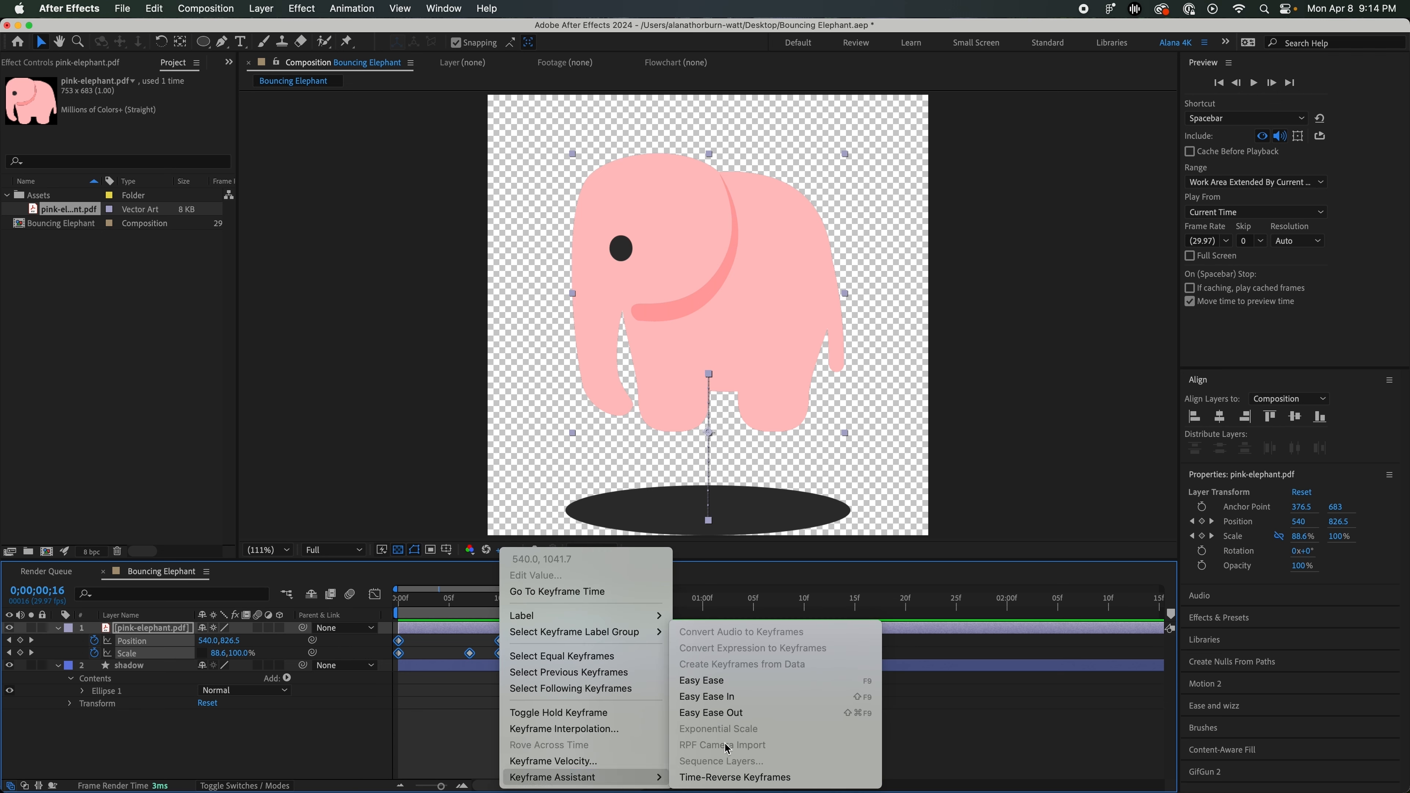
left_click(728, 681)
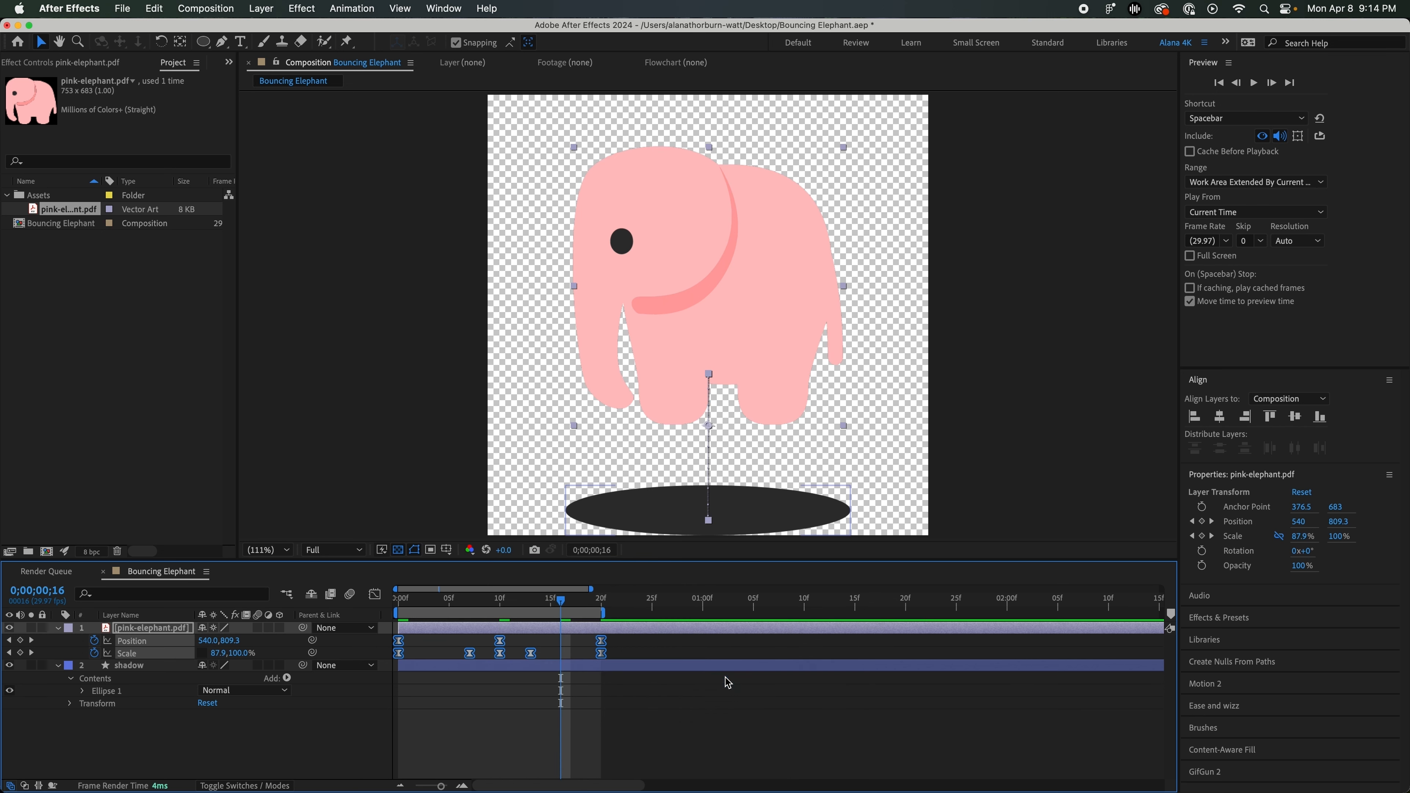
left_click(611, 696)
key("space")
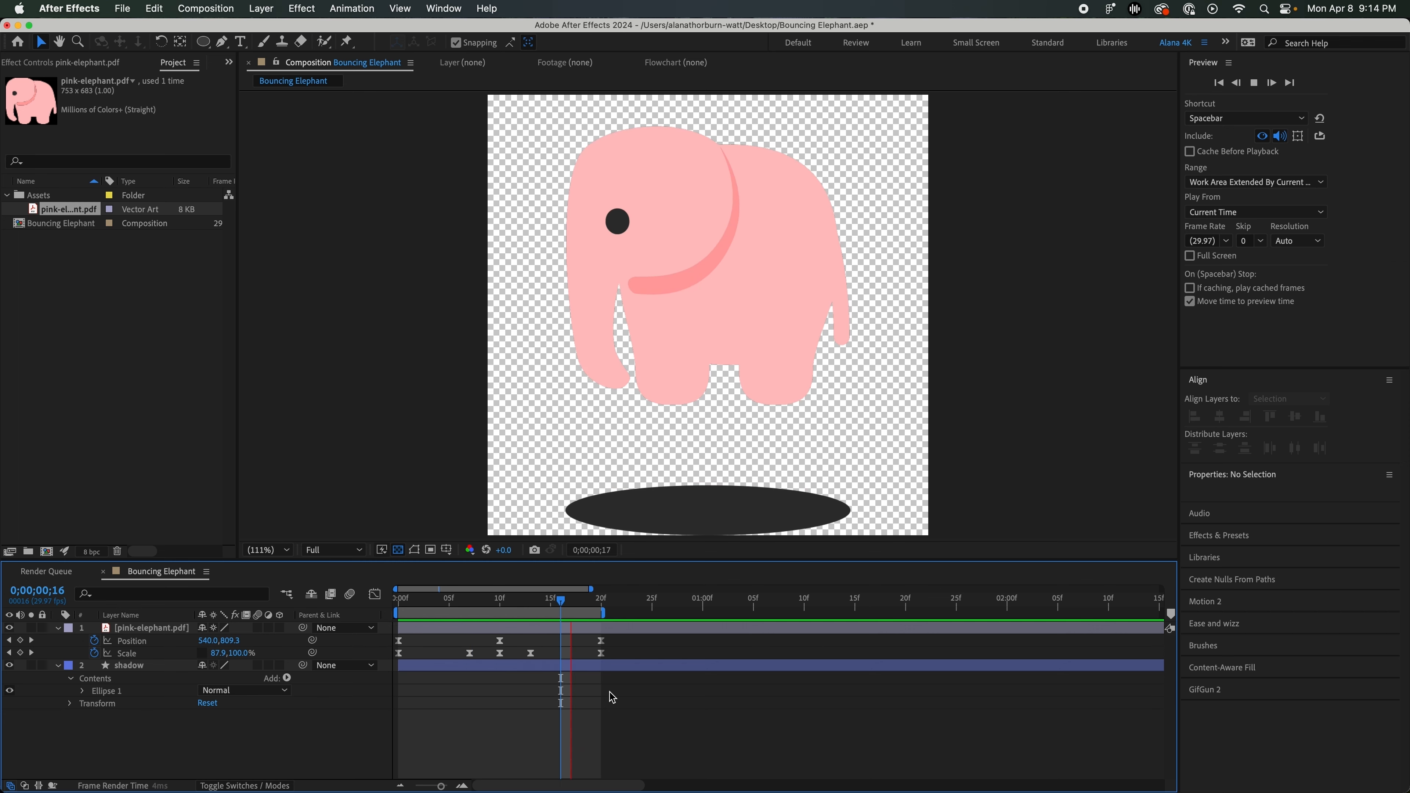
key("space")
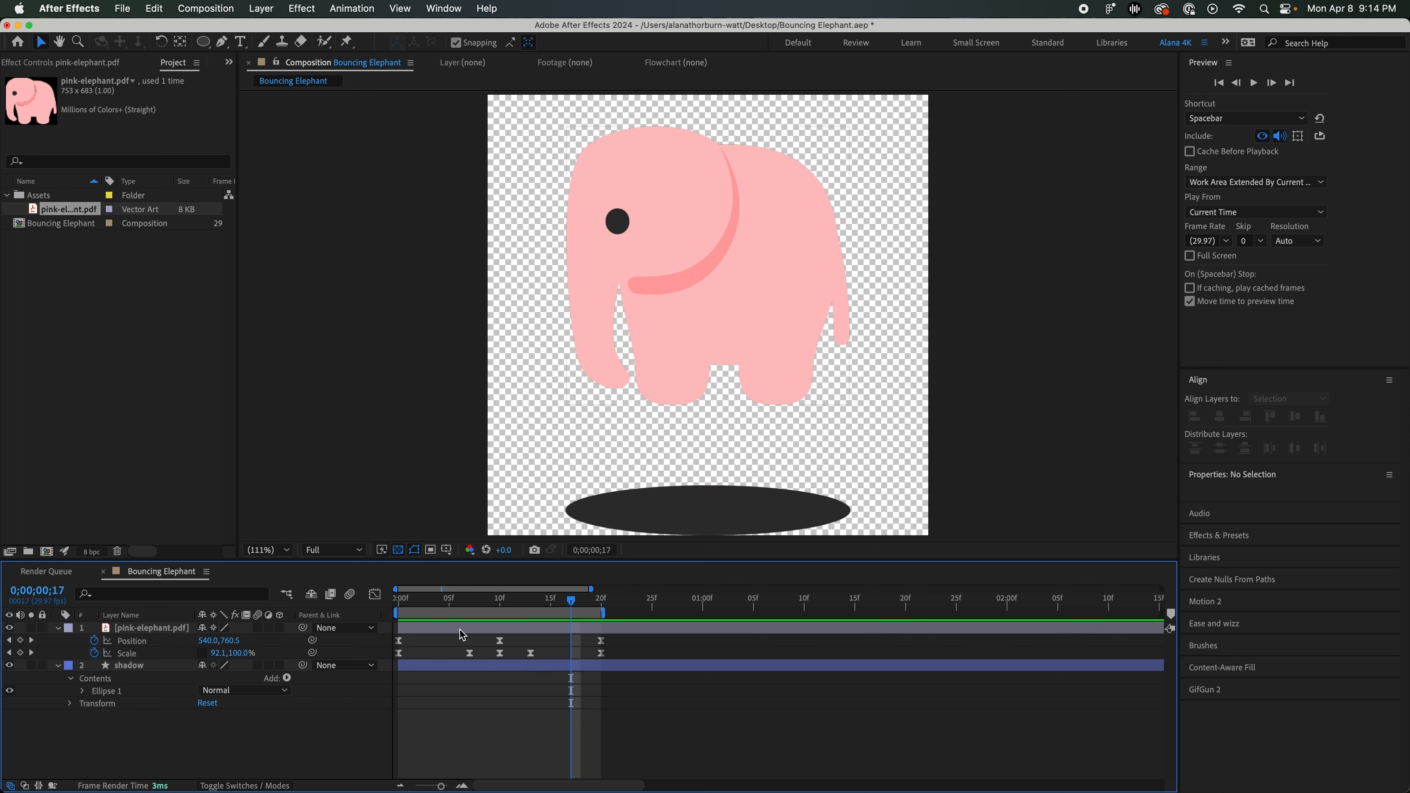
Add Scale keyframes to the shadow layer at 0;00;00;00, 0;00;00;20 and 0;00;00;10
key("Home")
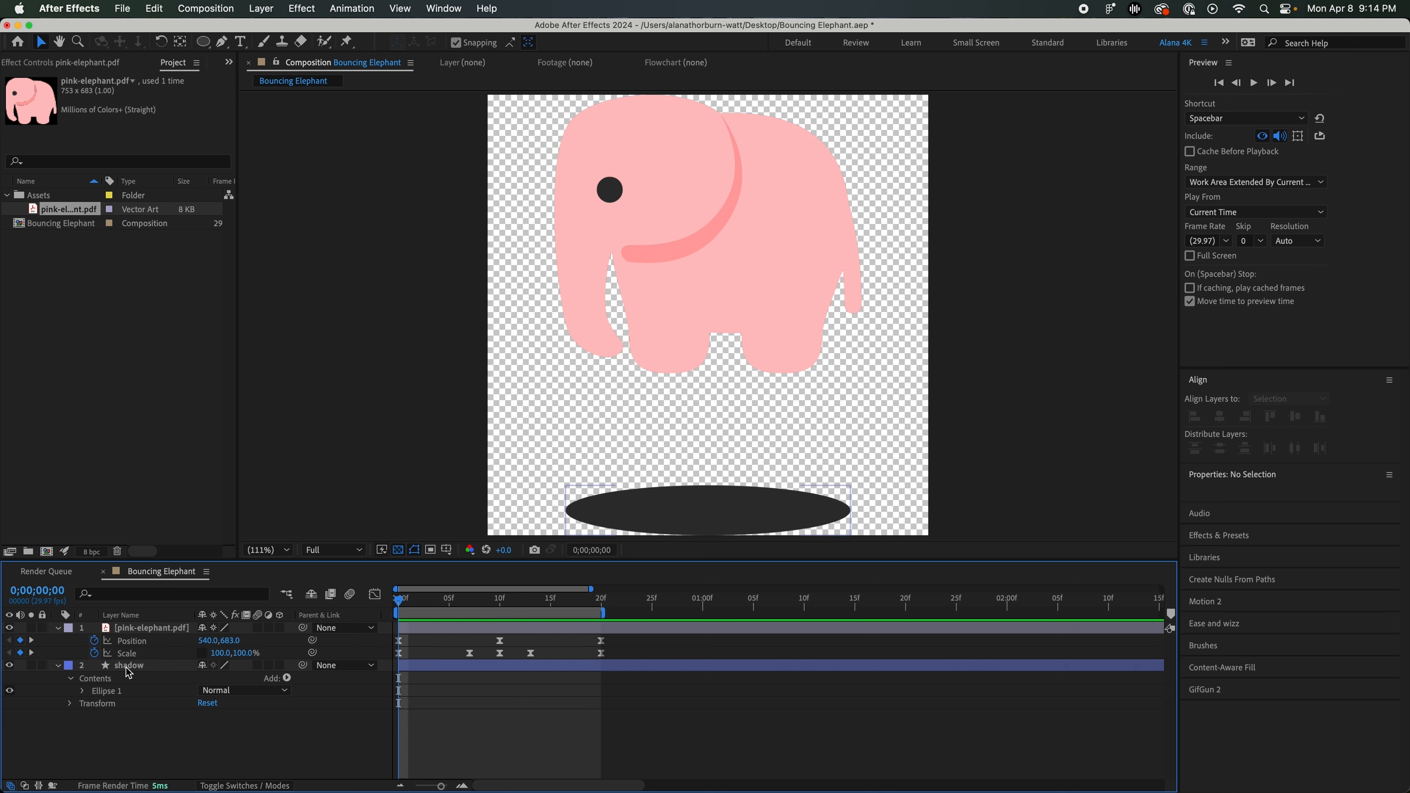
left_click(129, 666)
key("s")
left_click(95, 678)
left_click(605, 602)
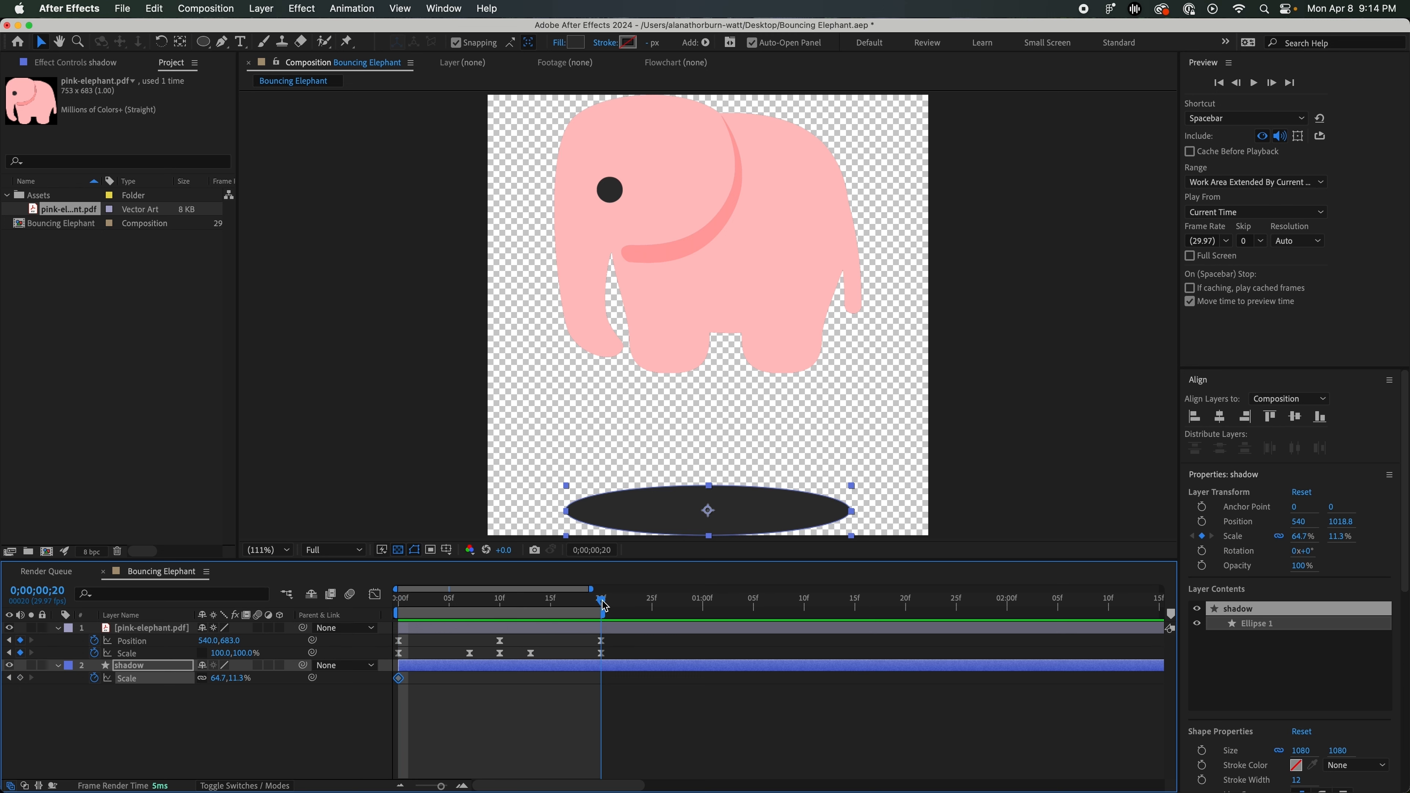
left_click(20, 678)
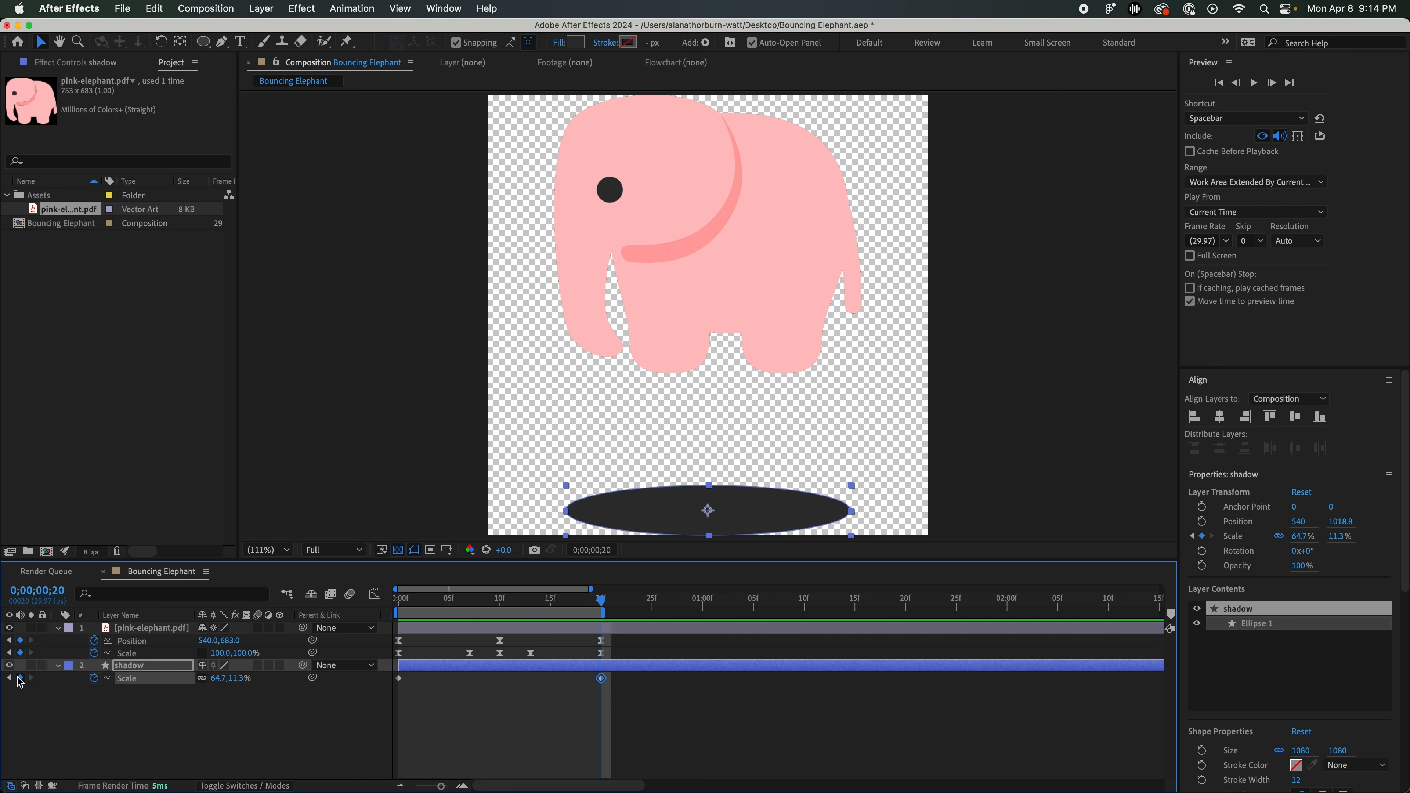
left_click(500, 602)
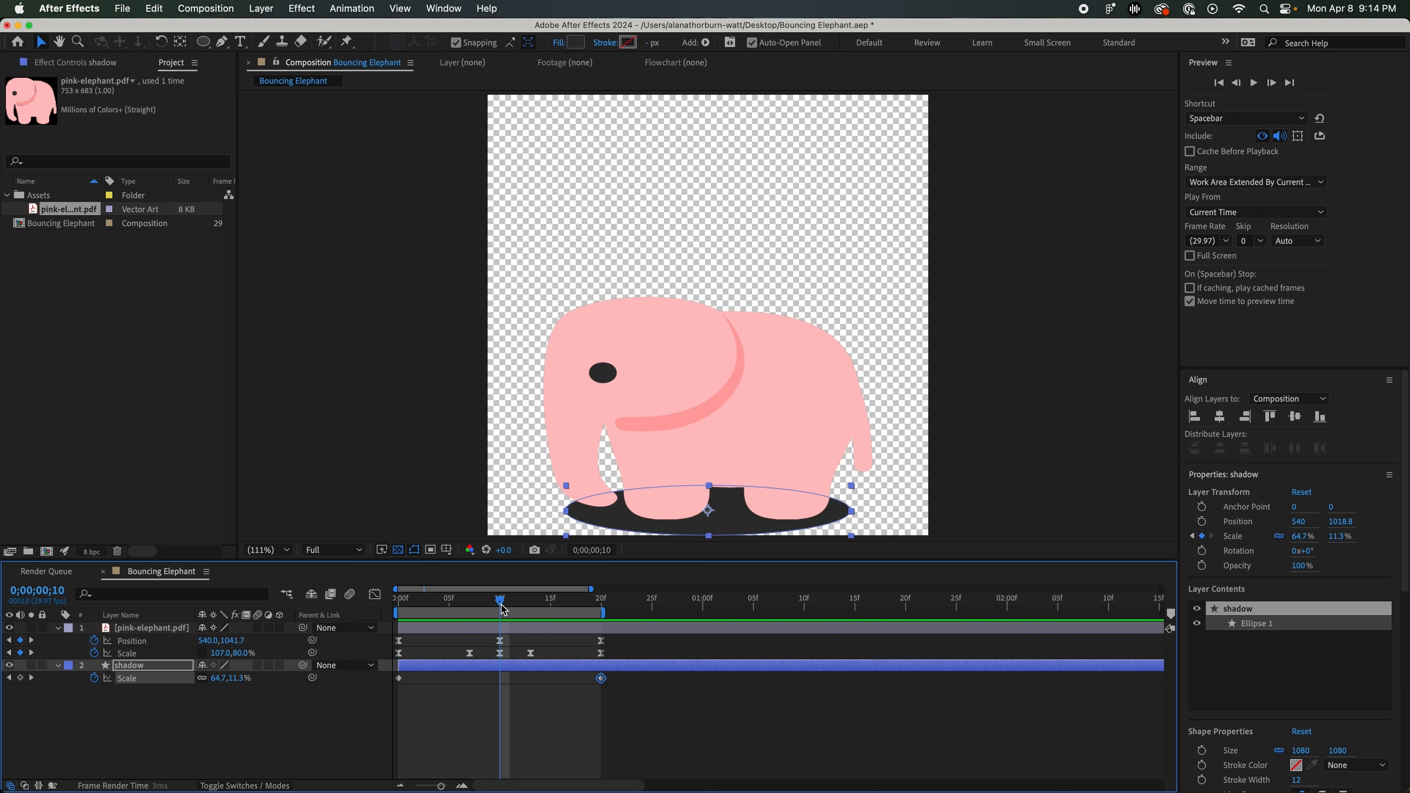
left_click(20, 678)
At the first frame, unlink the shadow's Scale proportions and multiply only its horizontal scale by .45
key("Home")
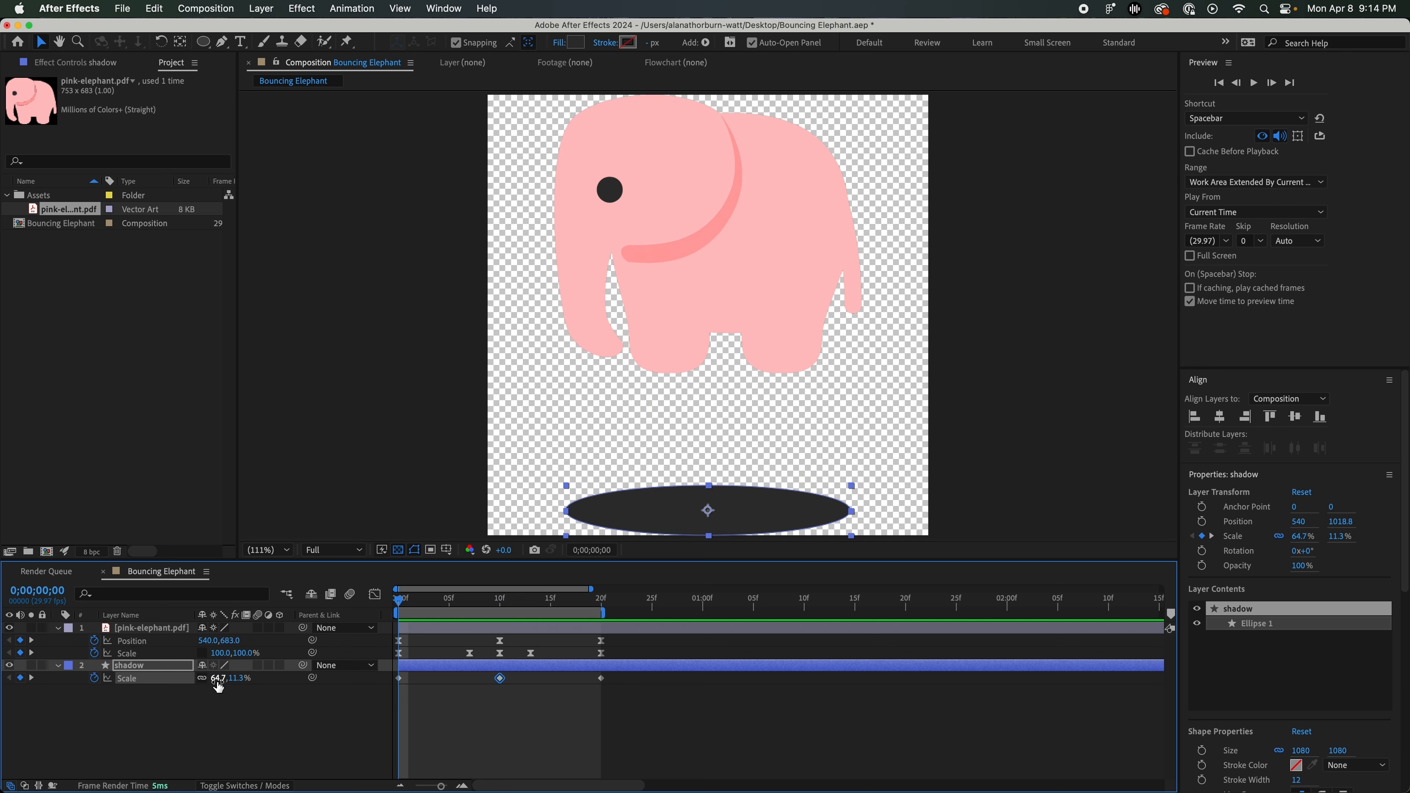
left_click(202, 678)
left_click(219, 678)
left_click(244, 678)
key("Right")
type("*.45")
key("Return")
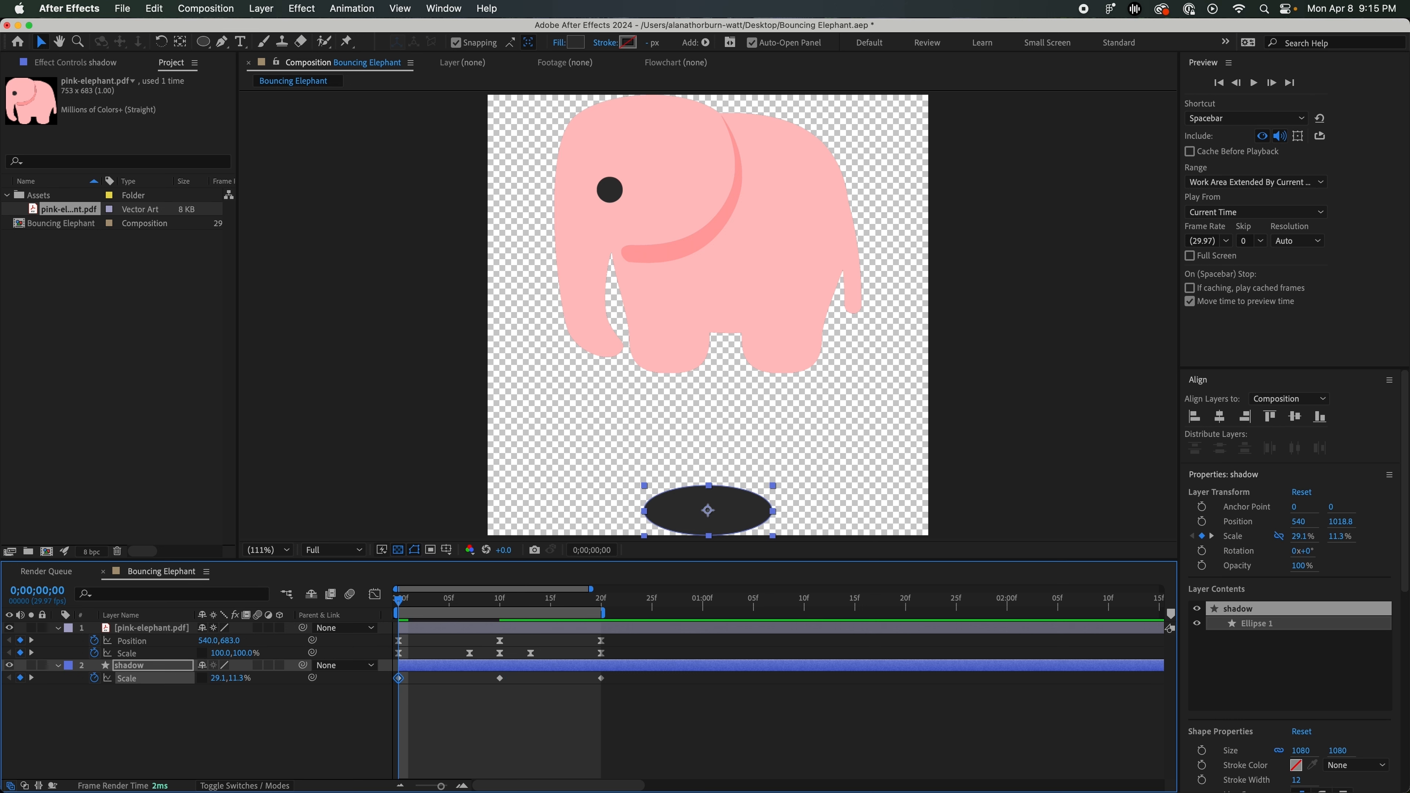
left_click(481, 722)
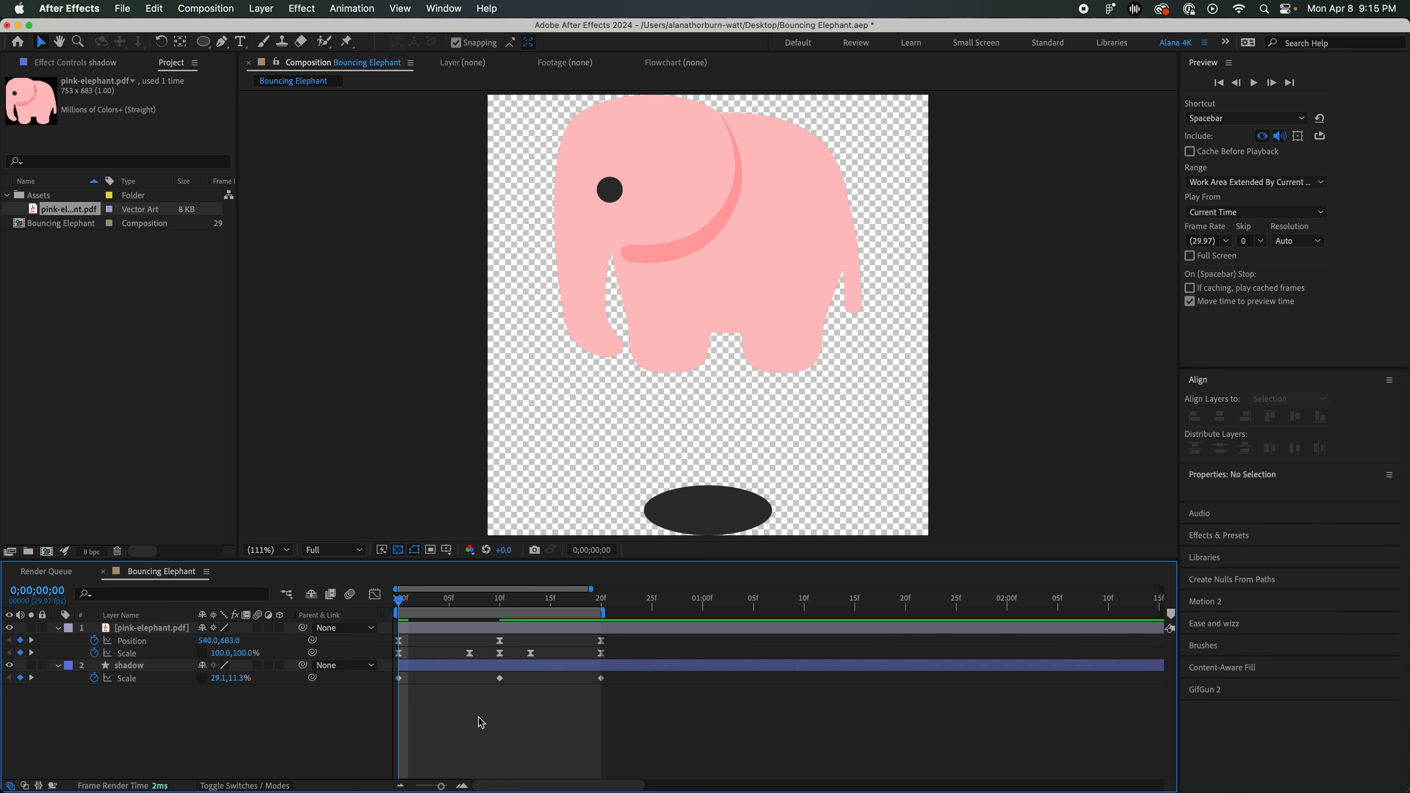
Copy the shadow's first Scale keyframe to 0;00;00;20 so the shadow loops, and preview it
left_click_drag(409, 605, 601, 601)
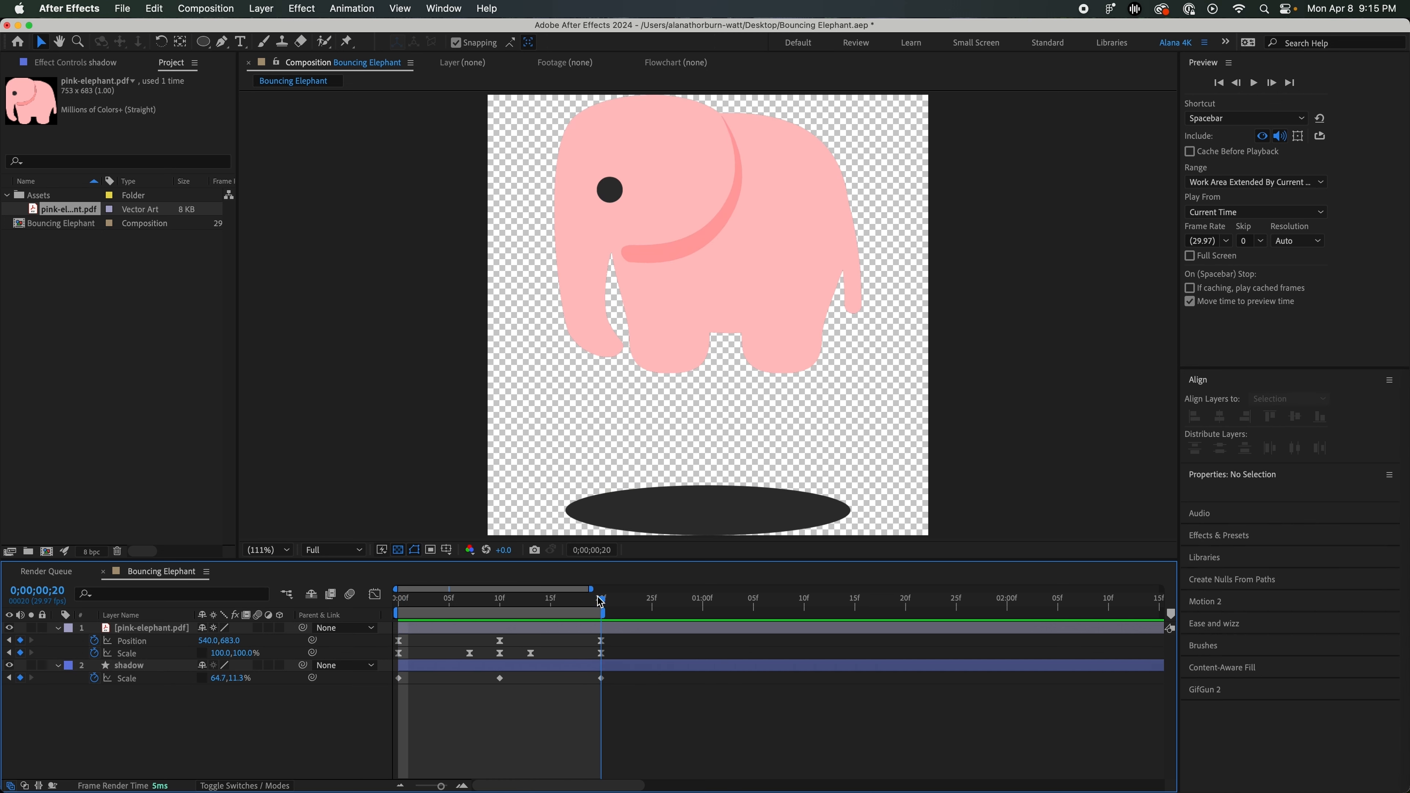
left_click(399, 678)
key("super+v")
left_click(672, 716)
key("space")
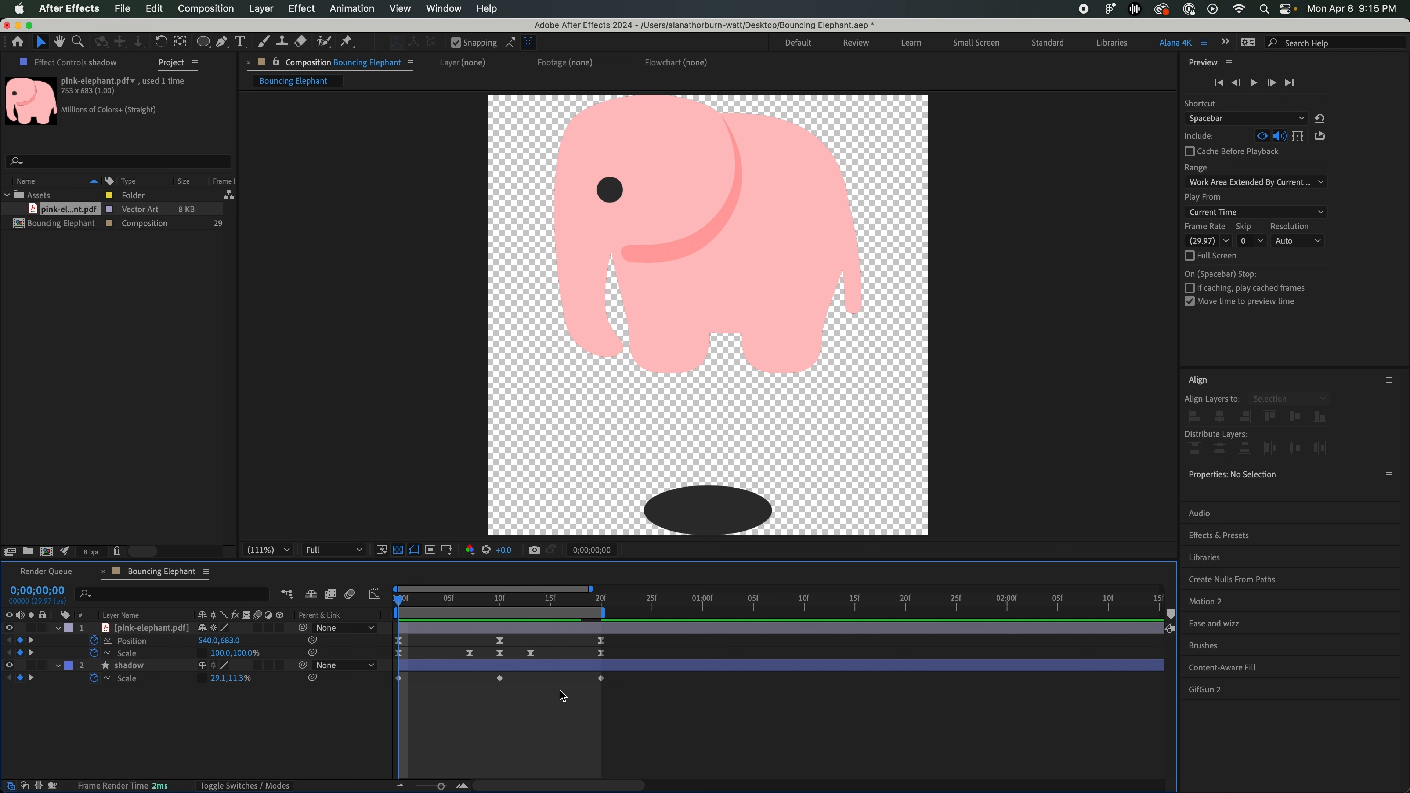
Apply Easy Ease to all three of the shadow's Scale keyframes, and preview the full animation
left_click_drag(615, 695, 383, 669)
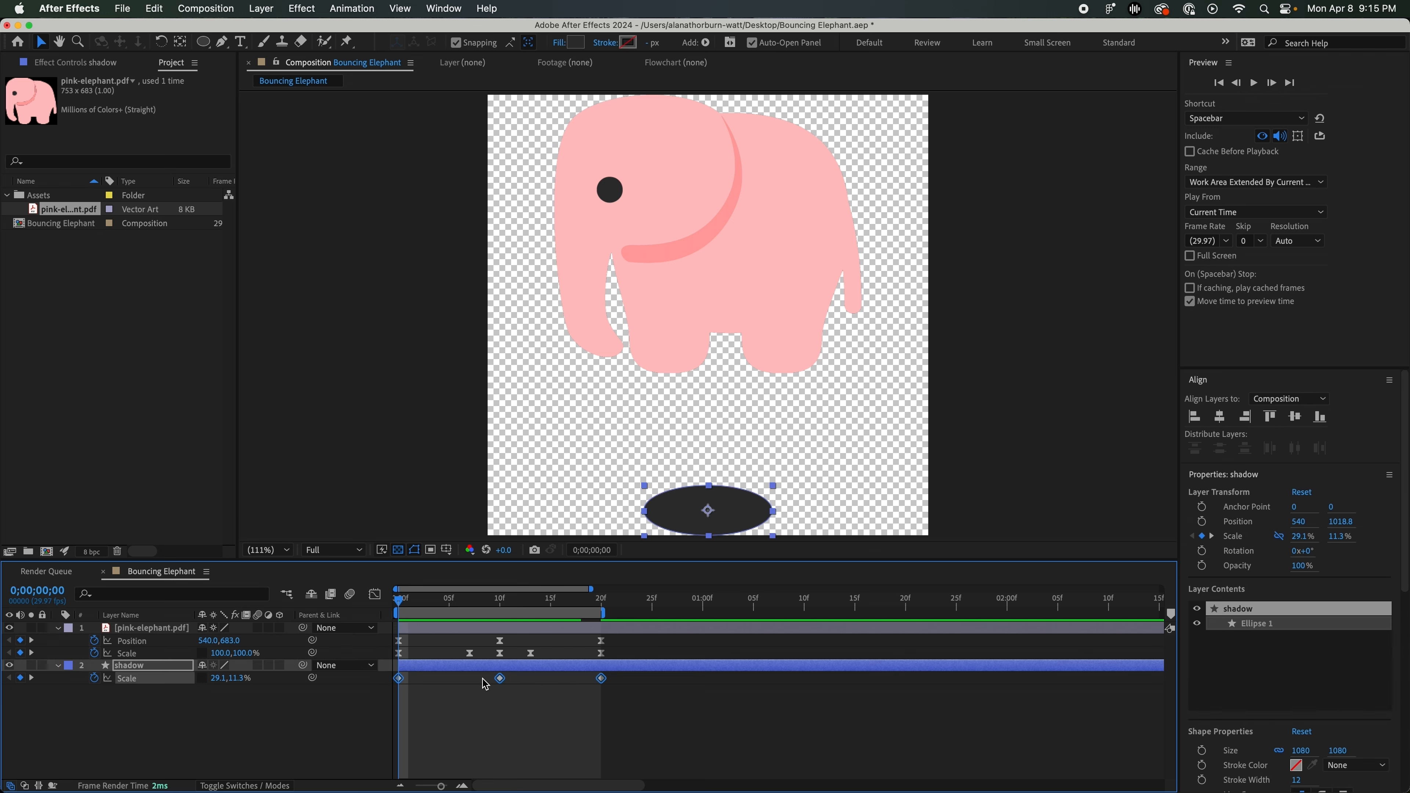
right_click(500, 679)
mouse_move(589, 777)
left_click(722, 688)
left_click(574, 727)
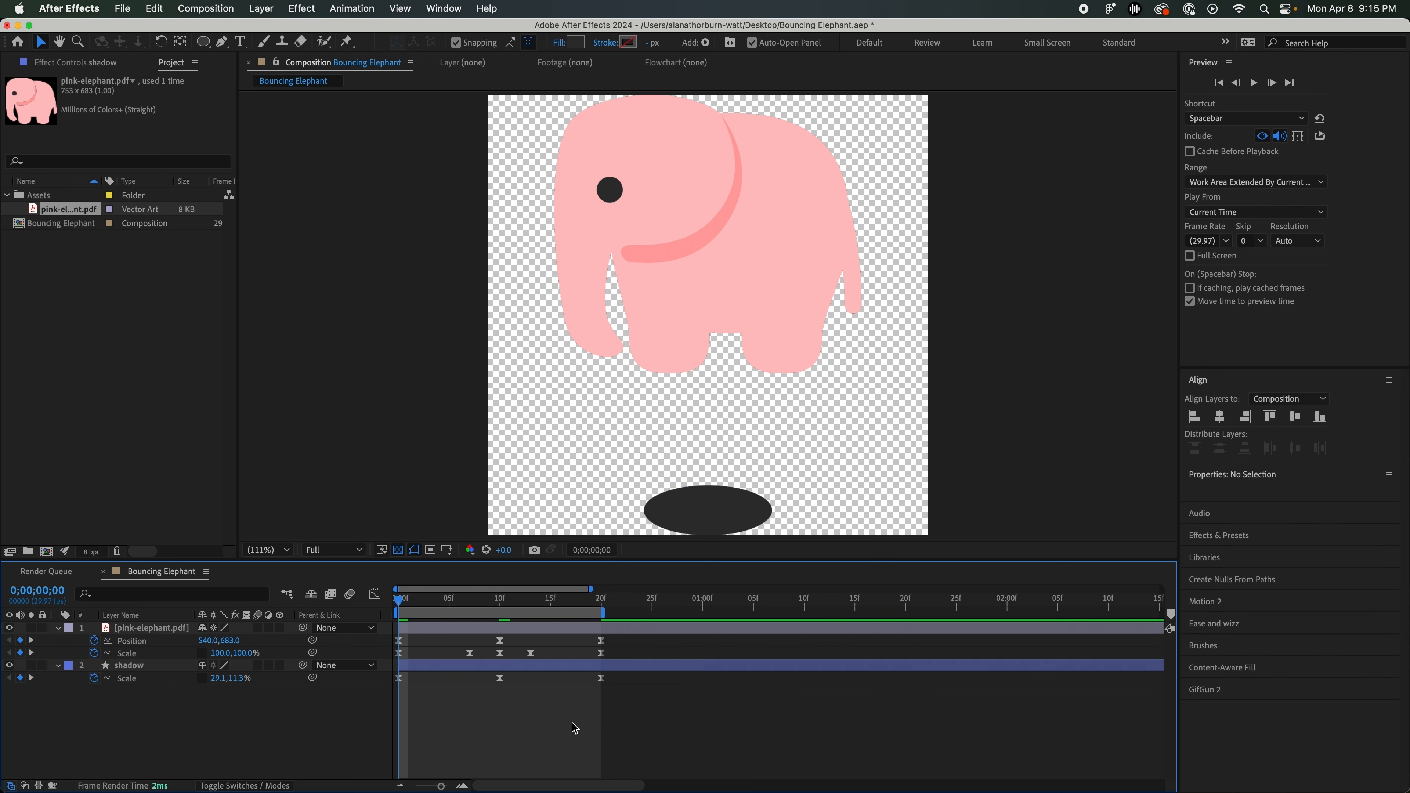
key("space")
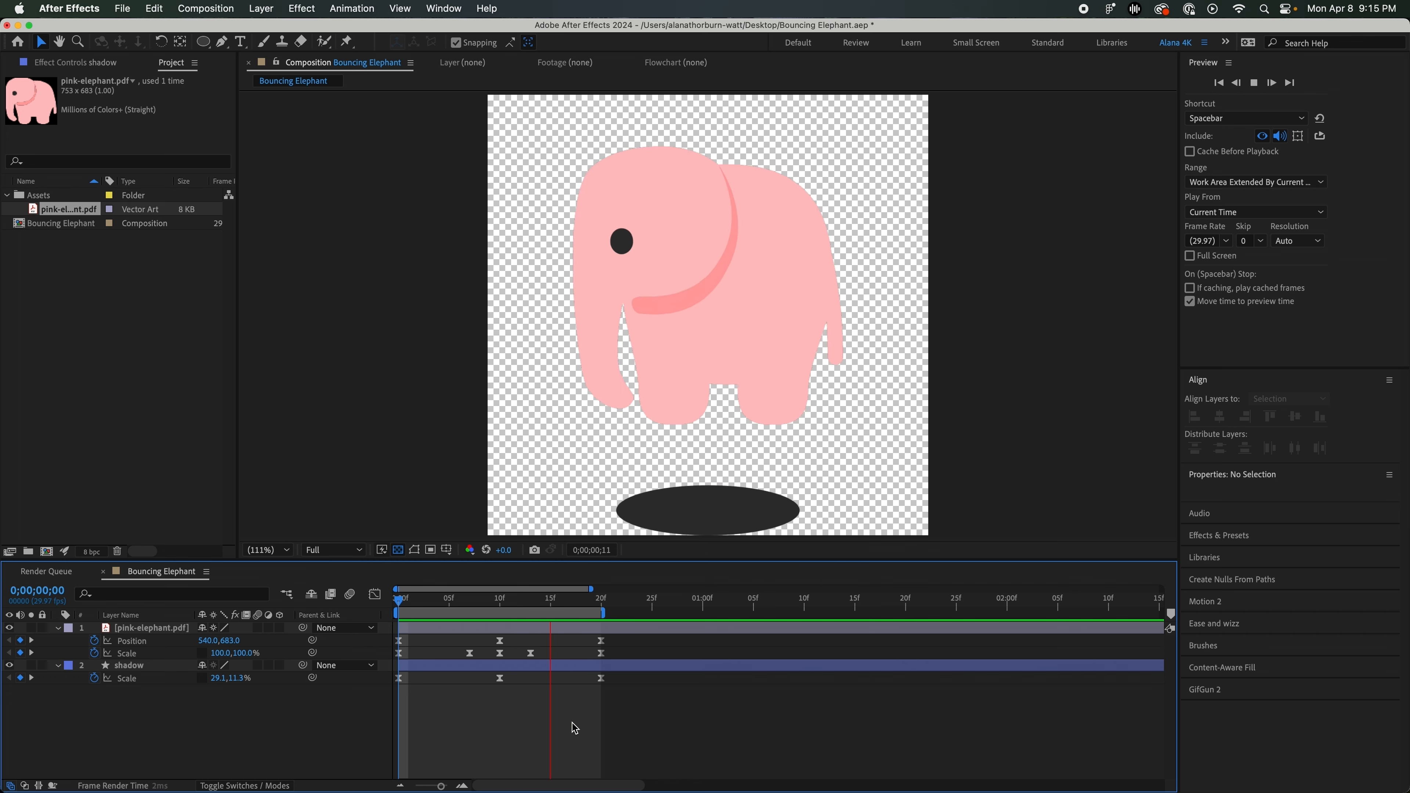
key("space")
left_click_drag(418, 601, 386, 604)
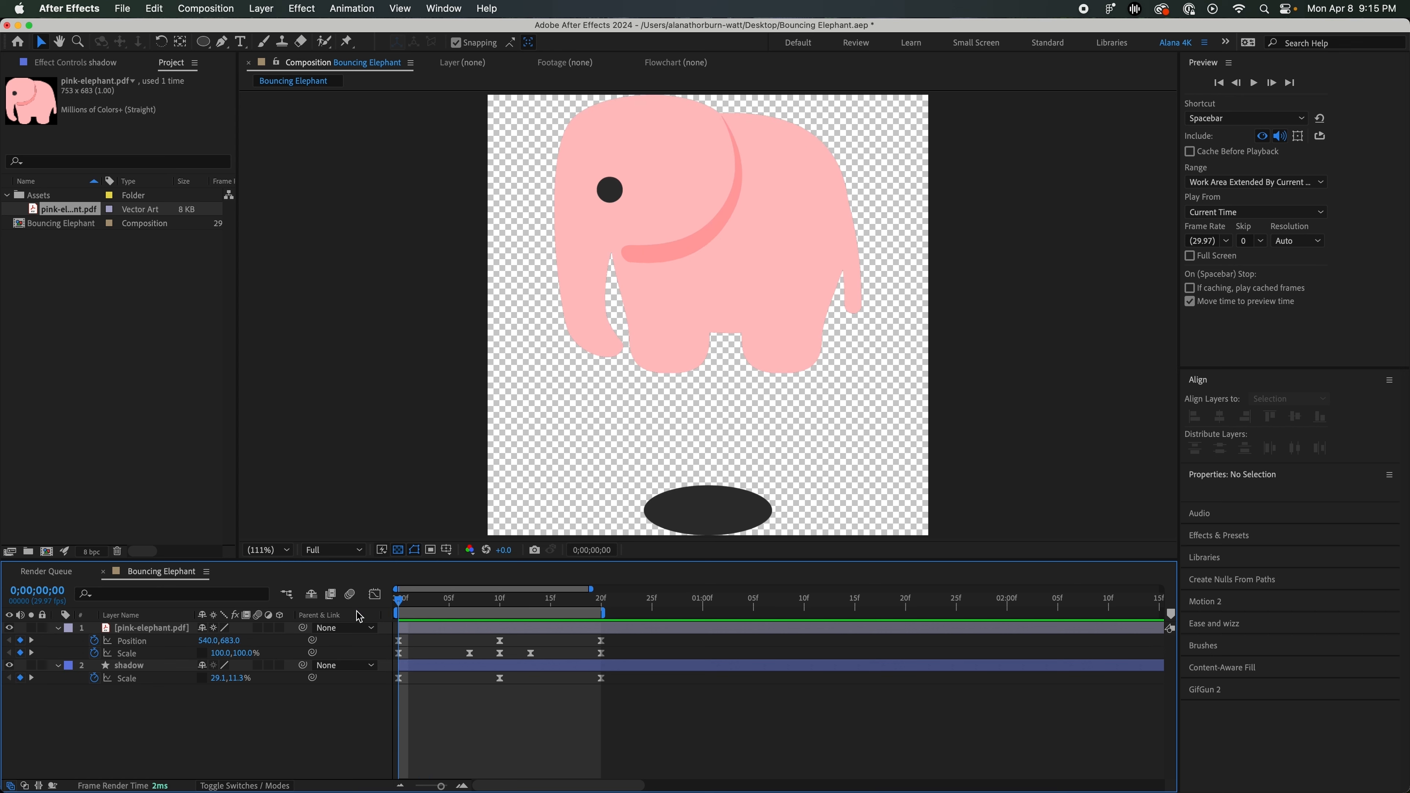
Send the Bouncing Elephant composition to the Adobe Media Encoder queue
left_click(220, 7)
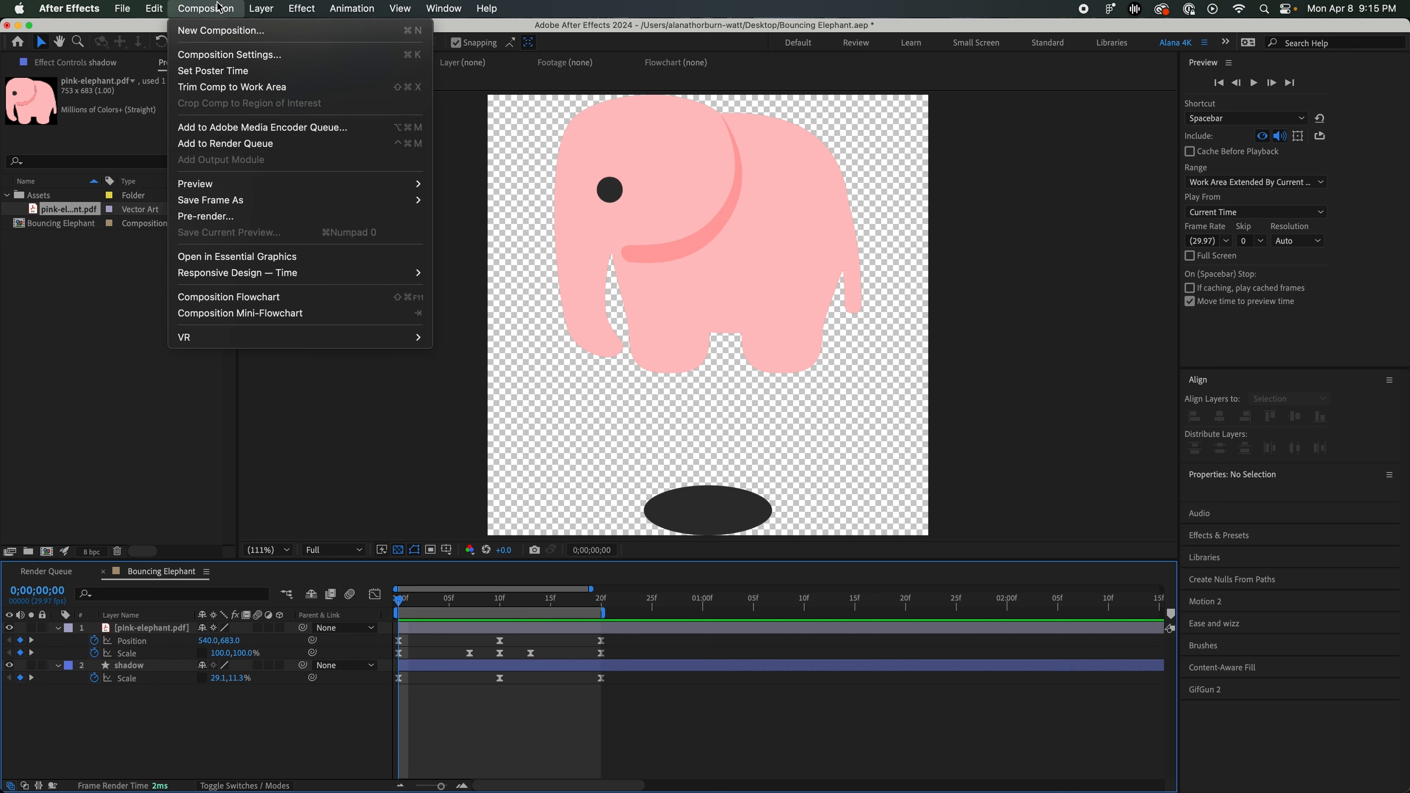
left_click(236, 128)
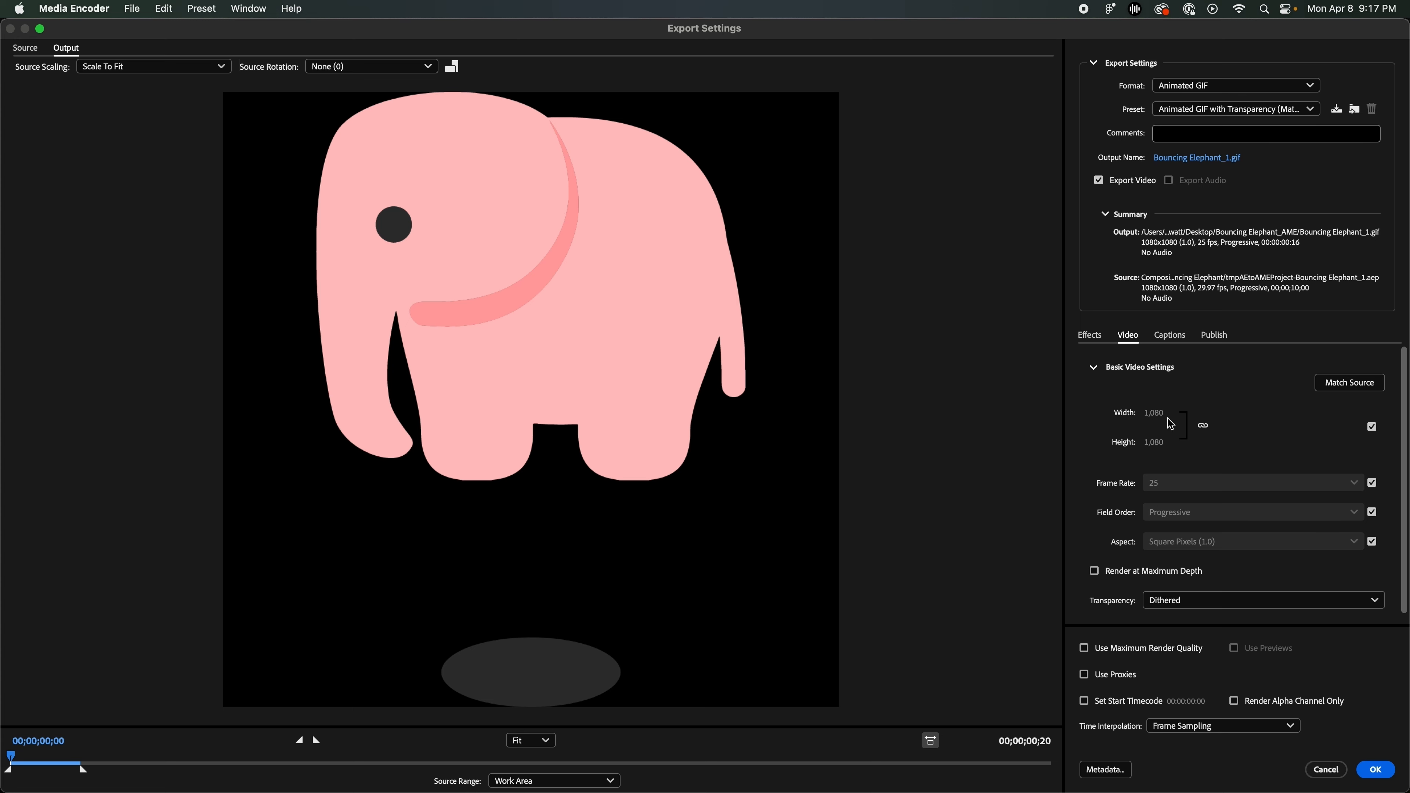
In the Media Encoder export settings, set the GIF's output size to 128 × 128 and view the output at 100%
left_click(1372, 426)
left_click(1152, 413)
type("128")
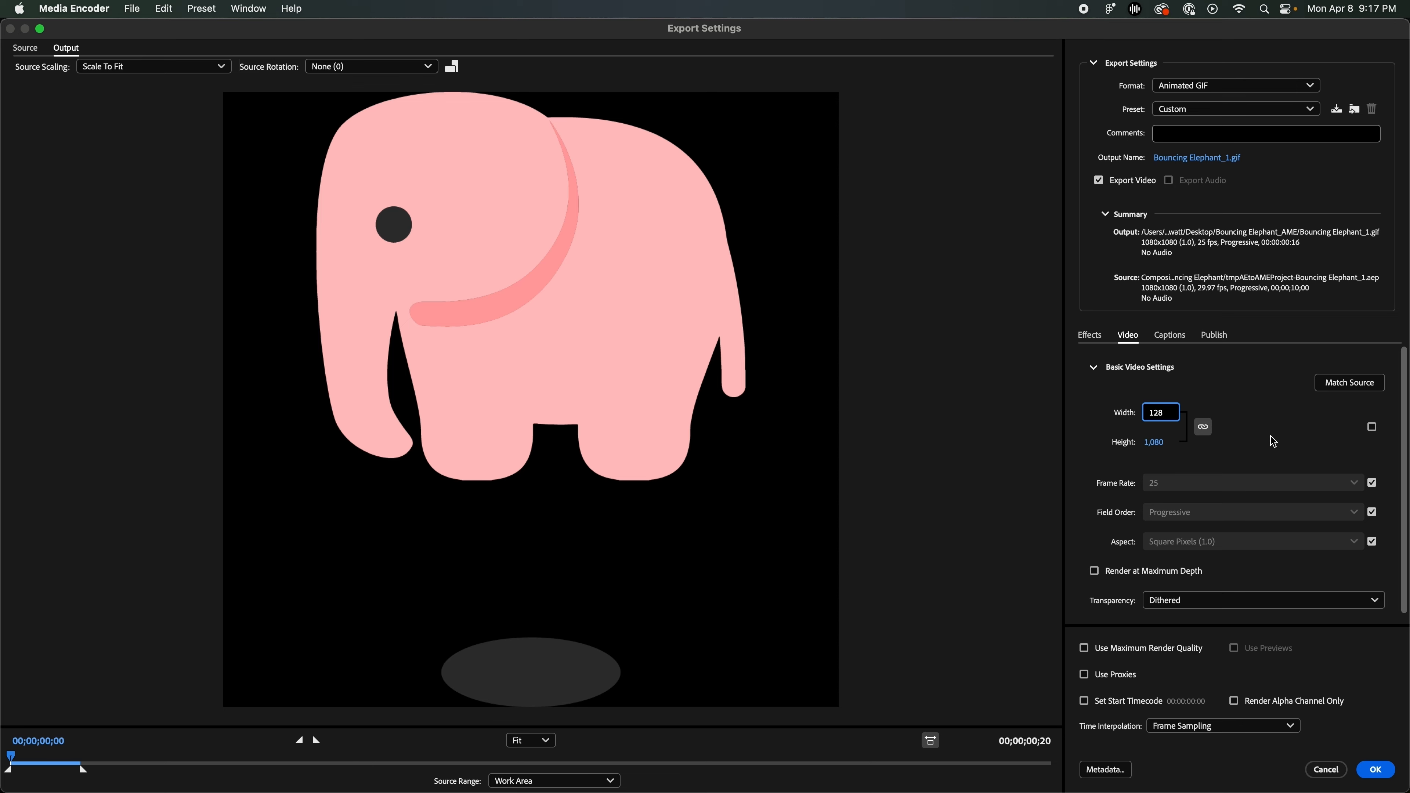
left_click(1288, 442)
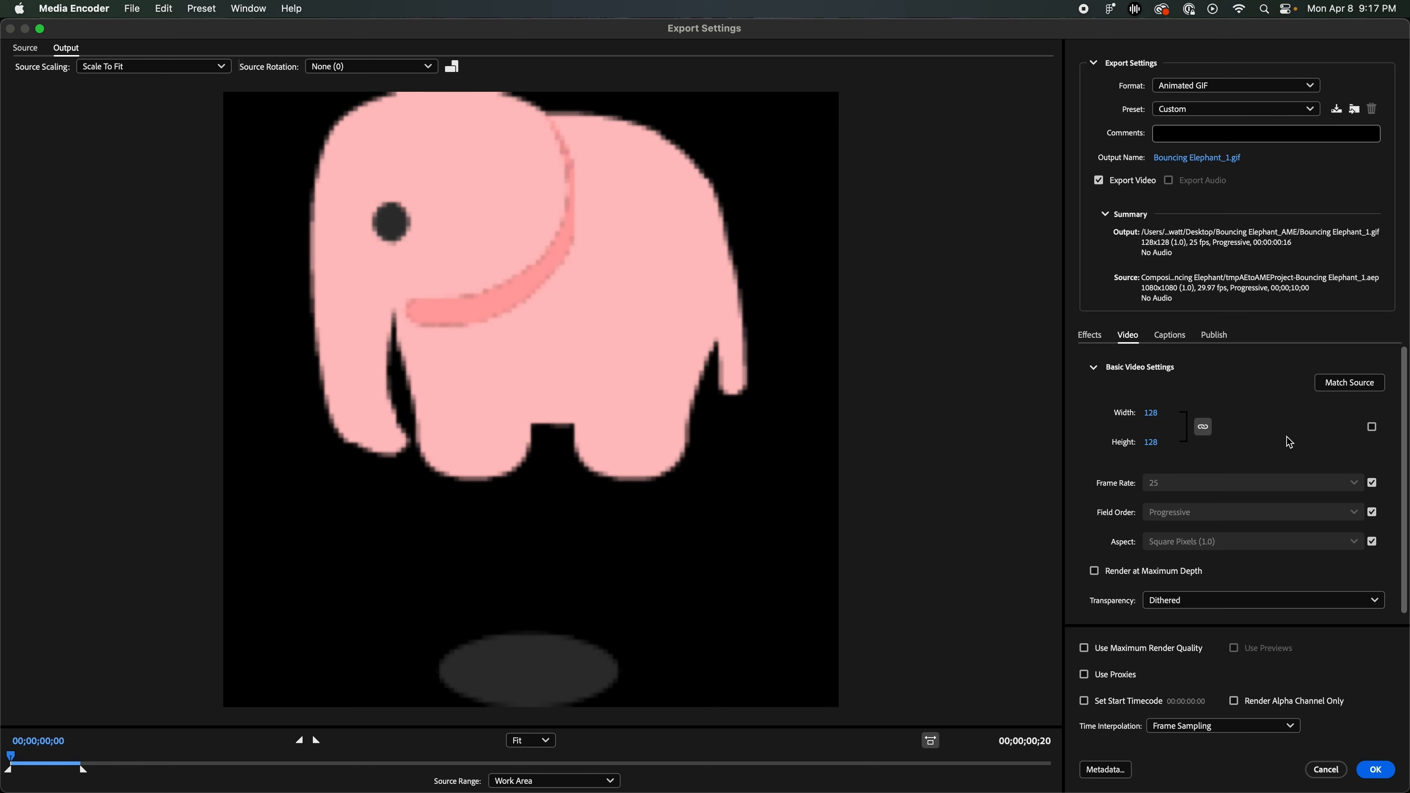
left_click(531, 740)
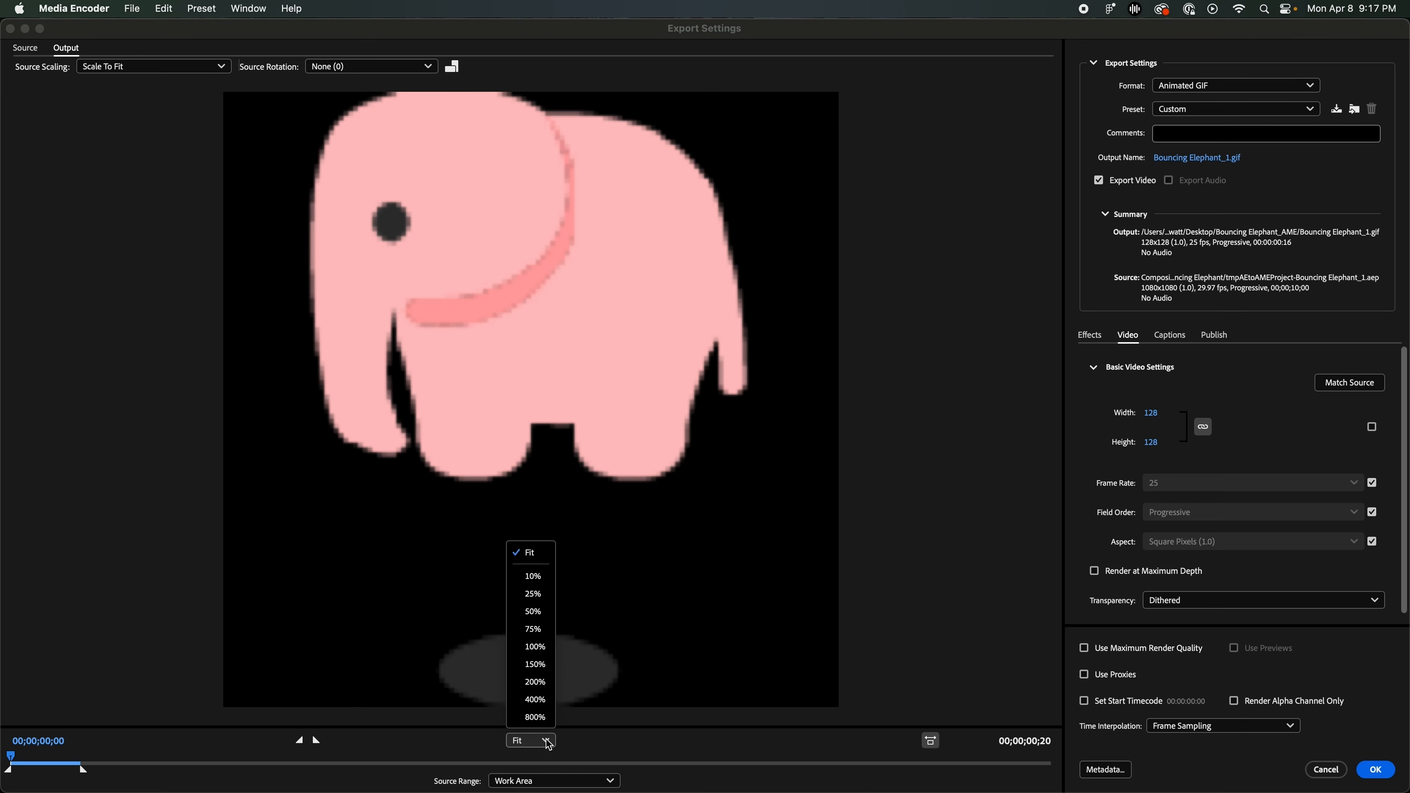
left_click(545, 653)
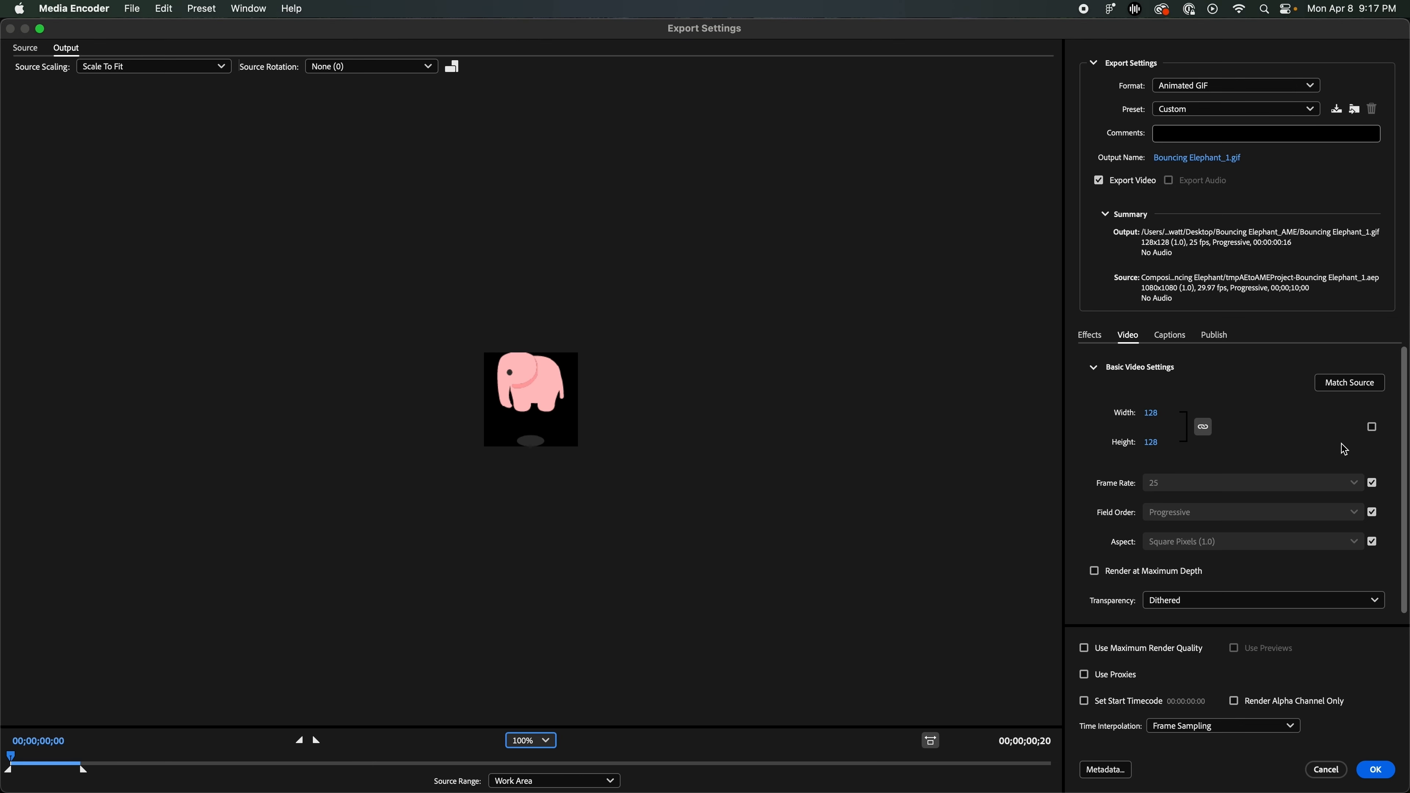
Unlock the GIF's frame rate from the source and set it to 50
left_click(1371, 482)
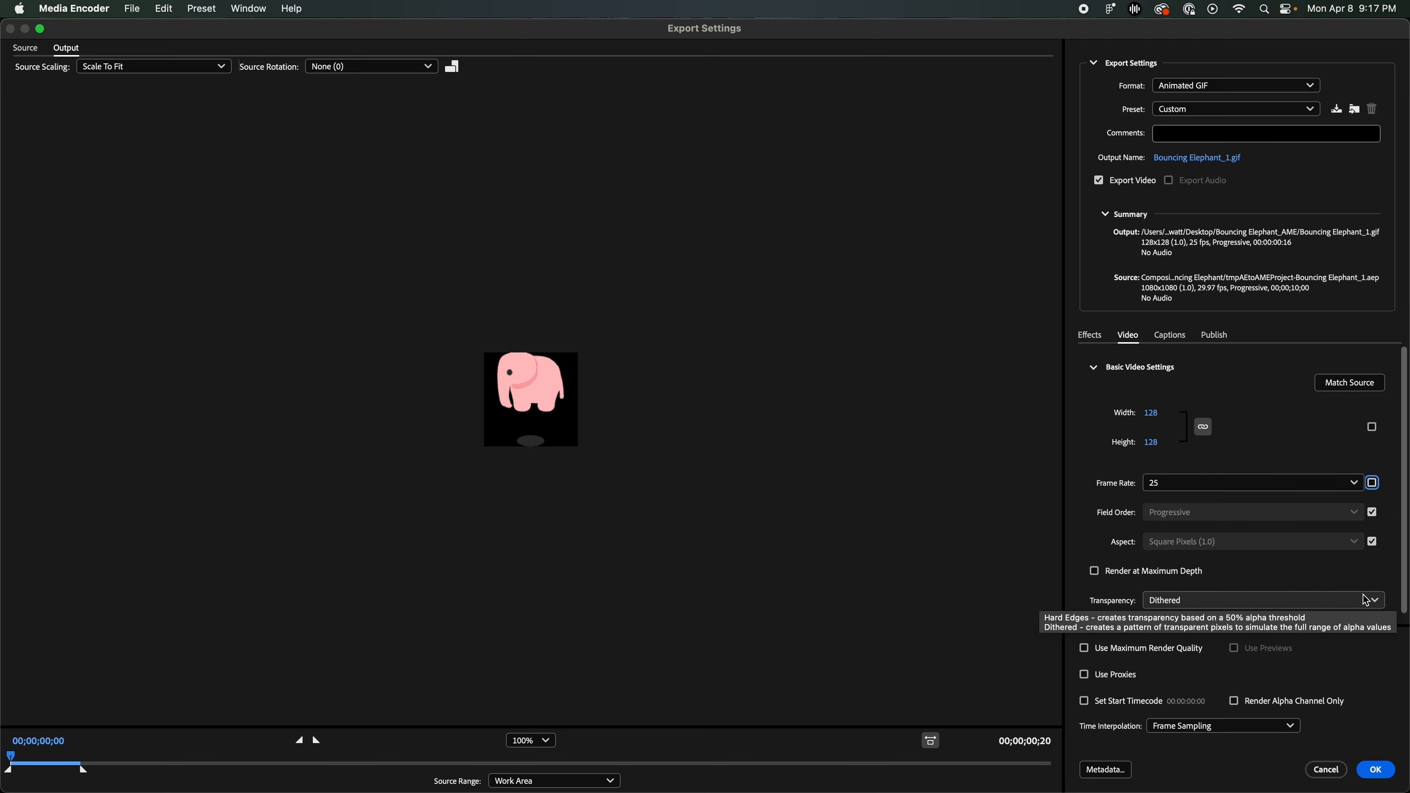
left_click(1361, 482)
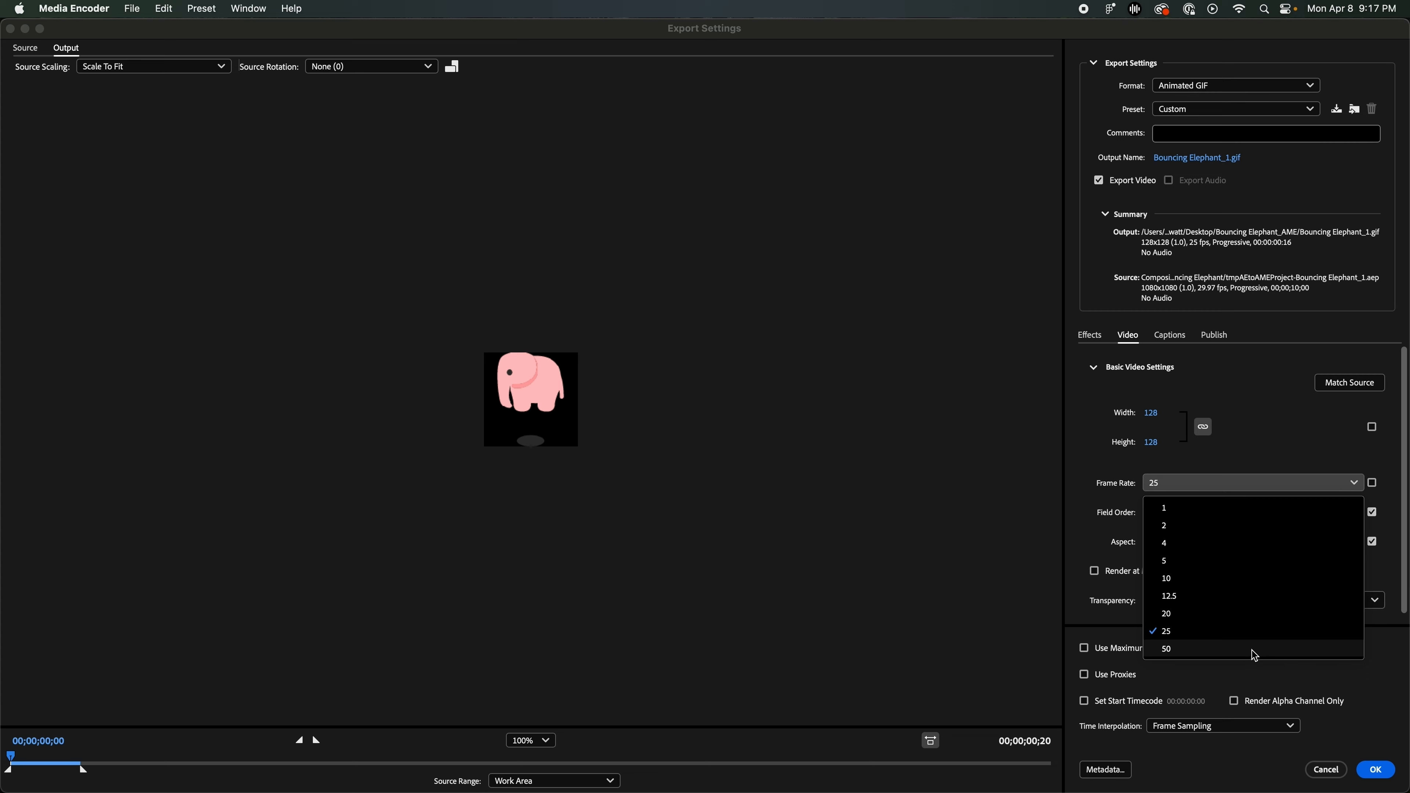
left_click(1254, 655)
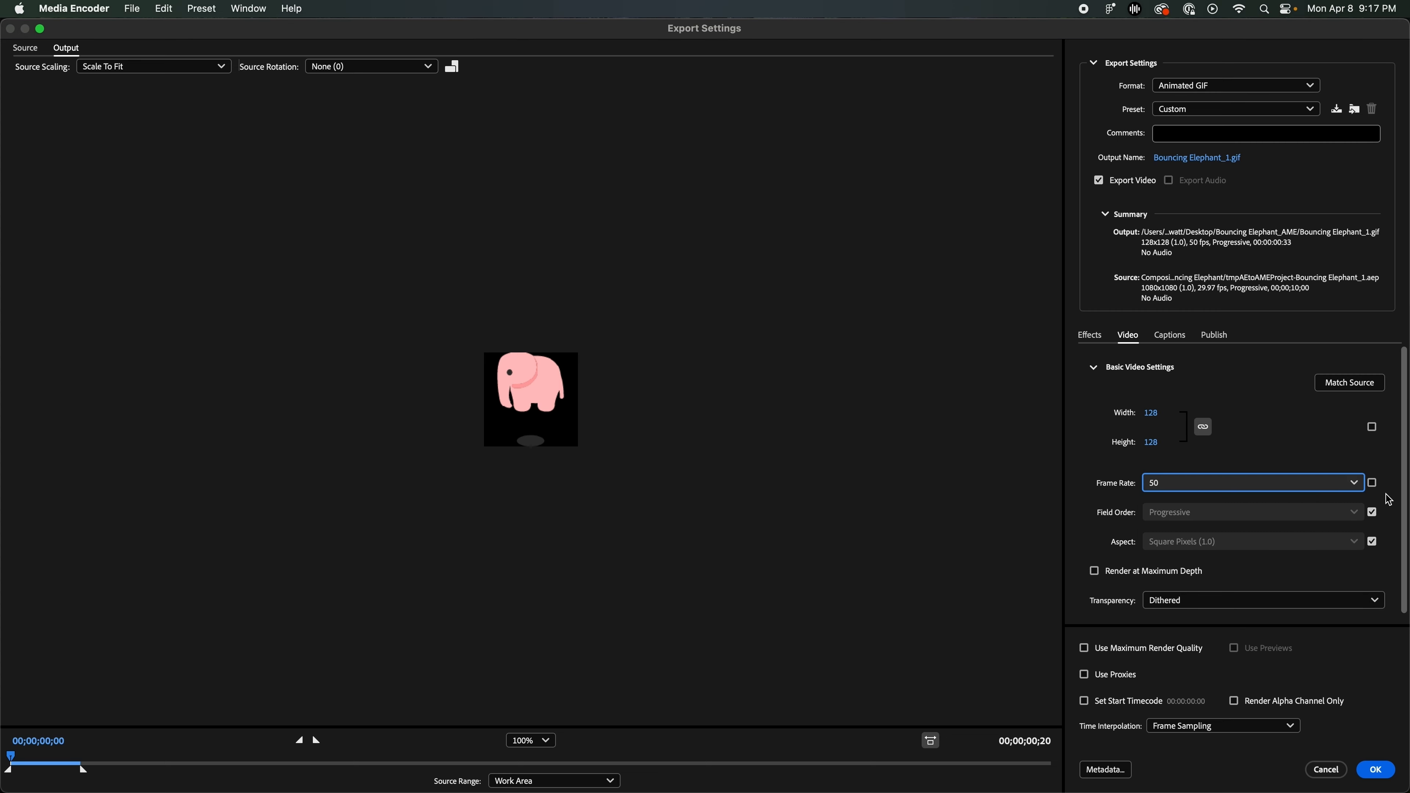
Save the output to the Desktop as bouncing-elephant.gif, accept the export settings and render the queue
left_click(1184, 159)
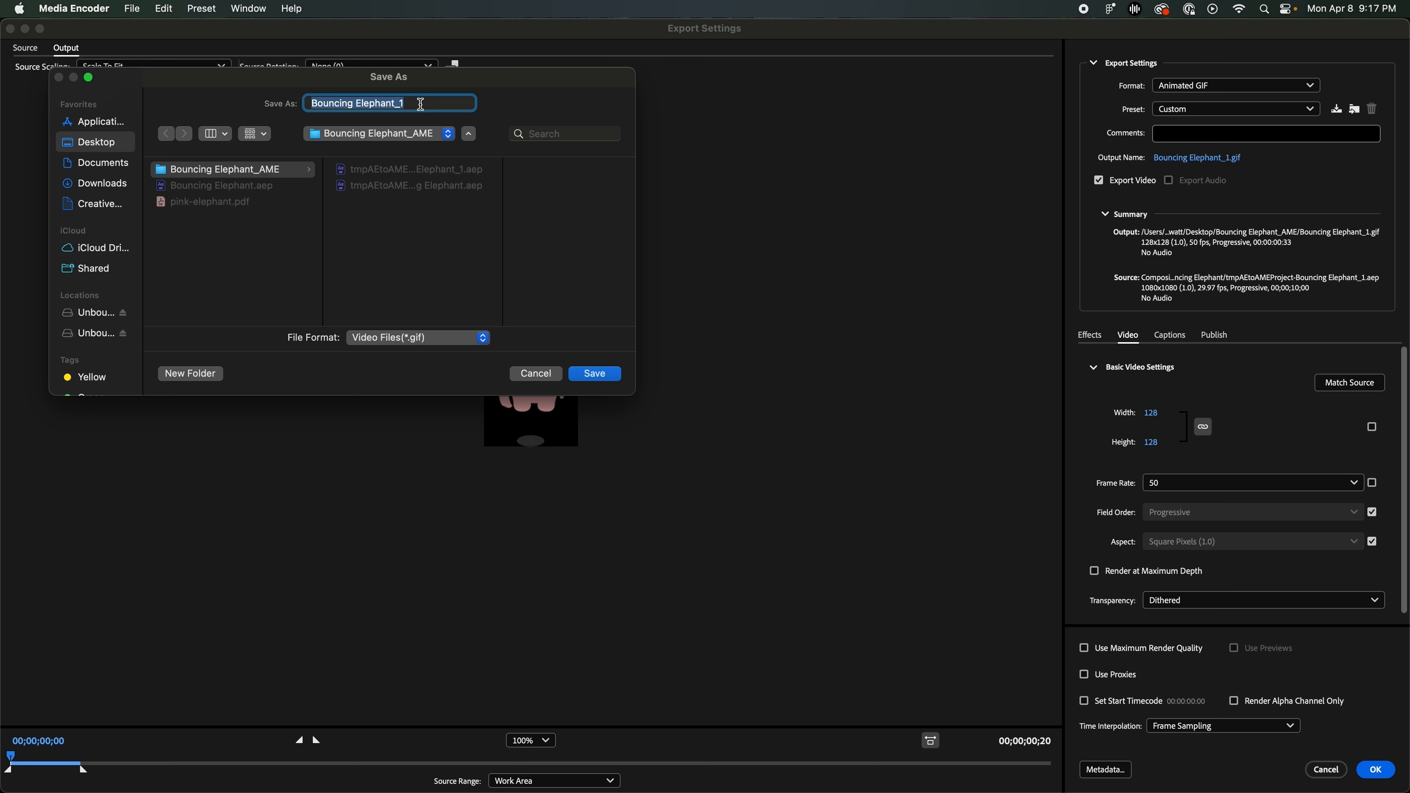
left_click(96, 143)
type("bo")
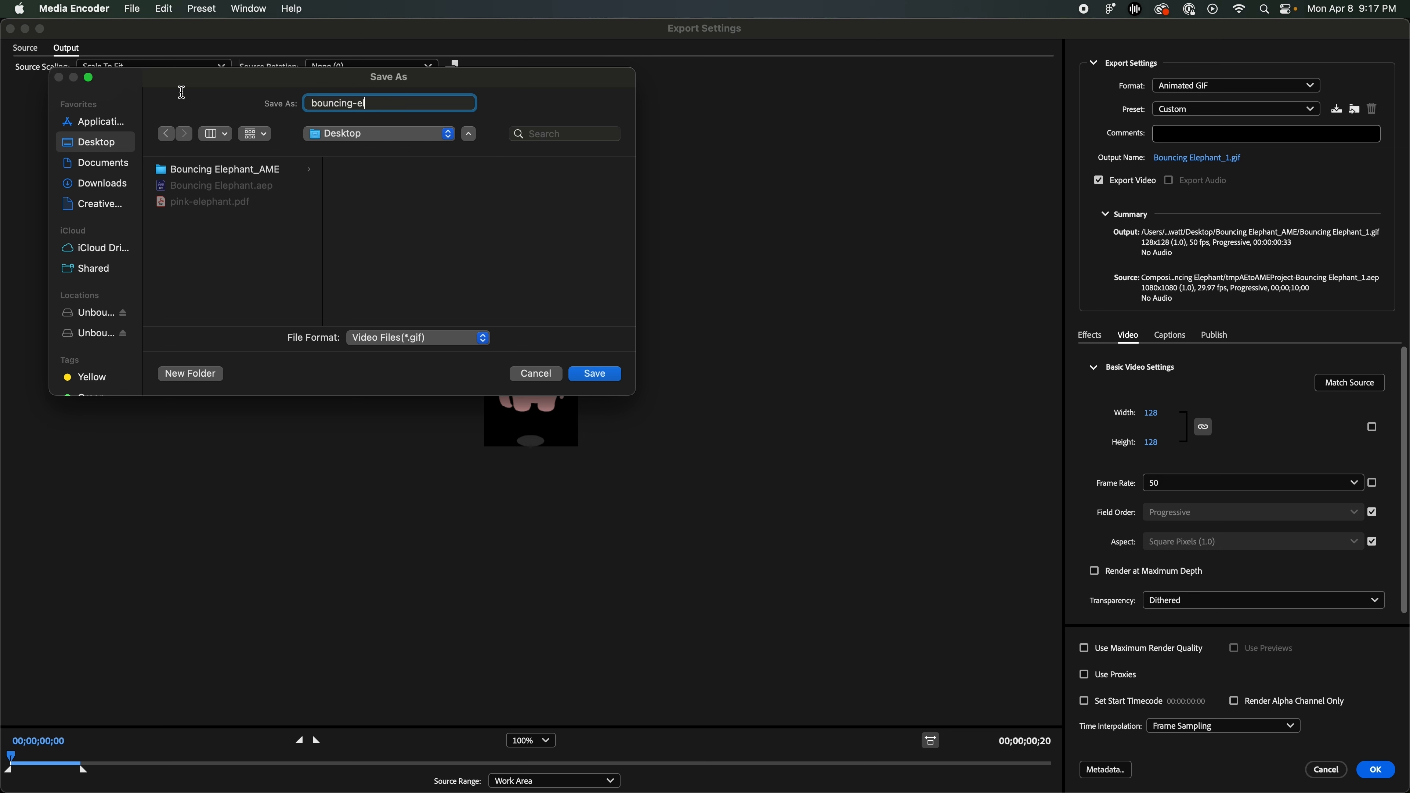
key("Return")
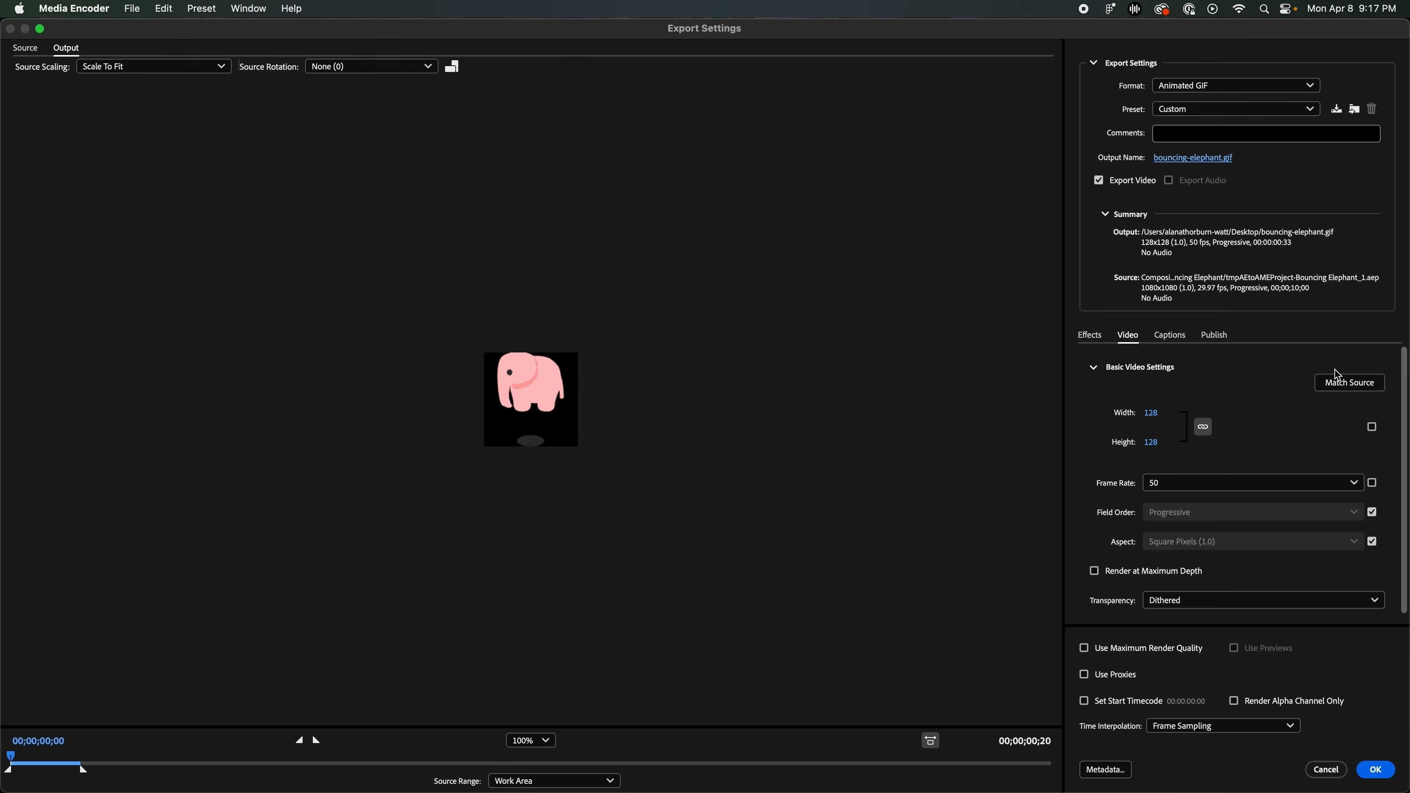
left_click(1375, 769)
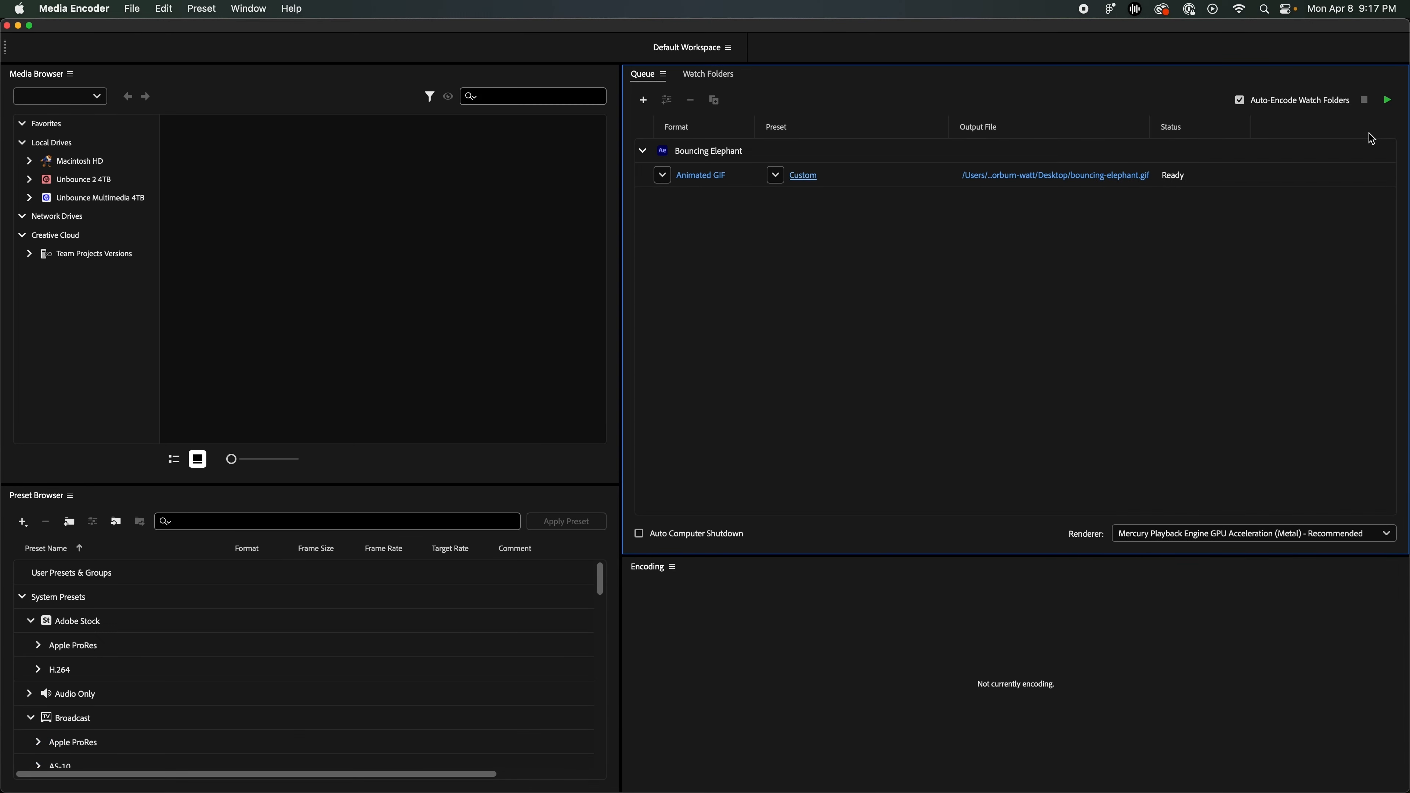
left_click(1388, 101)
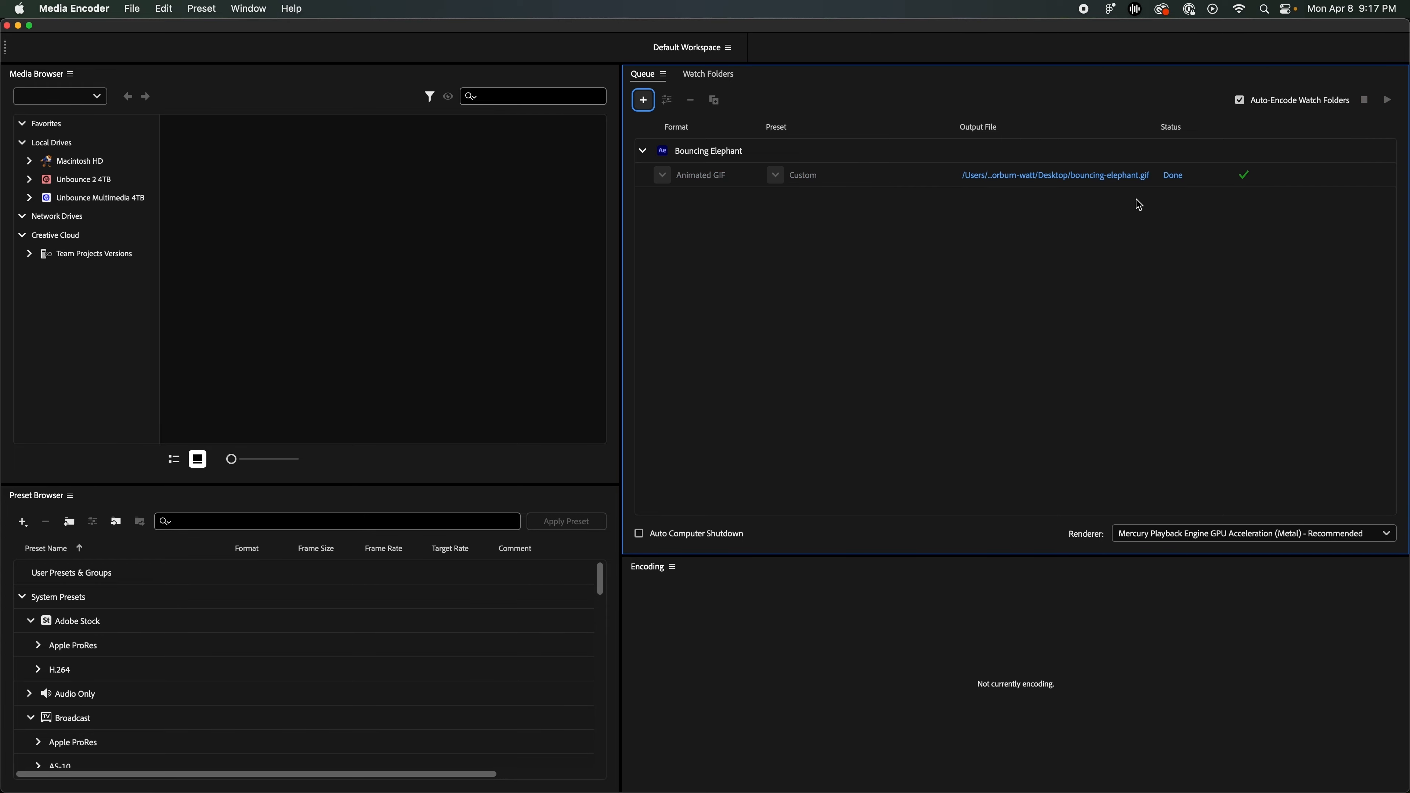
Reveal the desktop, preview bouncing-elephant.gif and open its file information to check the file size and dimensions
mouse_move(1409, 1)
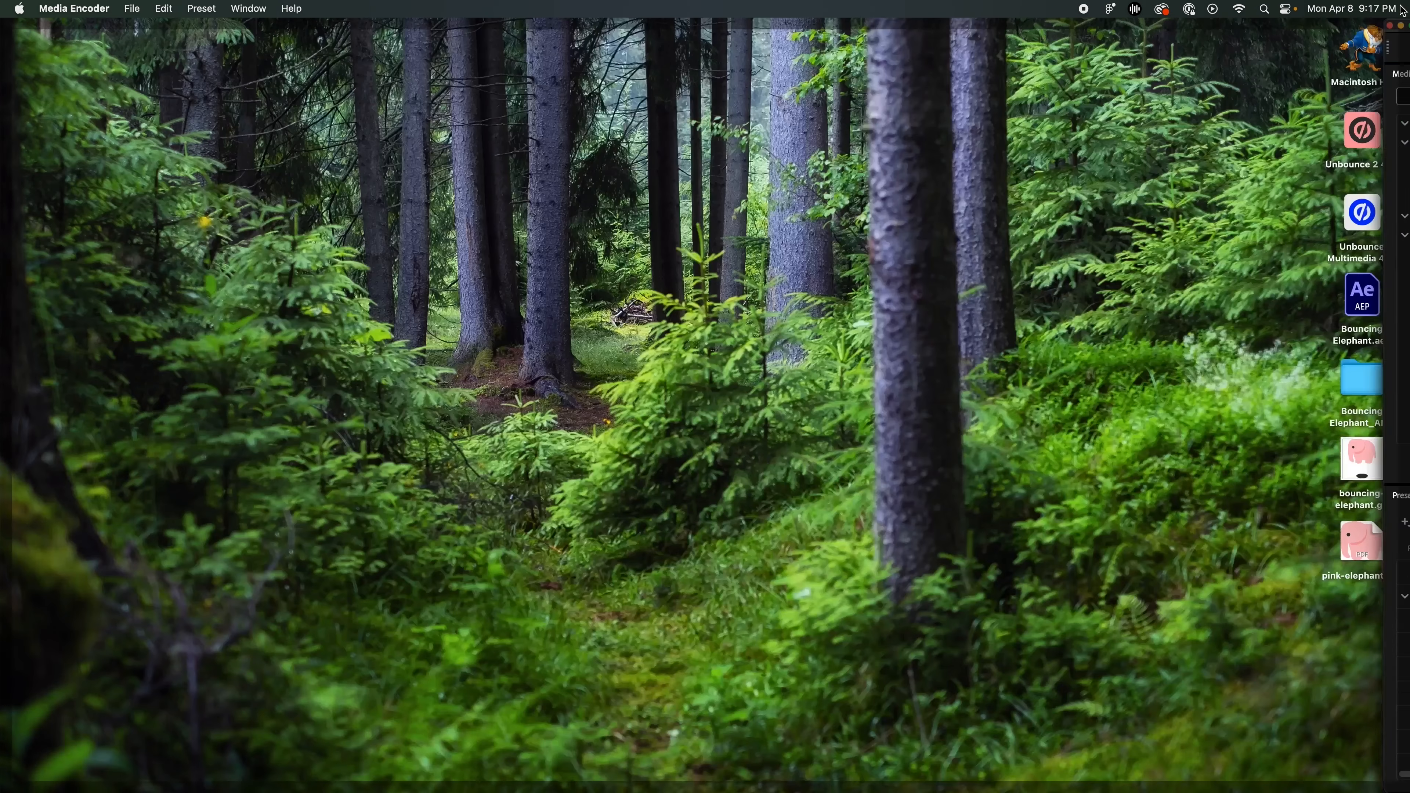
left_click(1138, 388)
left_click(1365, 460)
key("space")
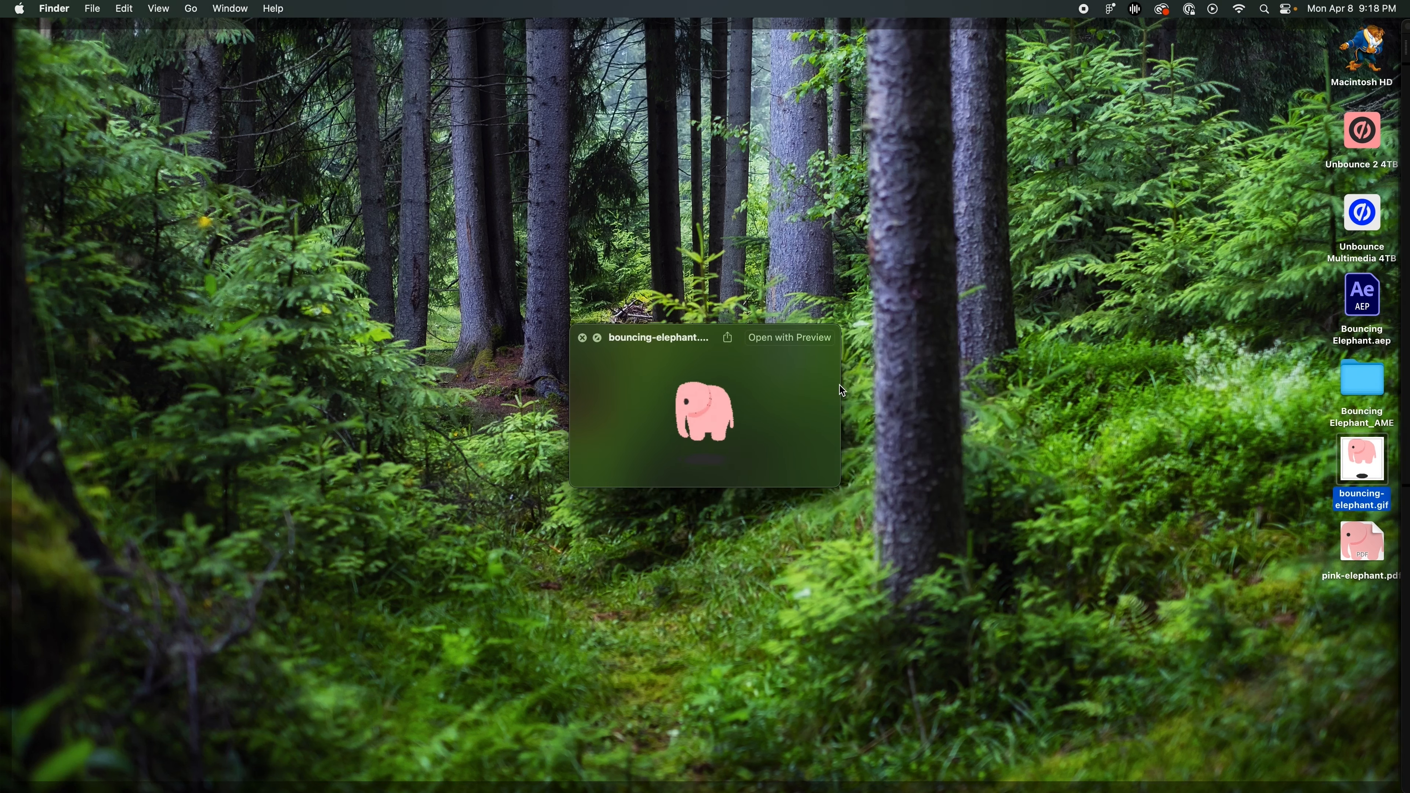
key("space")
key("super+i")
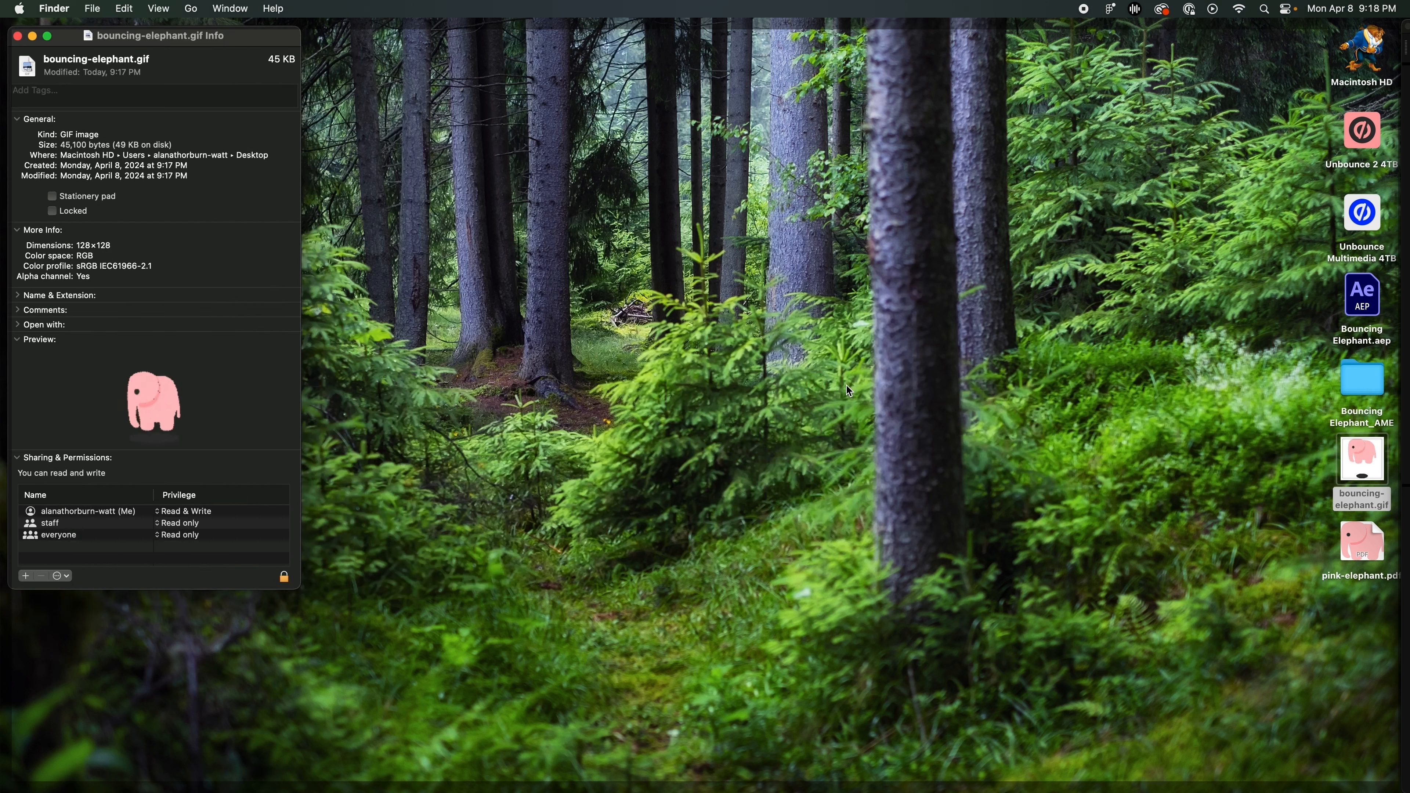
left_click_drag(185, 38, 505, 99)
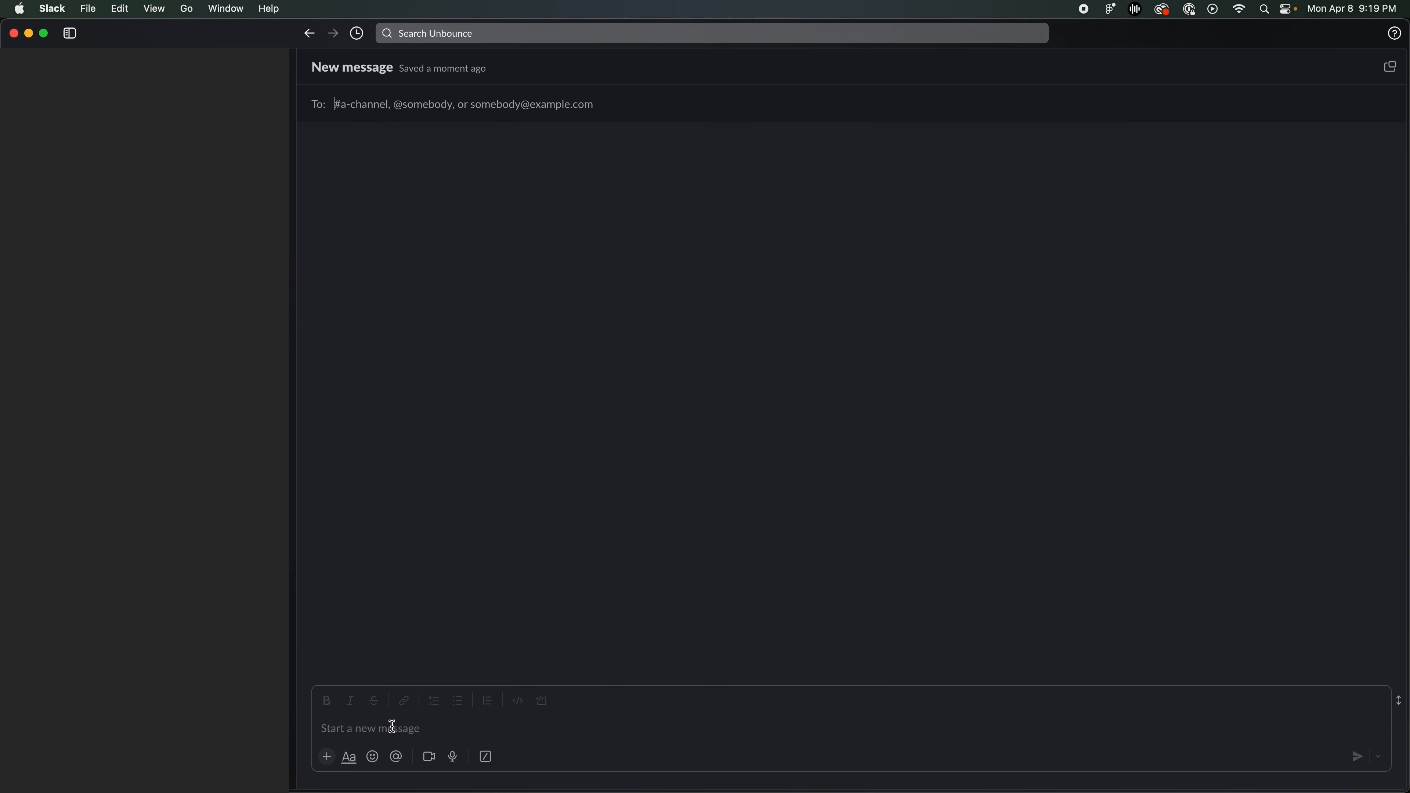
In Slack, start adding a custom emoji from a new message, using bouncing-elephant.gif as its image and bouncing-elephant-2 as its name
left_click(393, 726)
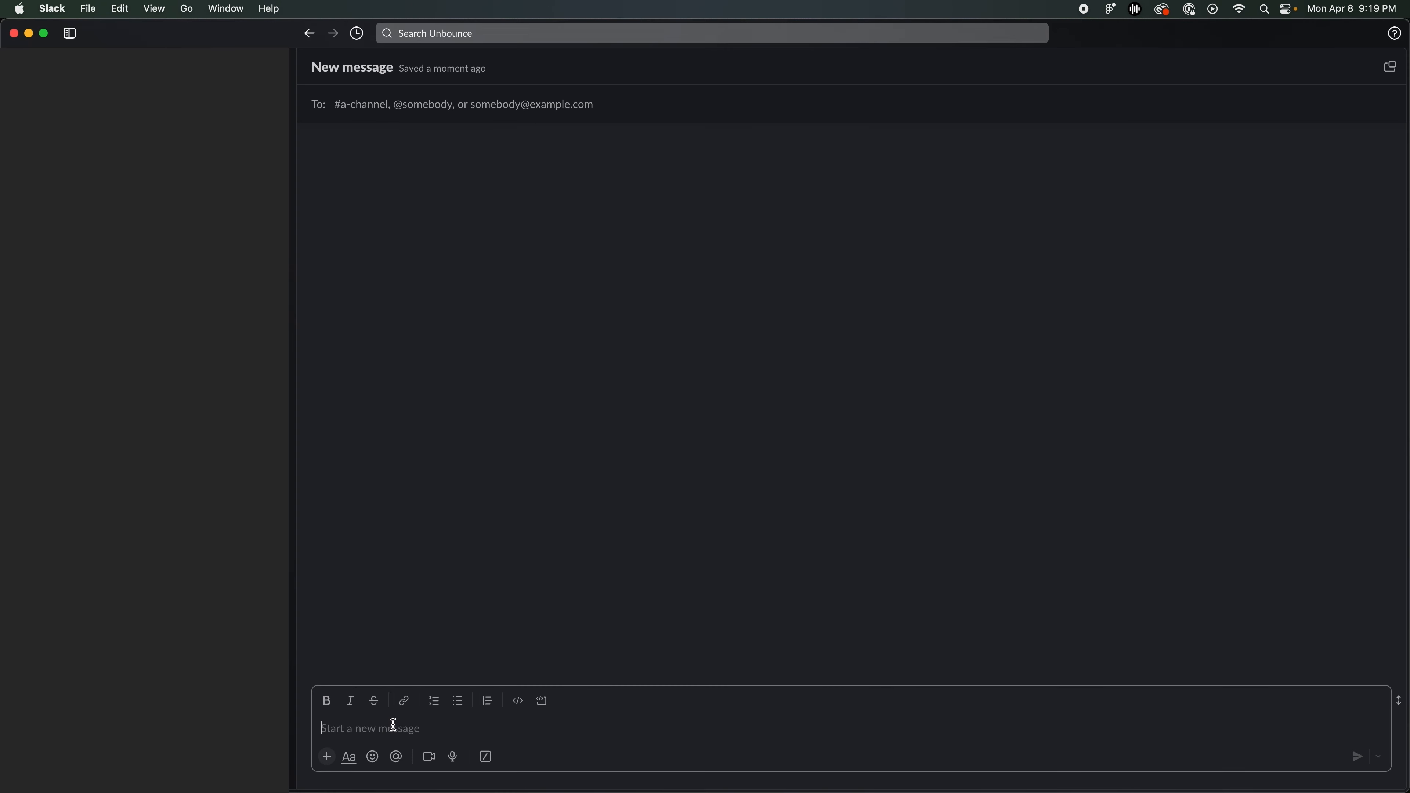
left_click(373, 758)
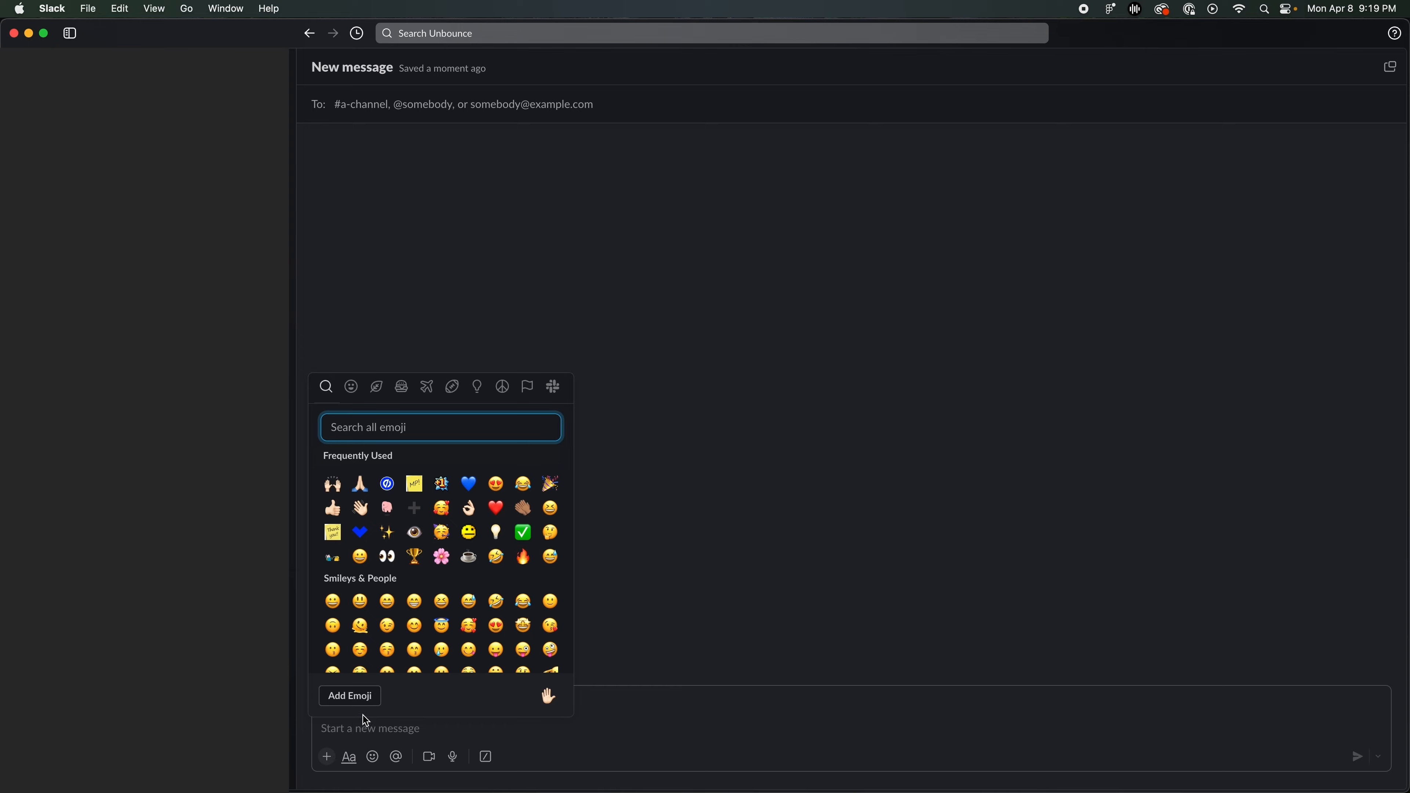
left_click(360, 697)
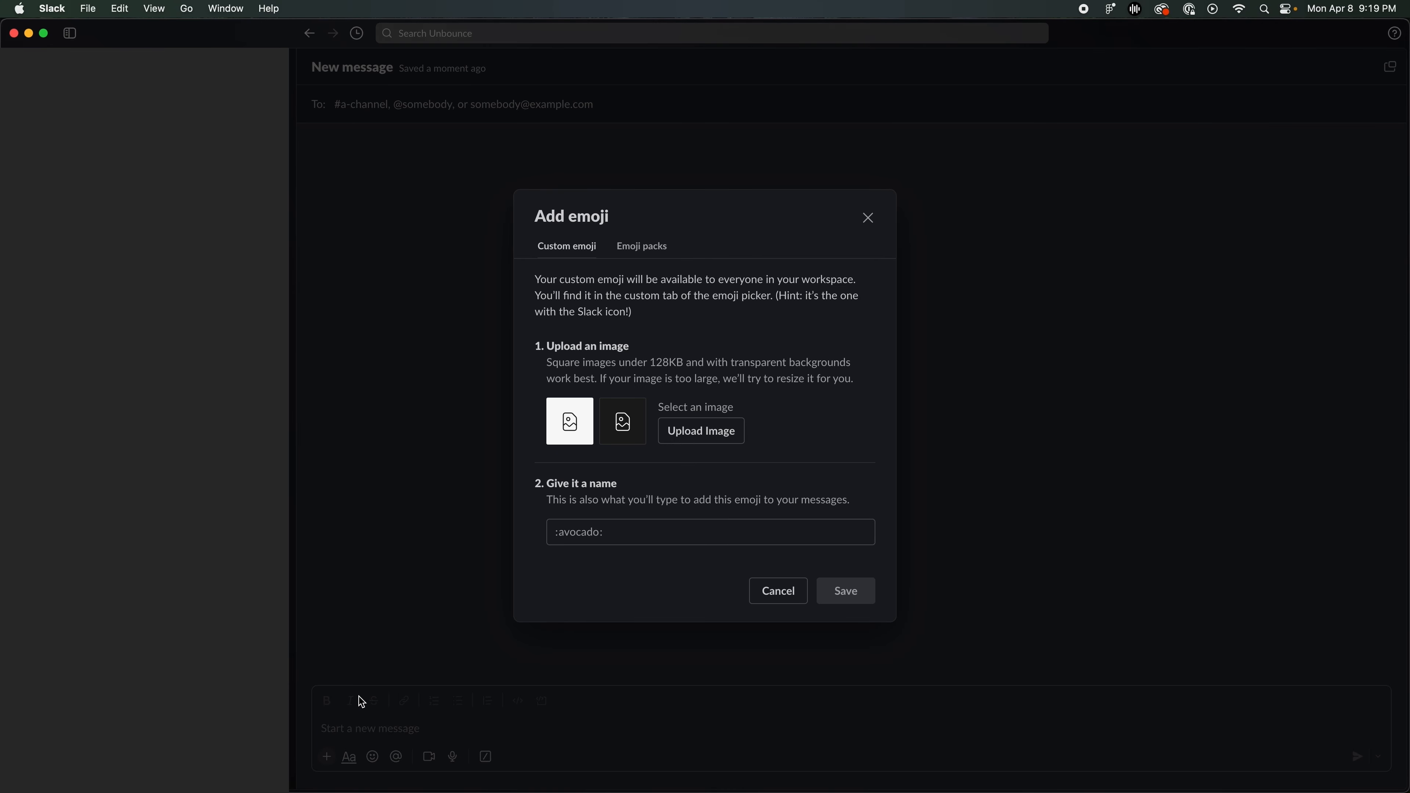
left_click(716, 436)
left_click(963, 547)
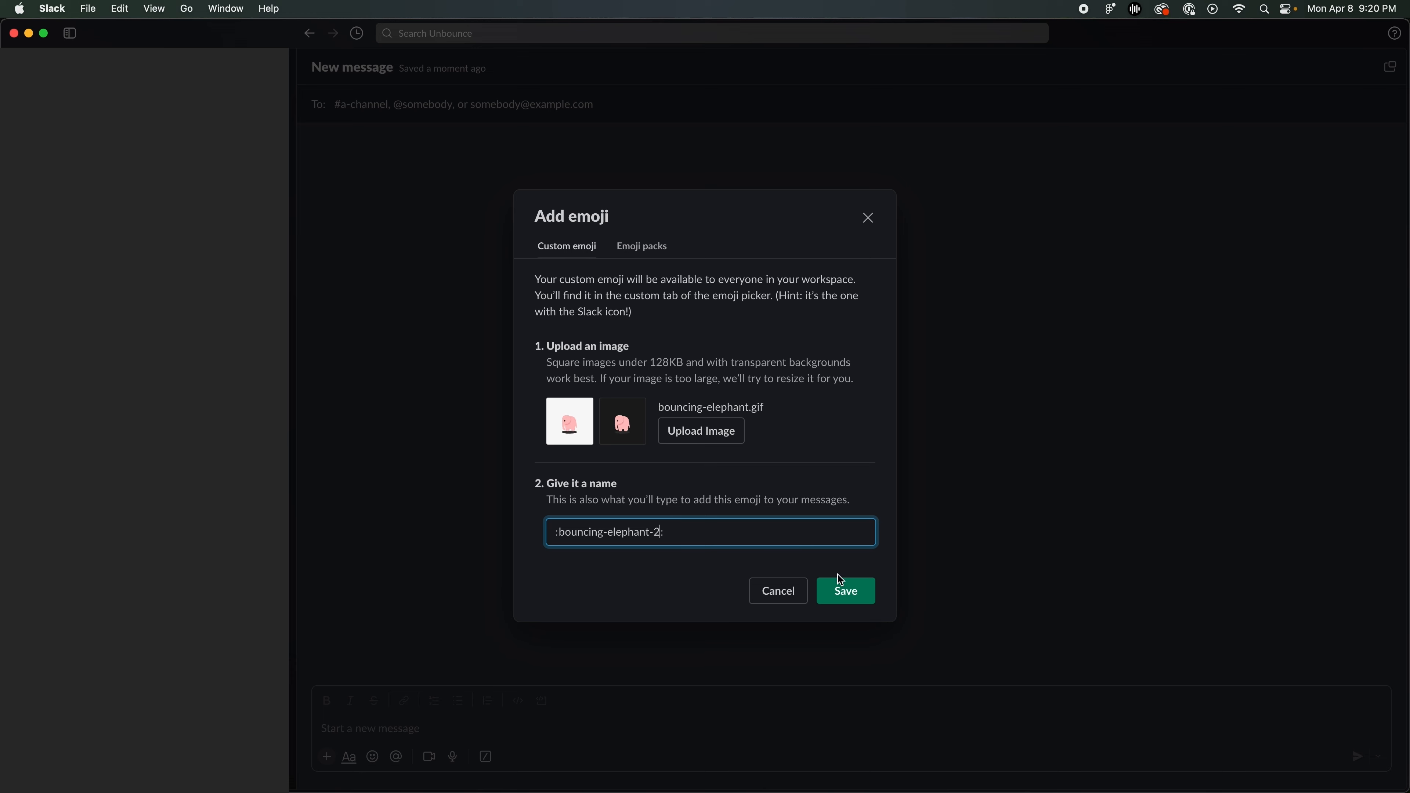